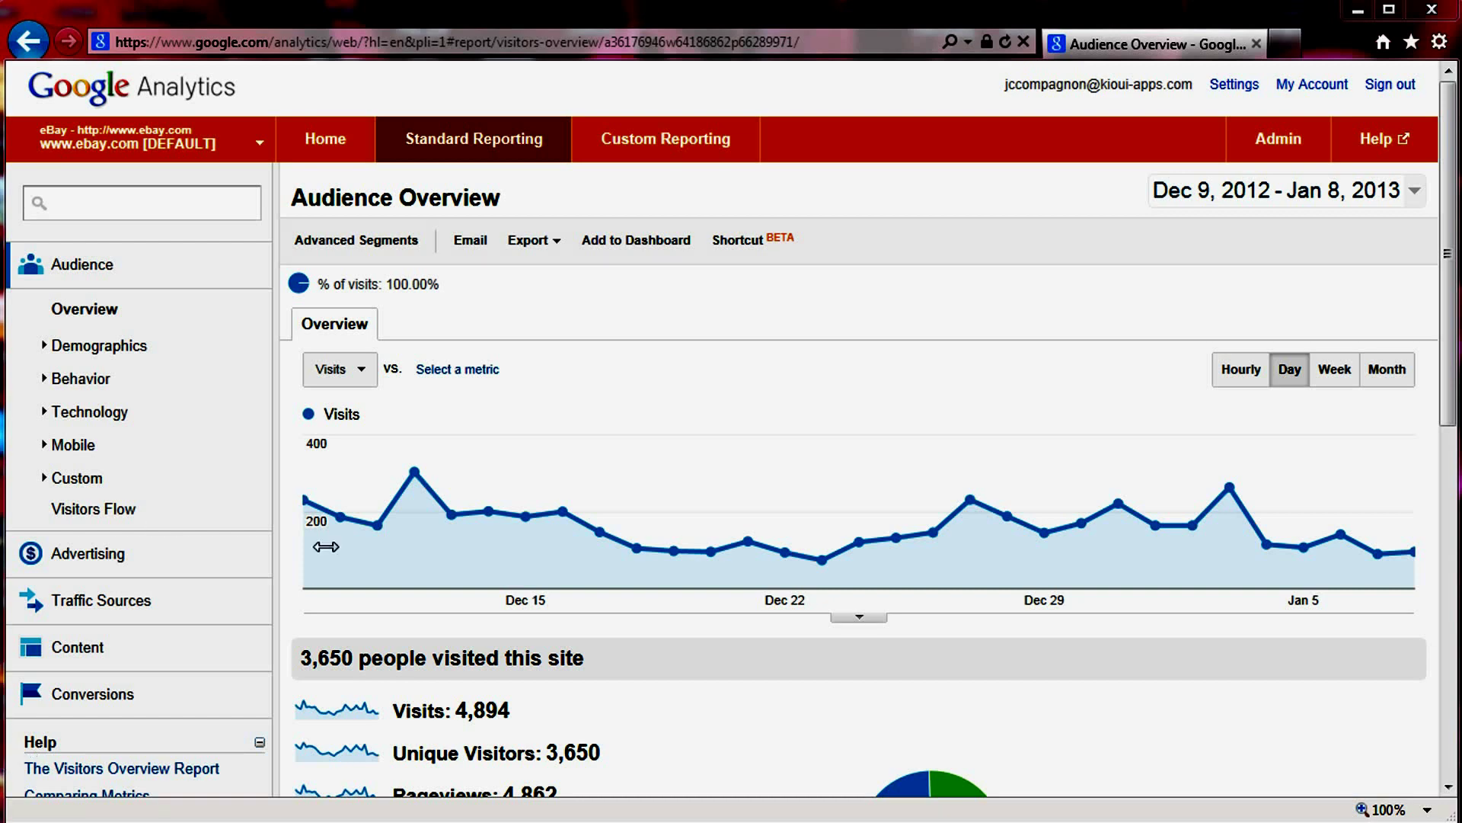
Open the Content Overview report, showing 4,862 pageviews and a 99.92% bounce rate.
mouse_move(320, 557)
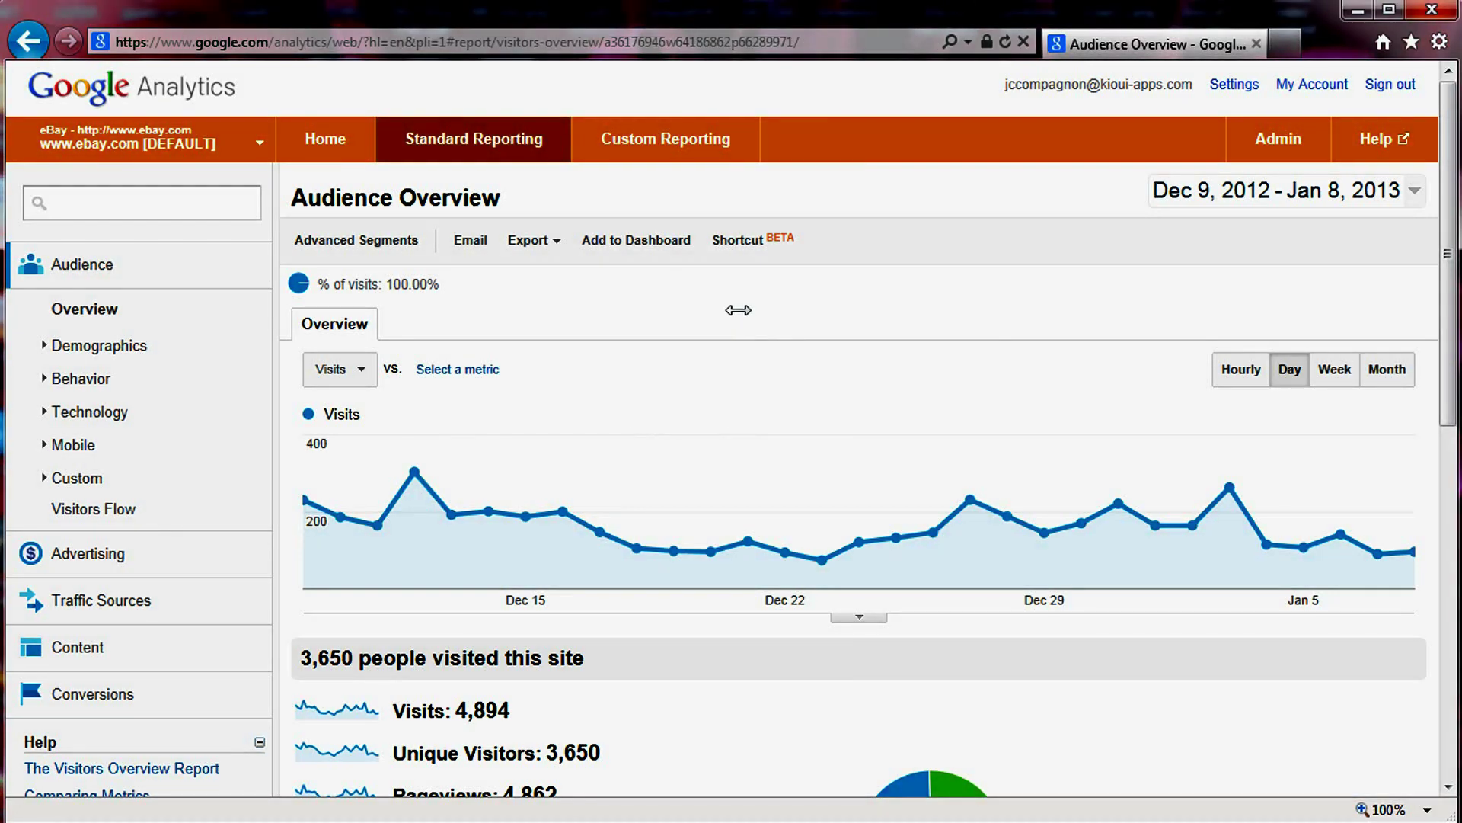
scroll(724, 251, down, 3)
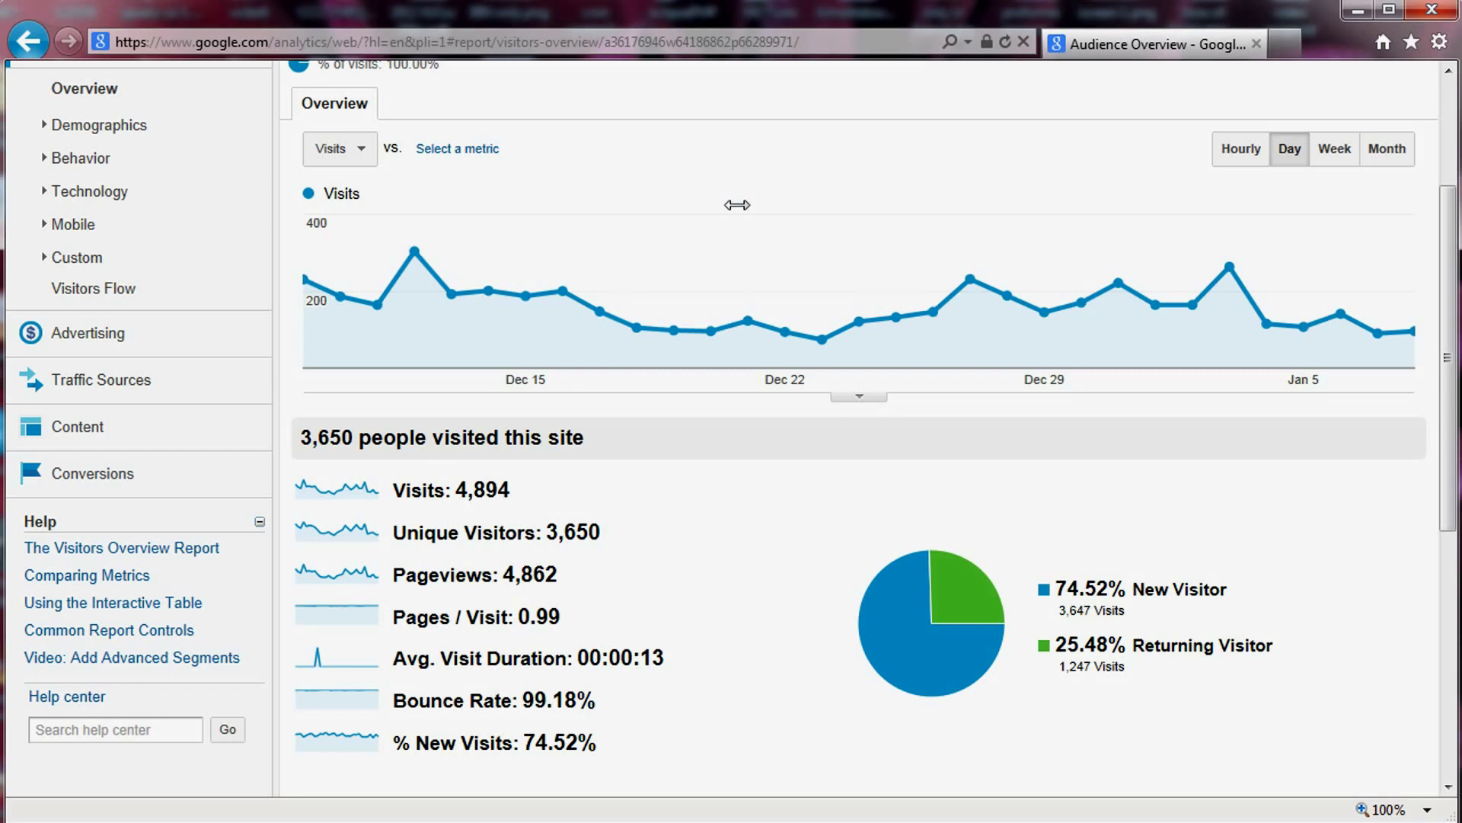
scroll(735, 205, up, 3)
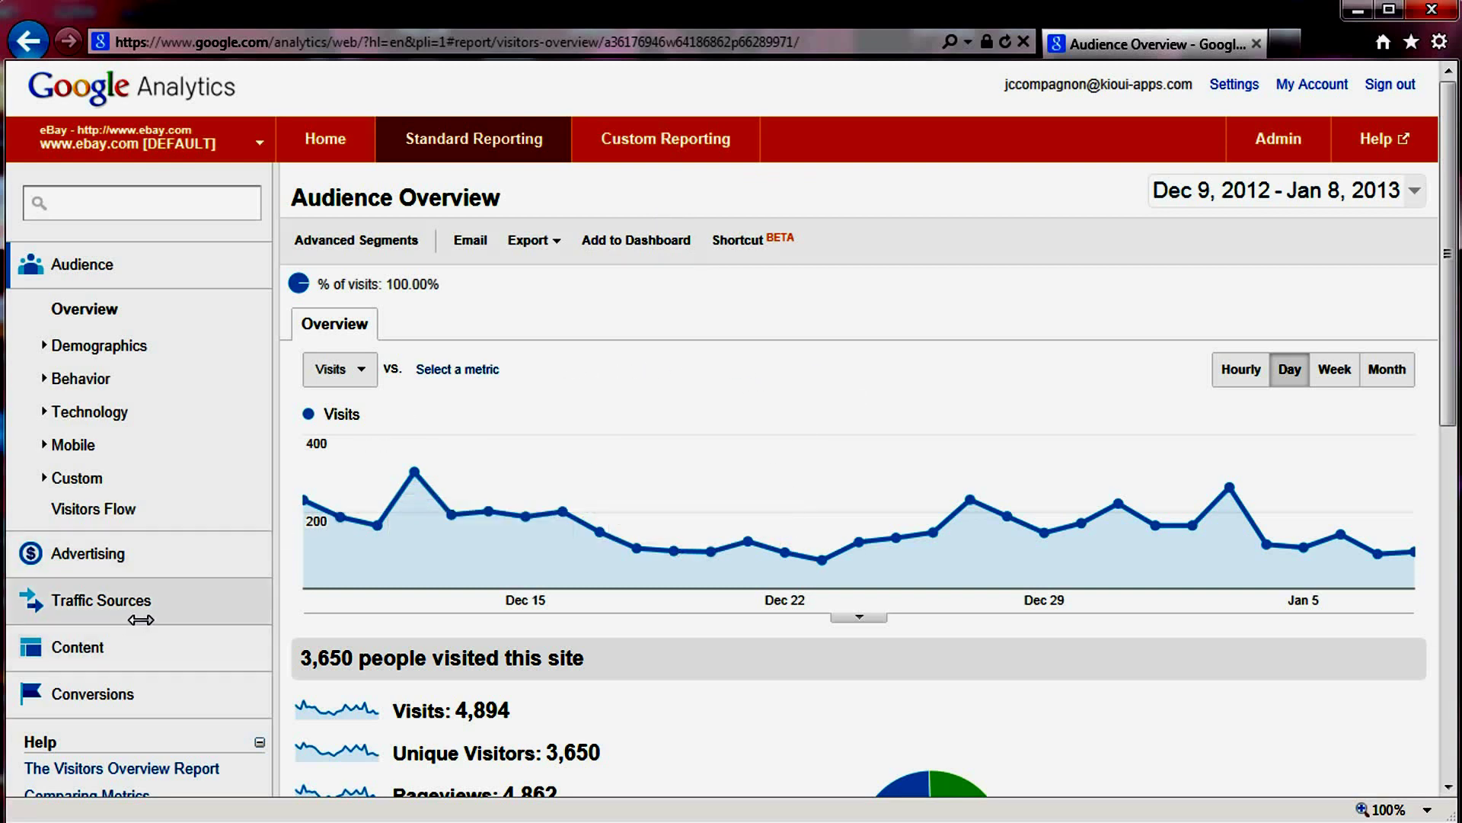
click(100, 649)
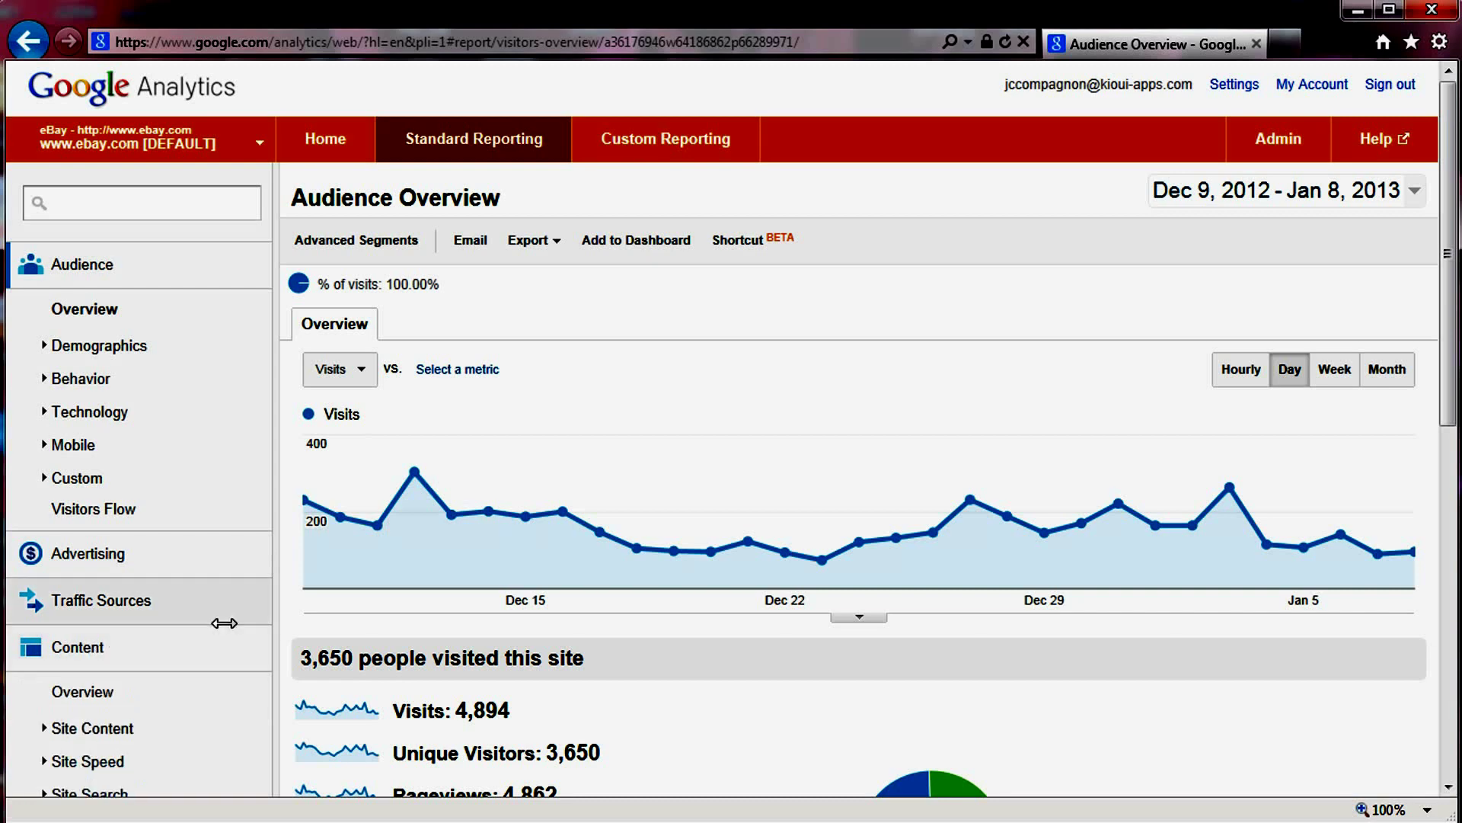
click(115, 691)
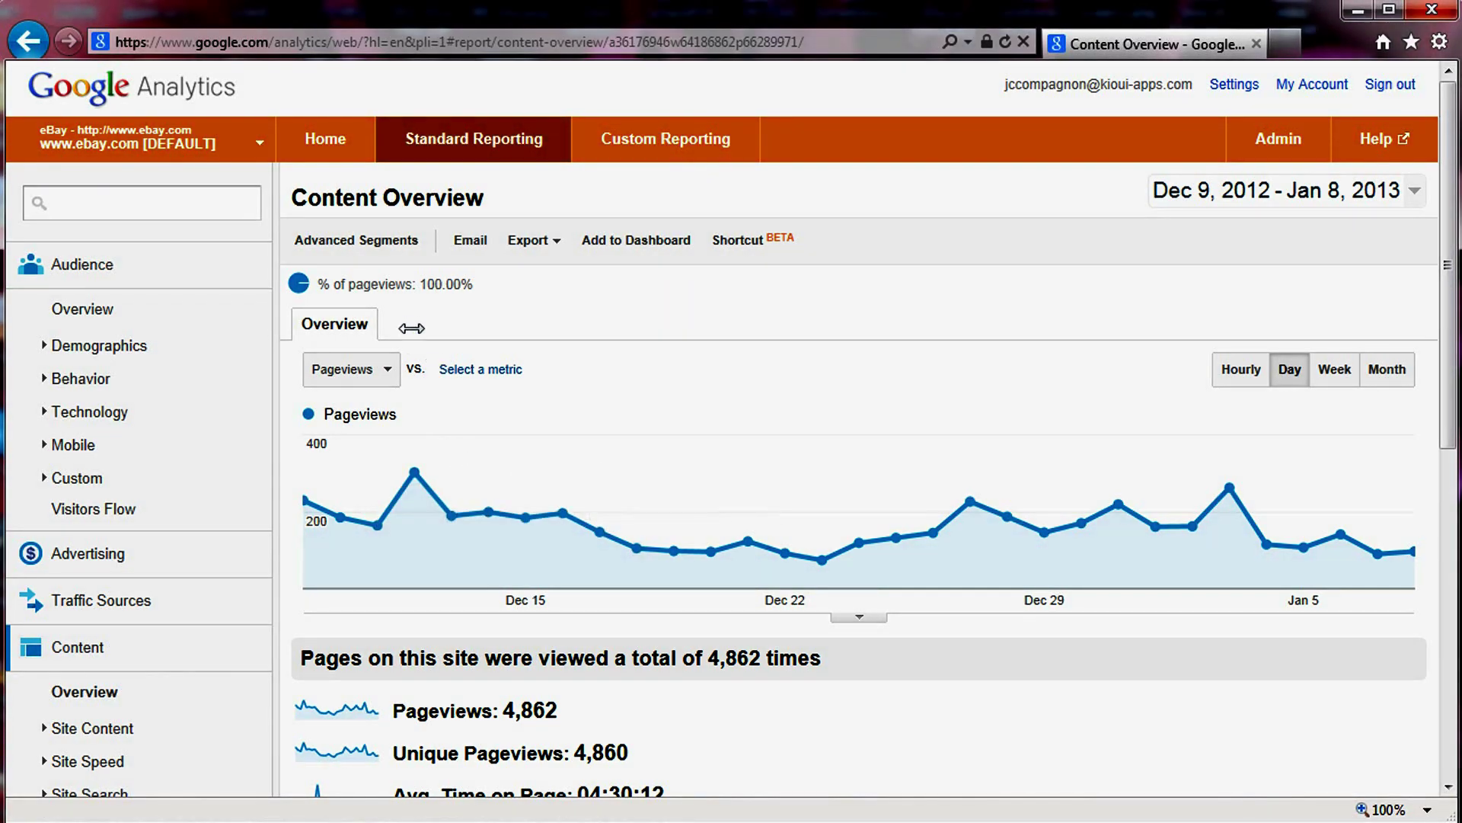
Review the most-viewed eBay item pages in the Site Content table and expand Site Content.
scroll(927, 480, down, 4)
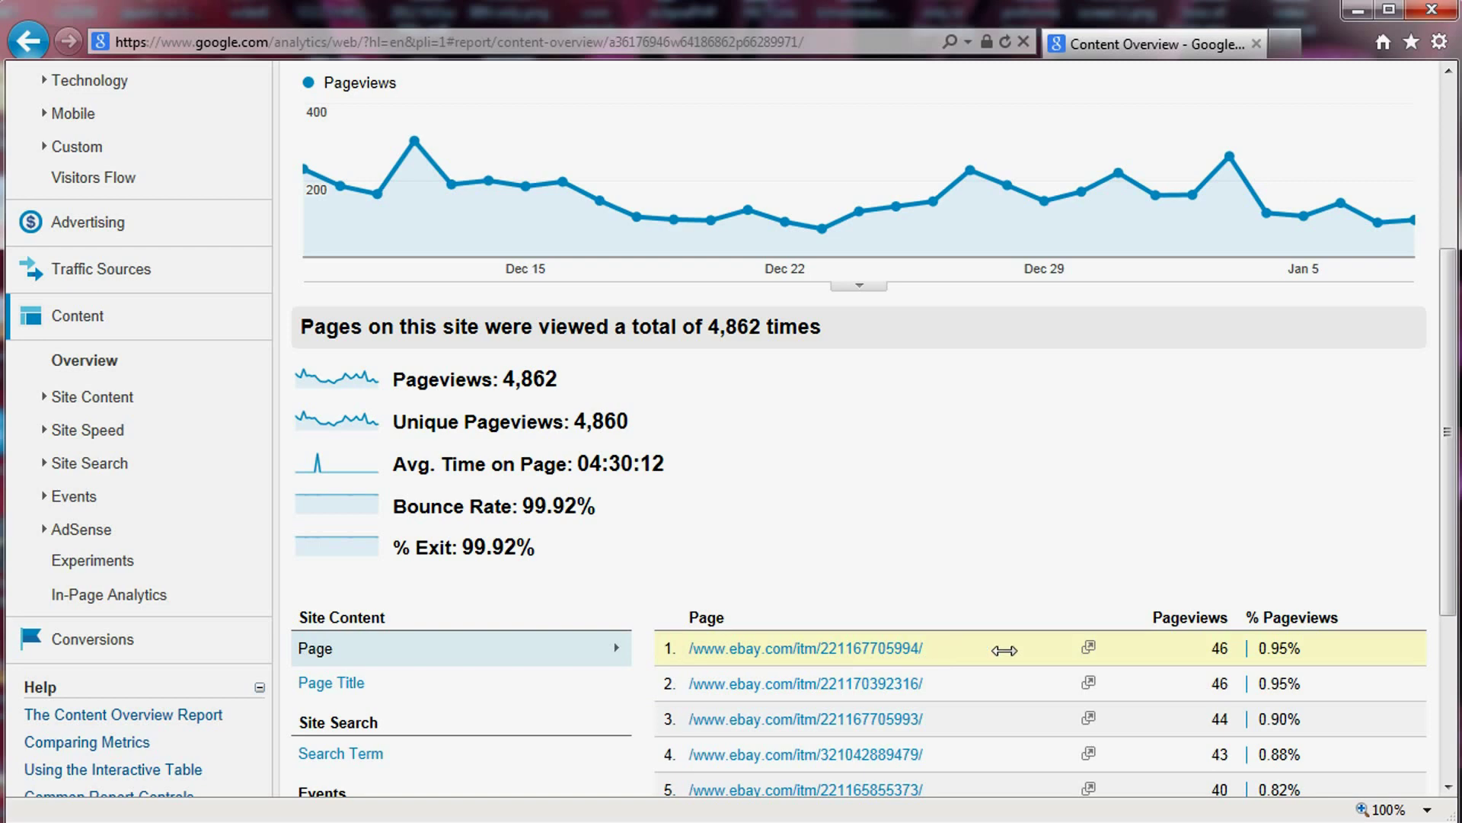
scroll(1022, 648, down, 1)
scroll(1021, 649, down, 3)
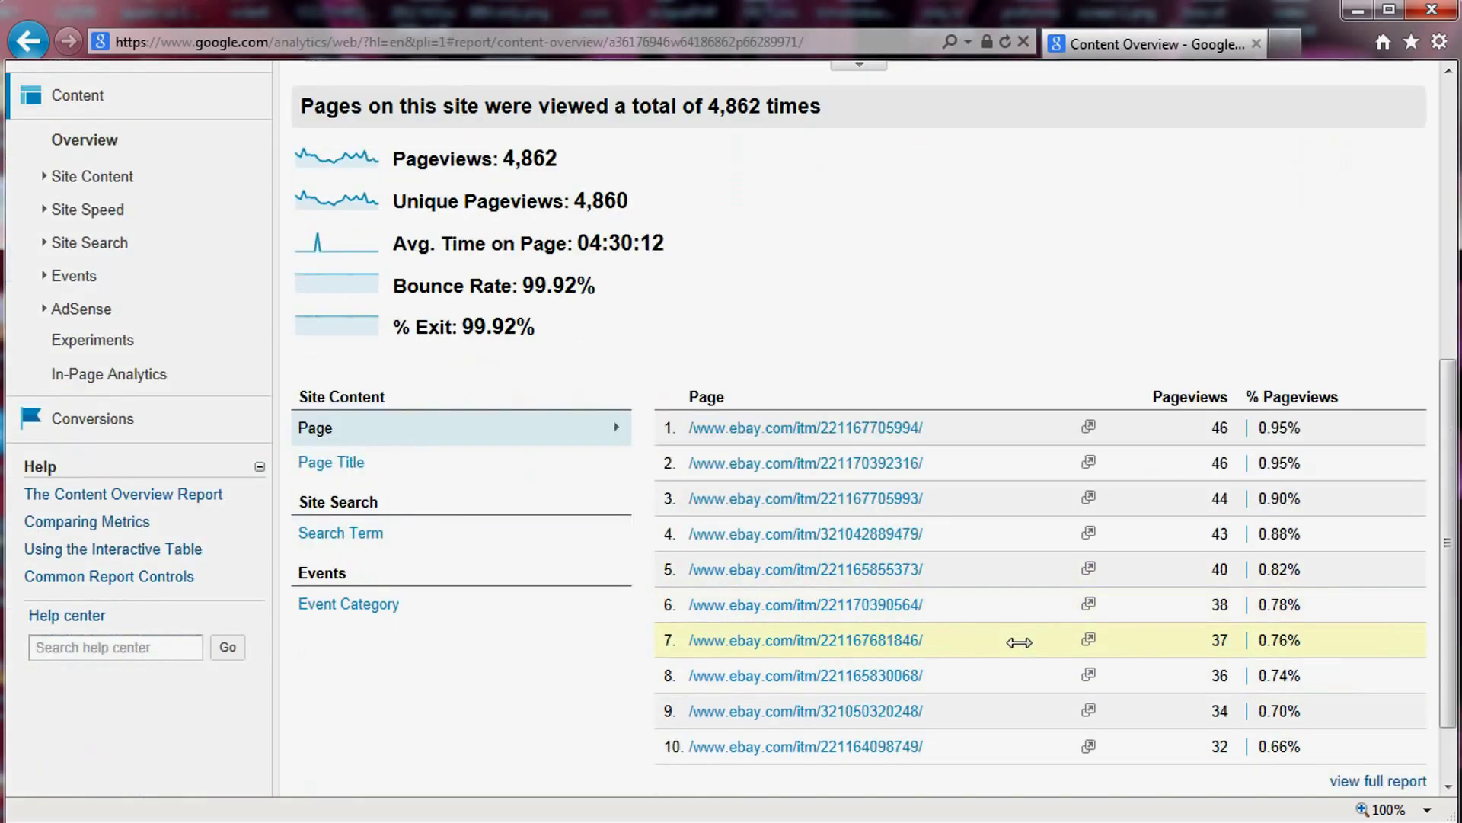
scroll(1038, 583, down, 2)
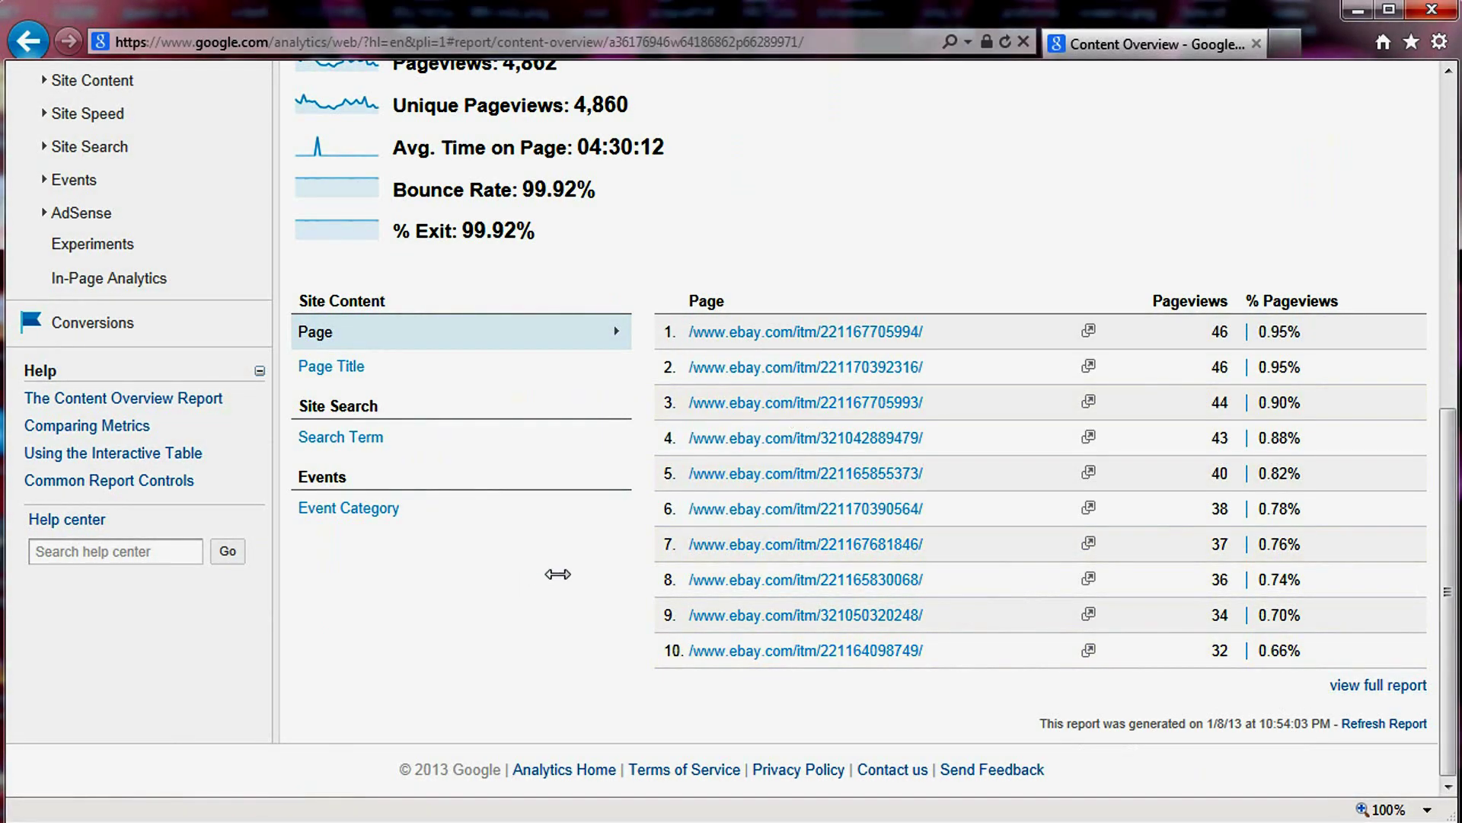
scroll(226, 213, up, 2)
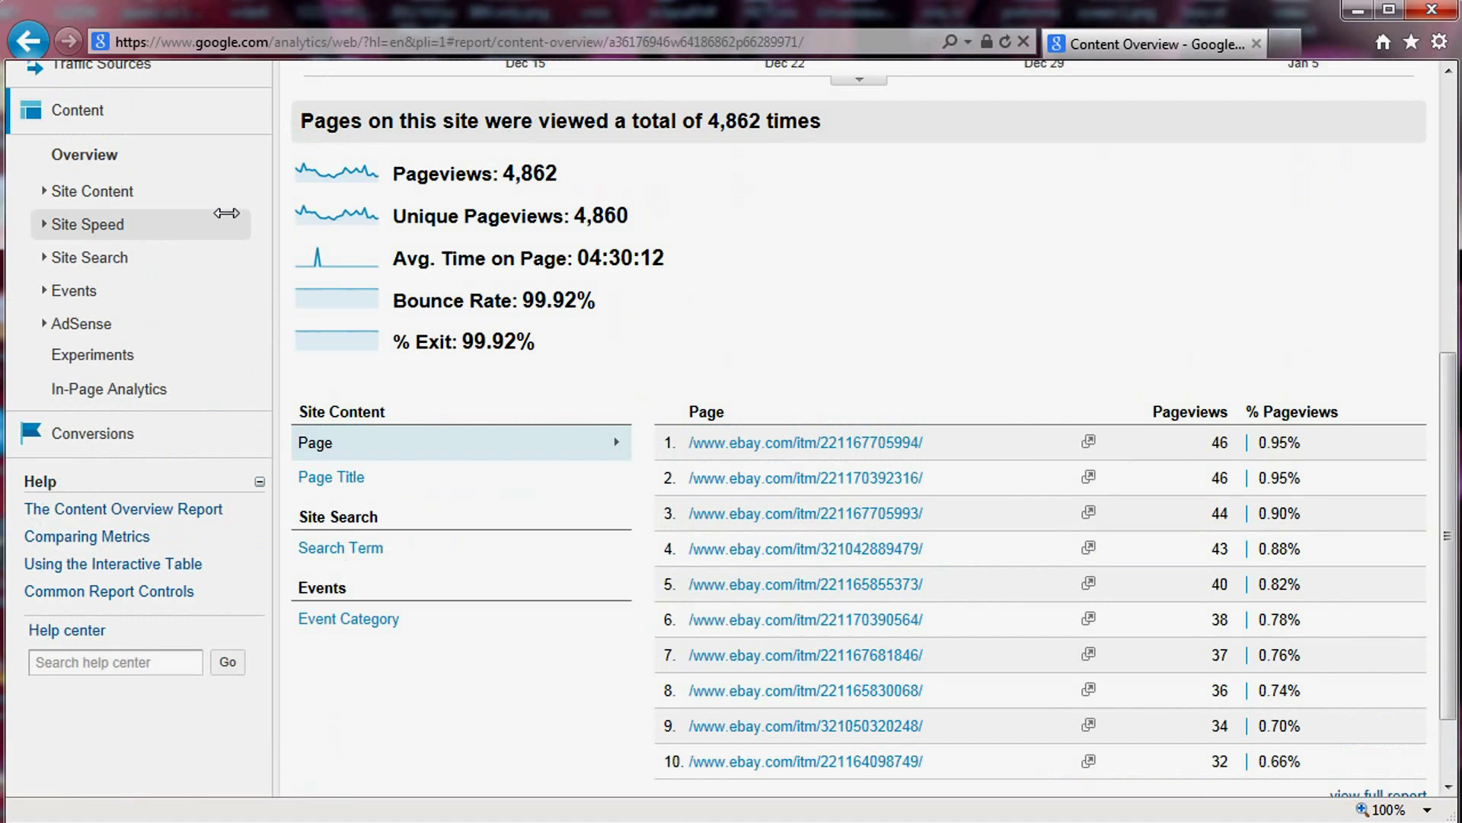
scroll(226, 213, up, 3)
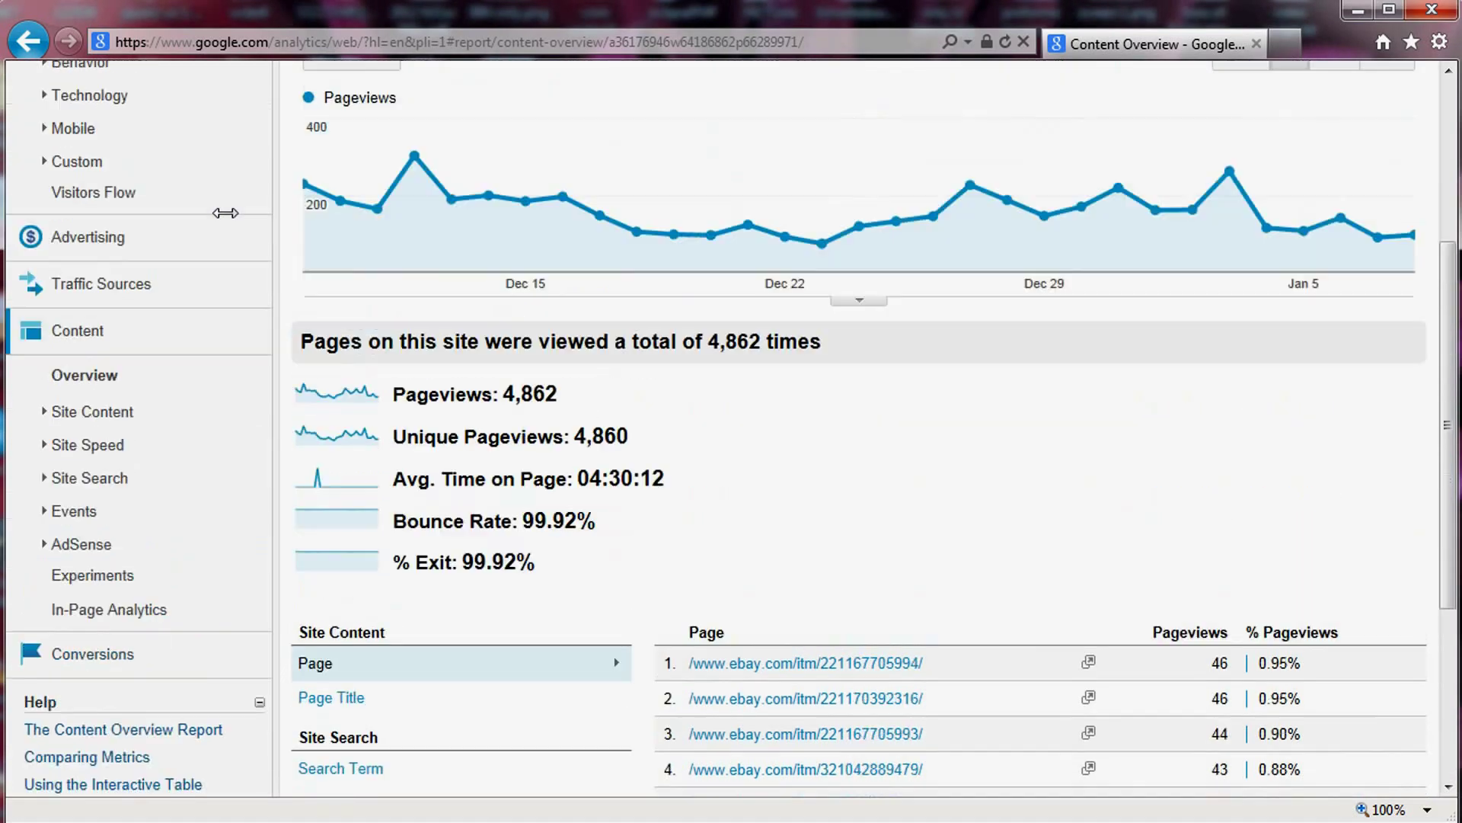
click(86, 411)
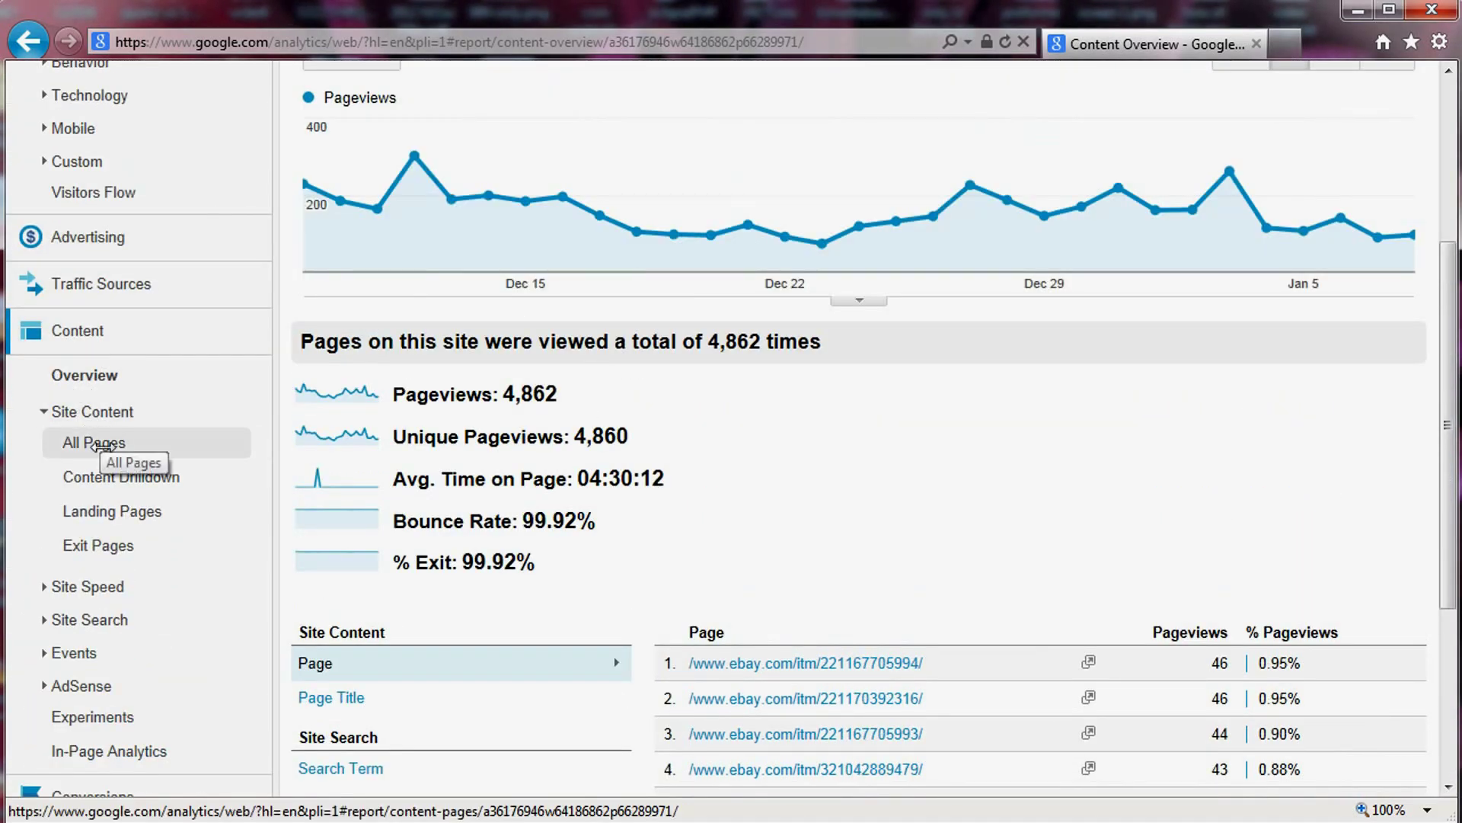
Open the All Pages report and show 500 rows of eBay item pages.
click(96, 442)
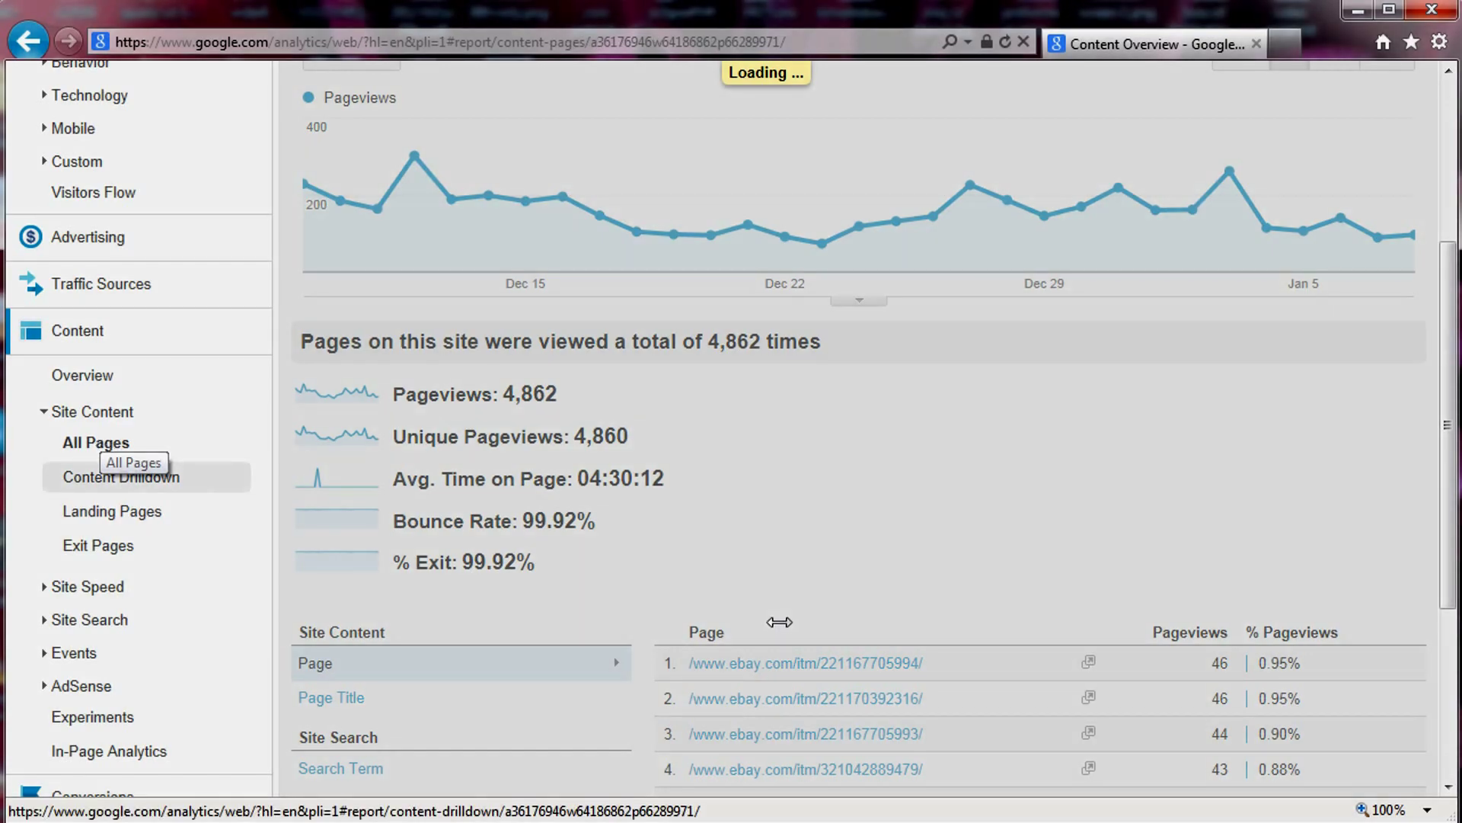
scroll(783, 619, down, 5)
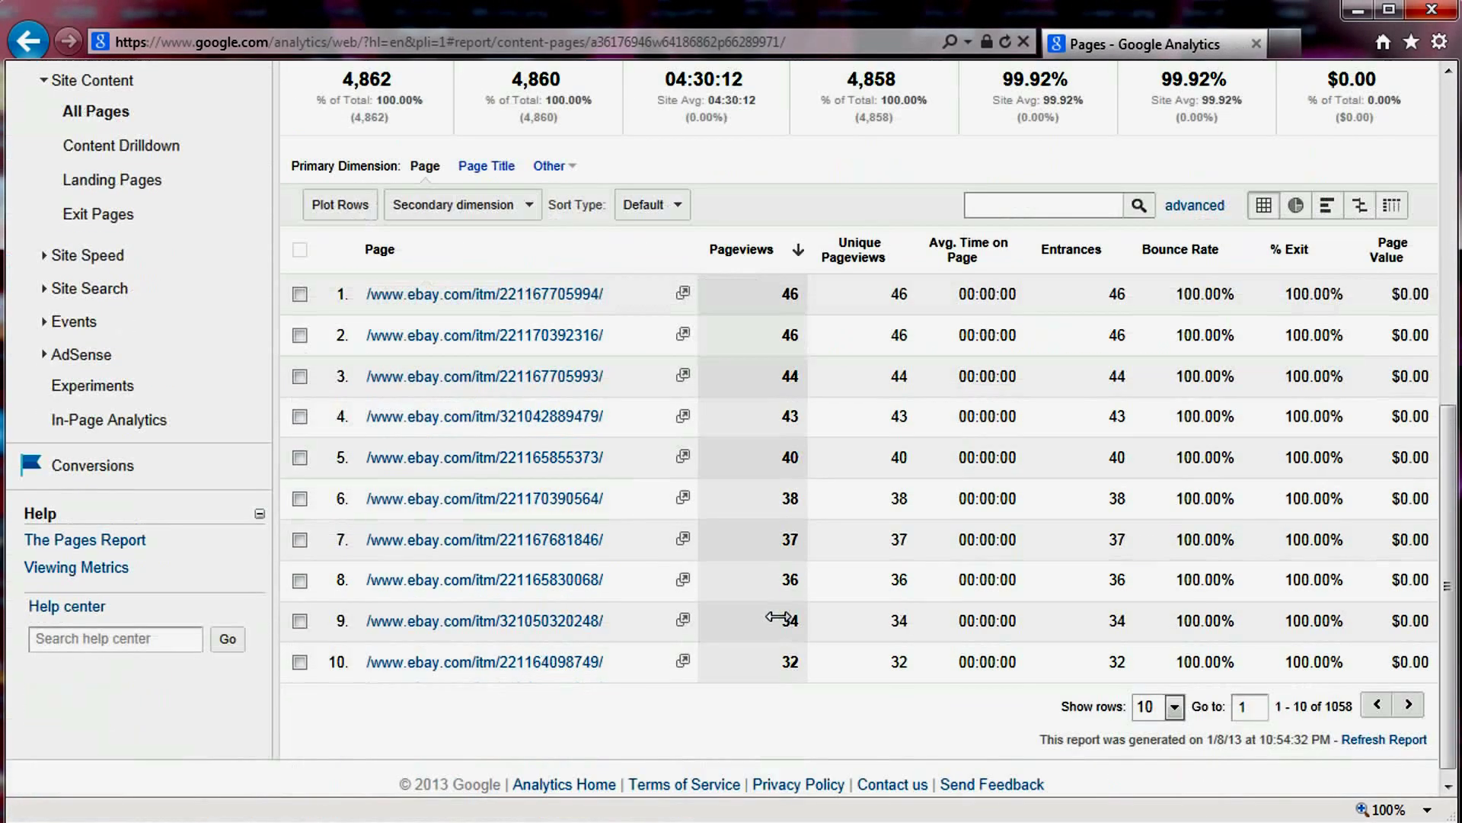
click(1156, 707)
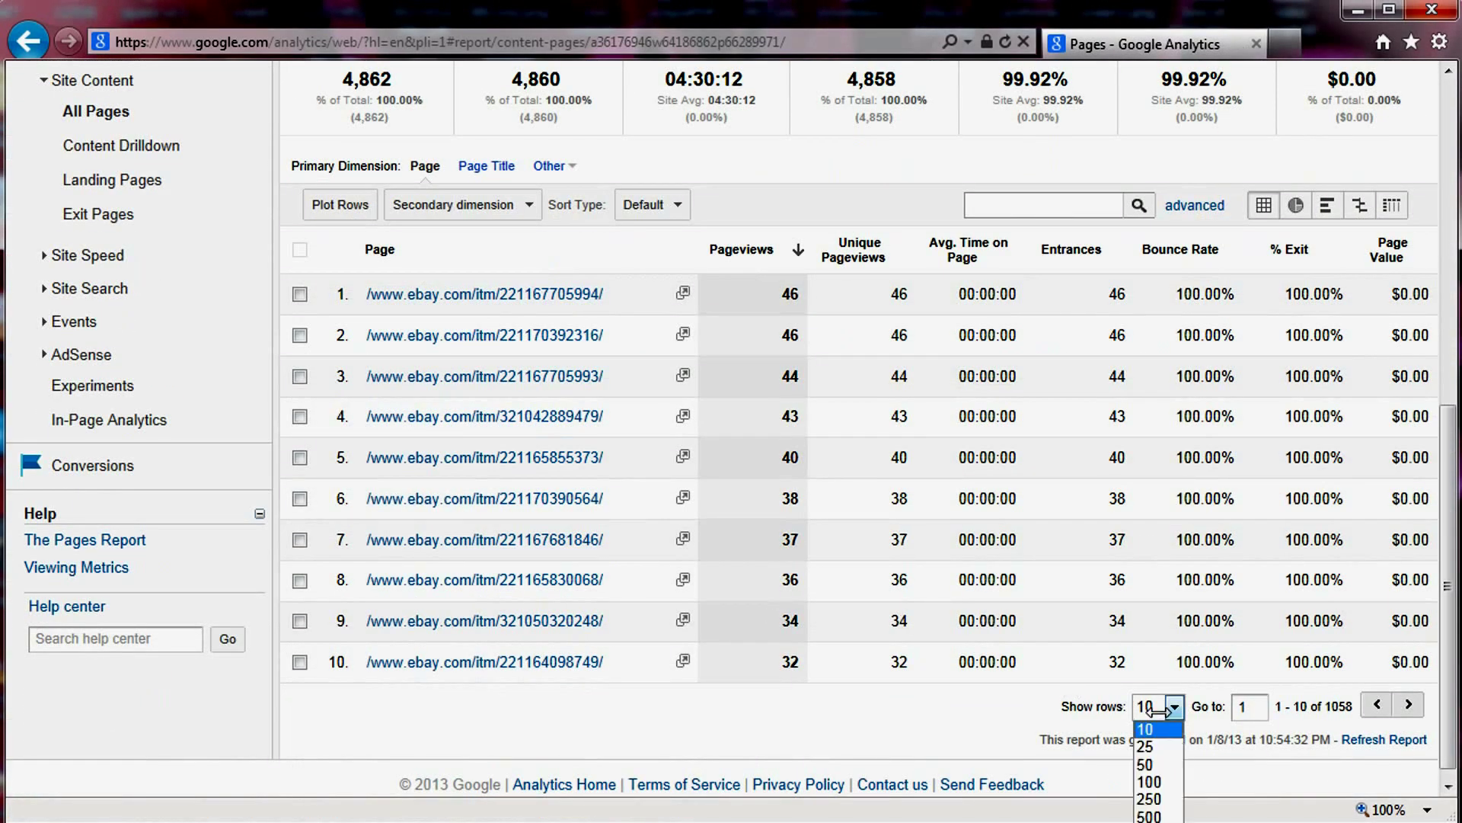
click(1157, 813)
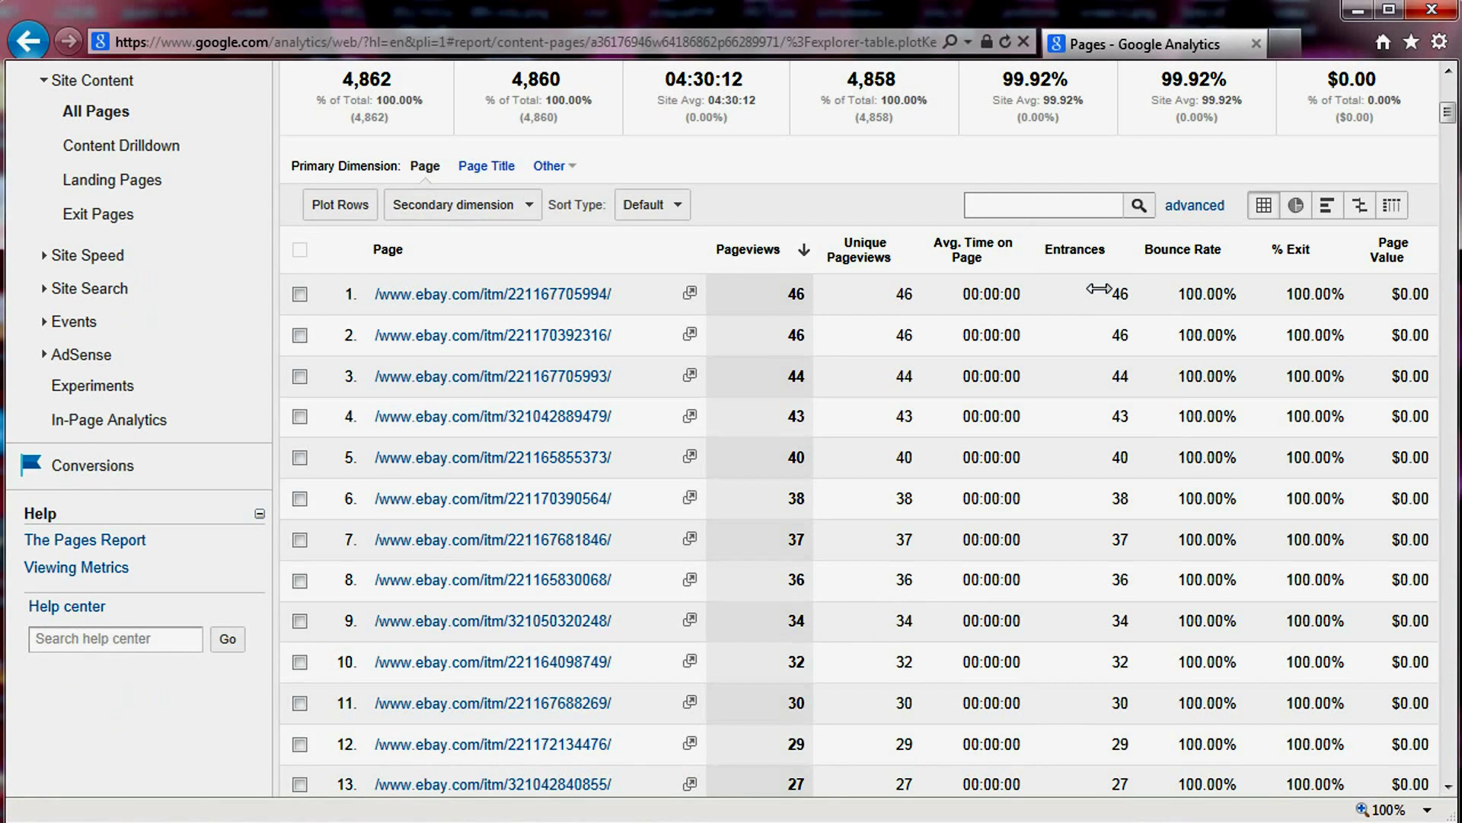
scroll(885, 396, down, 5)
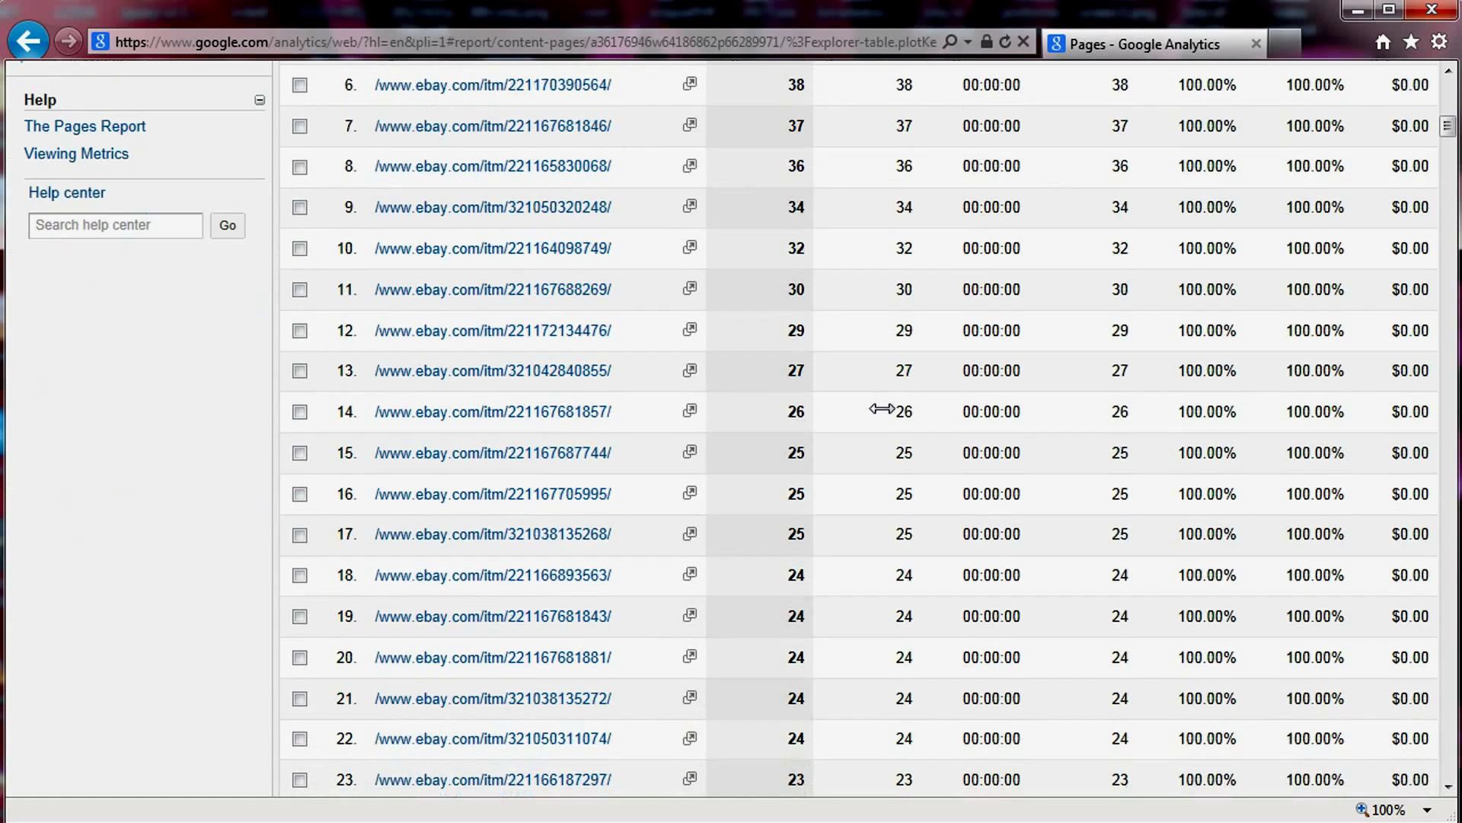
scroll(882, 409, down, 3)
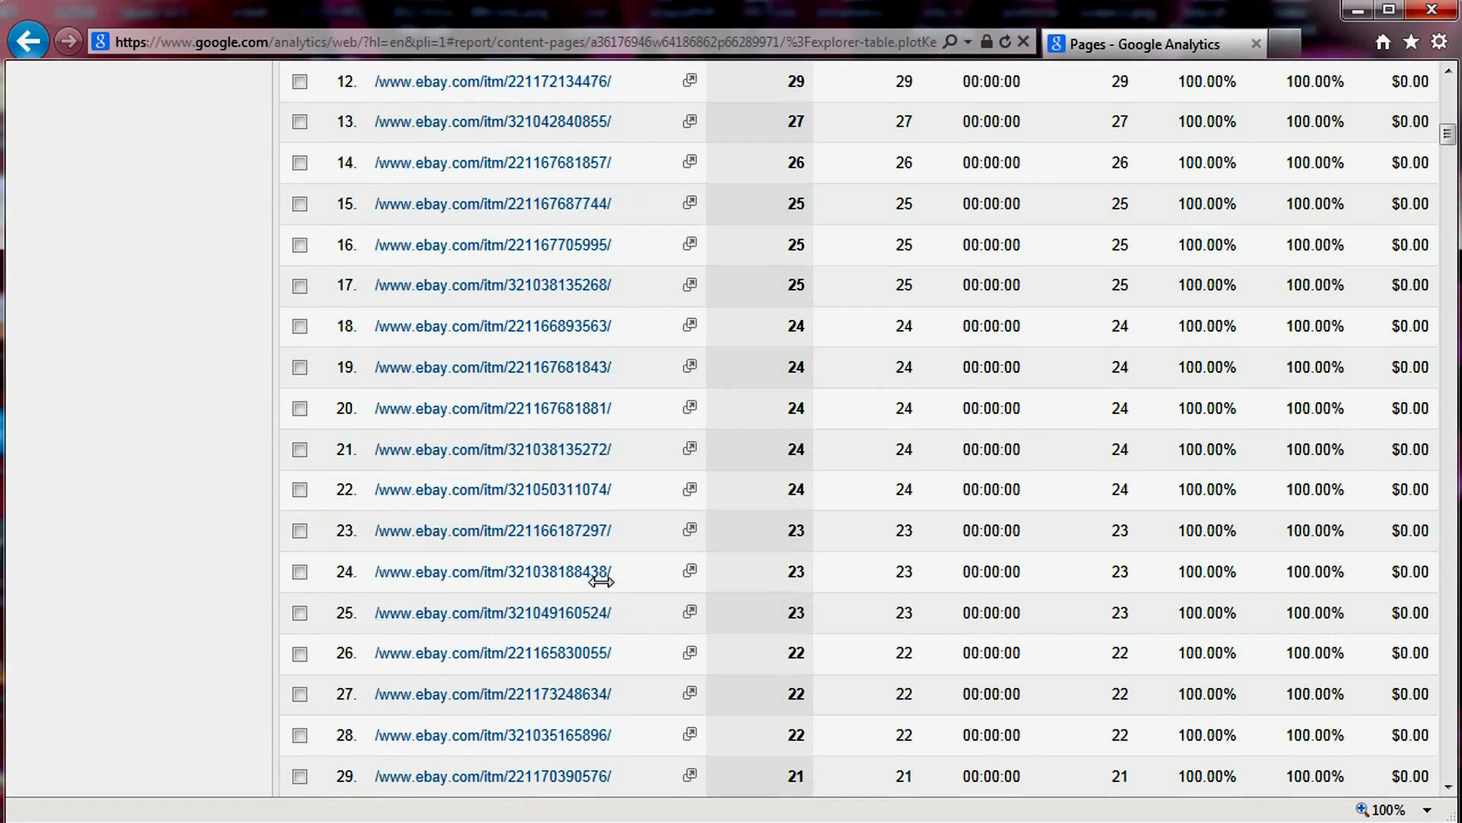
scroll(621, 594, up, 3)
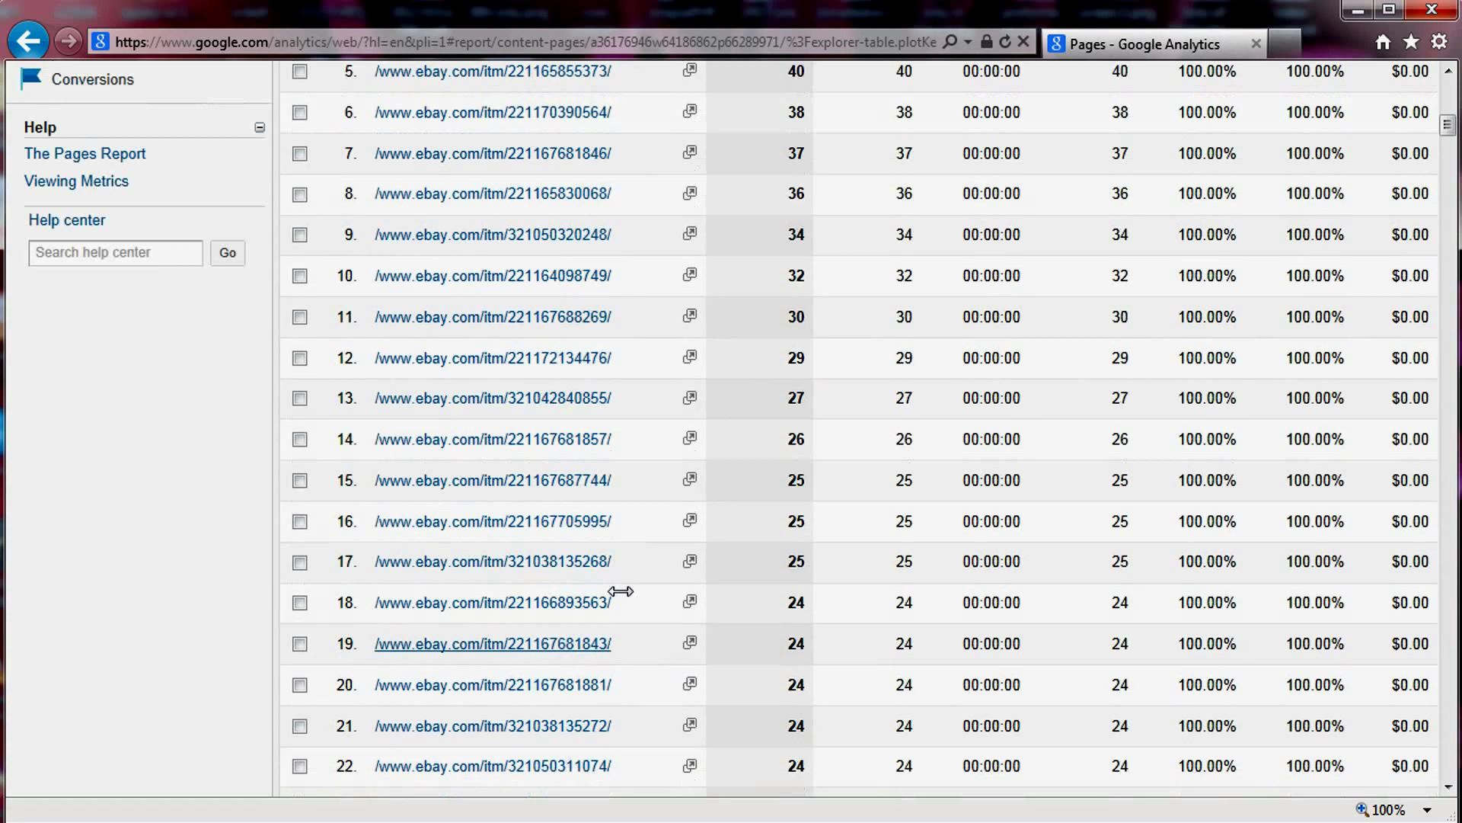
scroll(621, 591, up, 8)
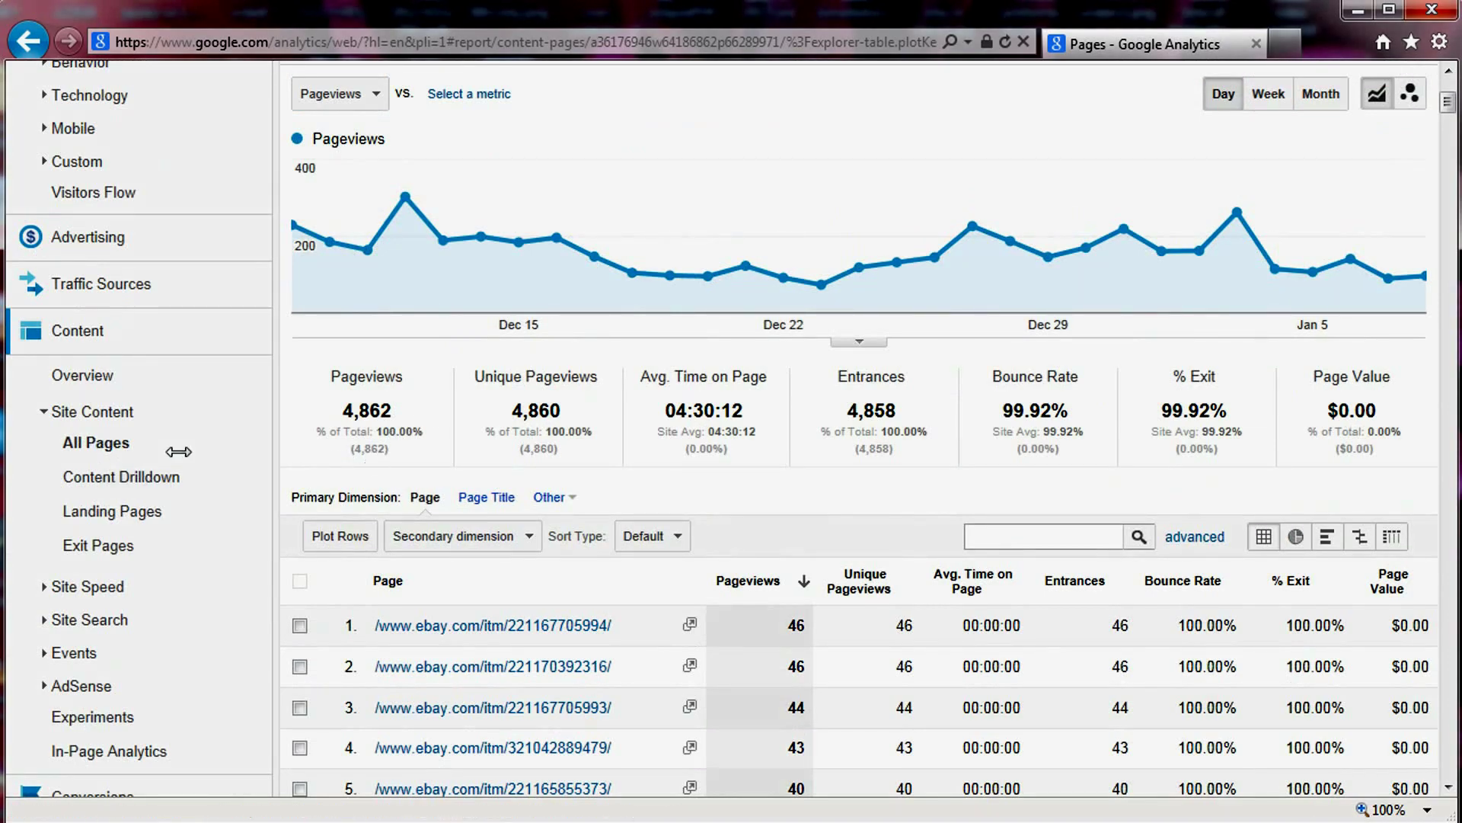
Return to Content Overview and list top content by Page Title instead of URL.
click(115, 443)
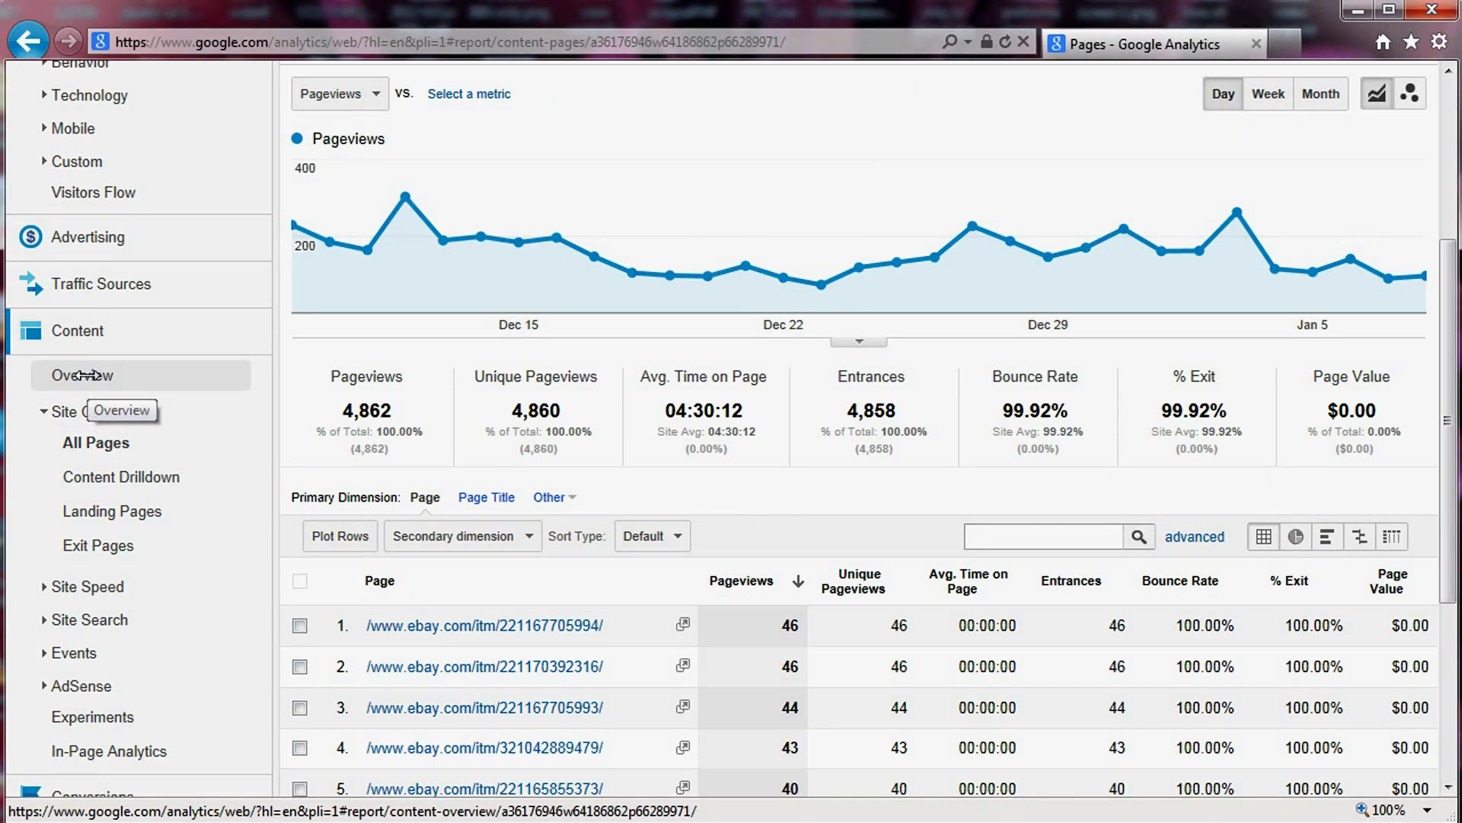
click(82, 375)
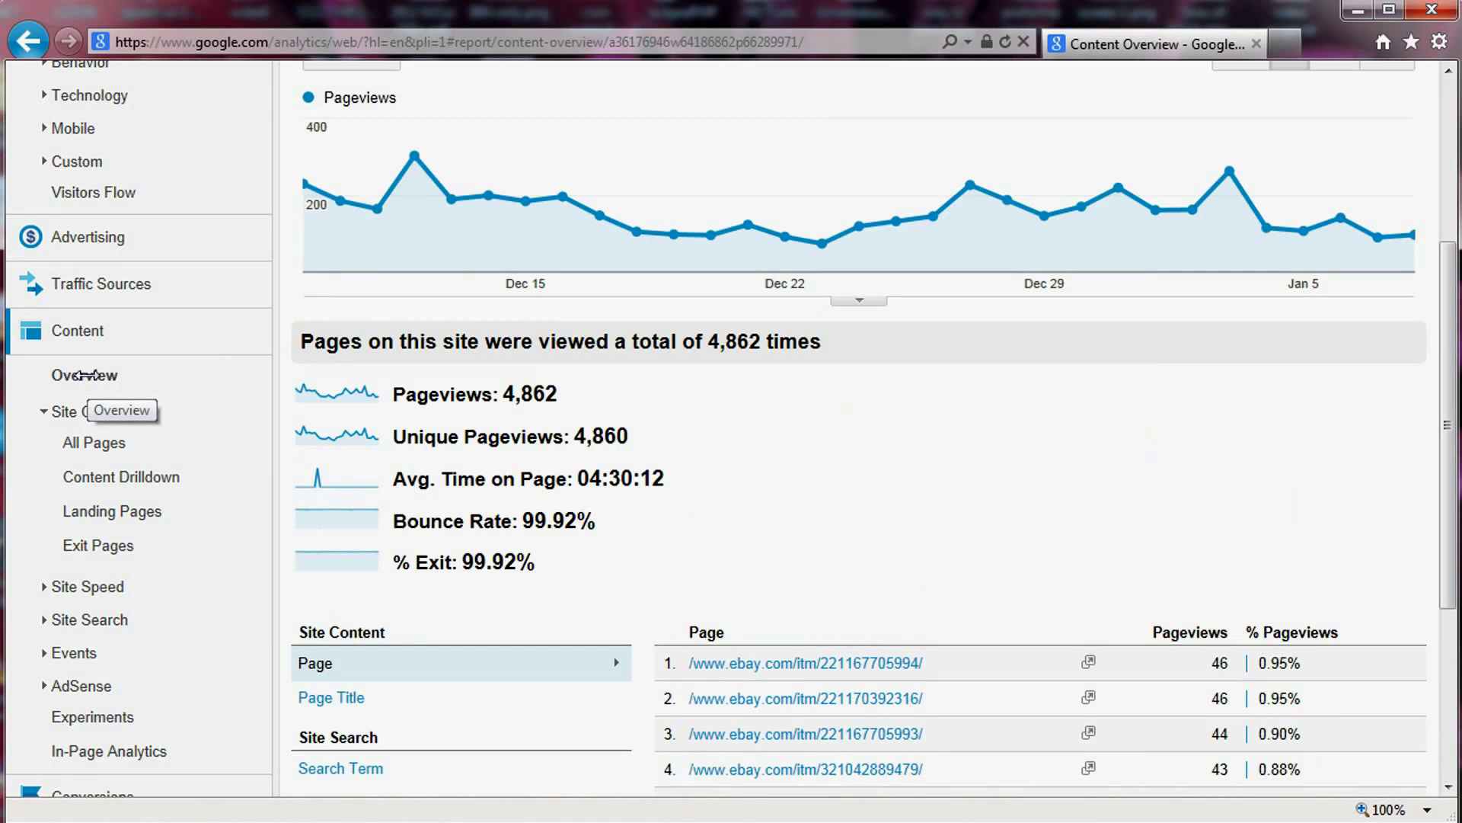
click(326, 694)
scroll(876, 488, down, 2)
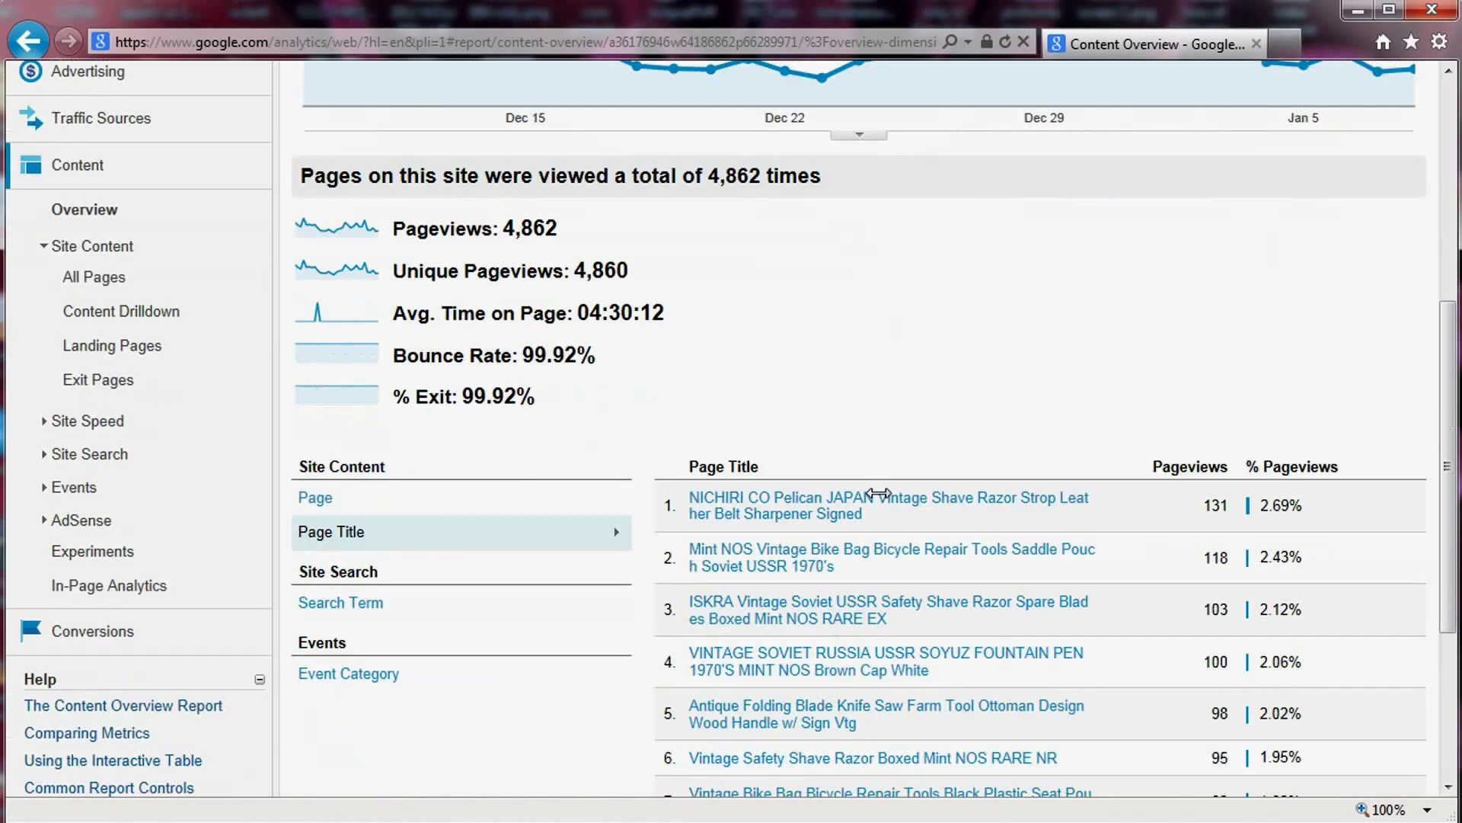
scroll(878, 493, down, 4)
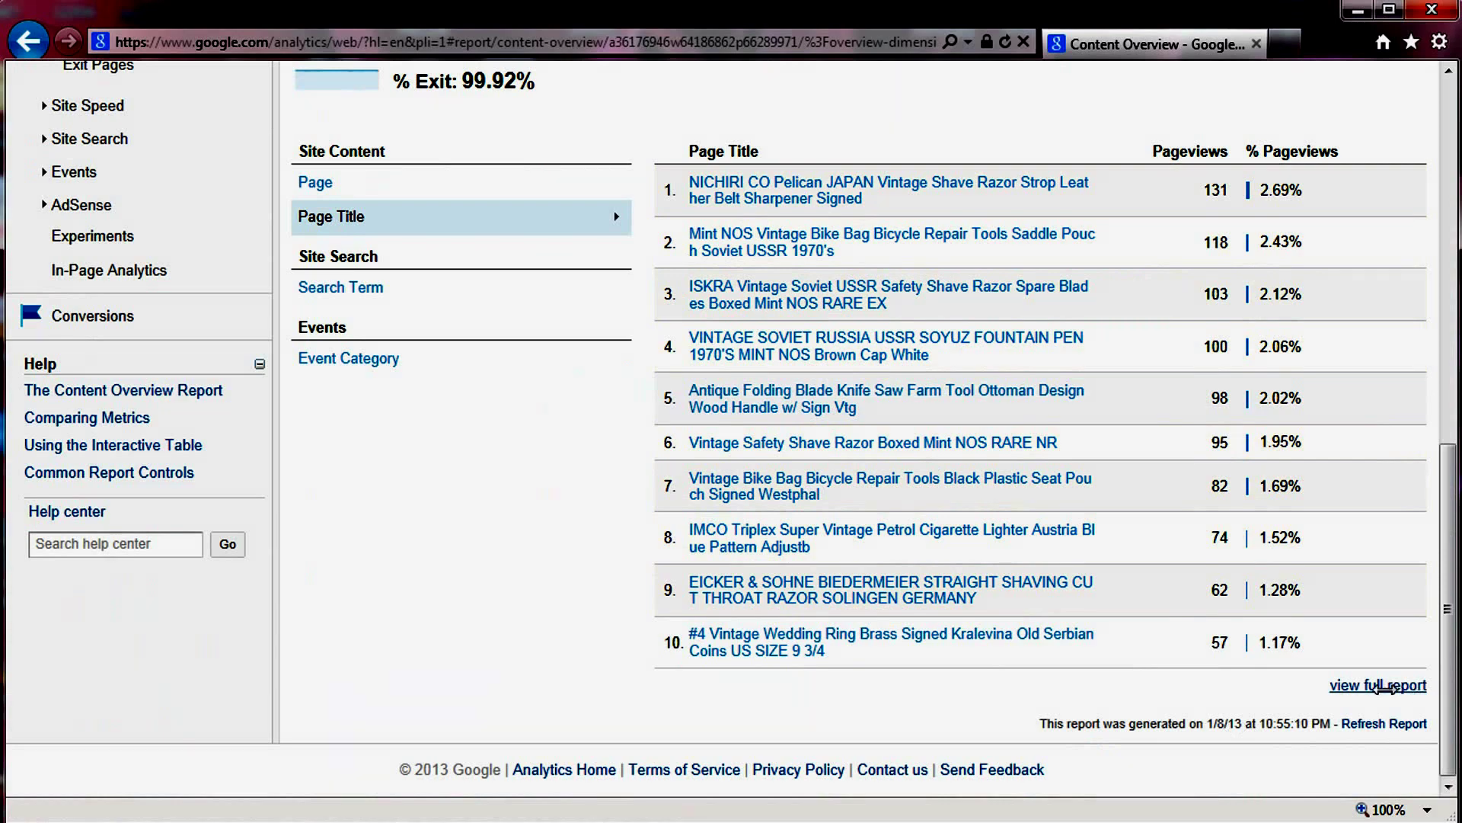
Open the full page-title report with 250 rows, led by the Pelican strop listing.
click(1363, 685)
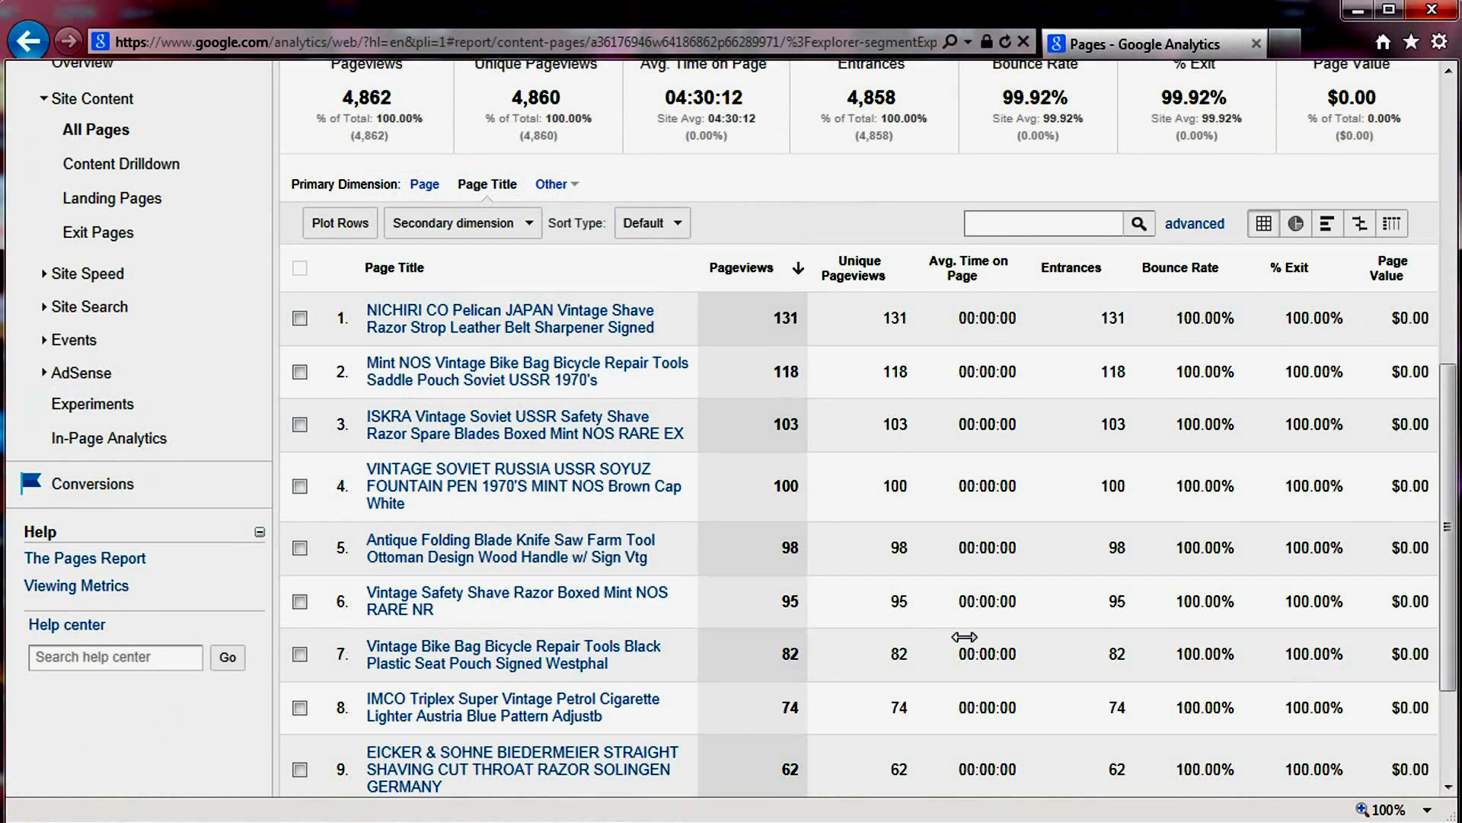
scroll(712, 457, down, 3)
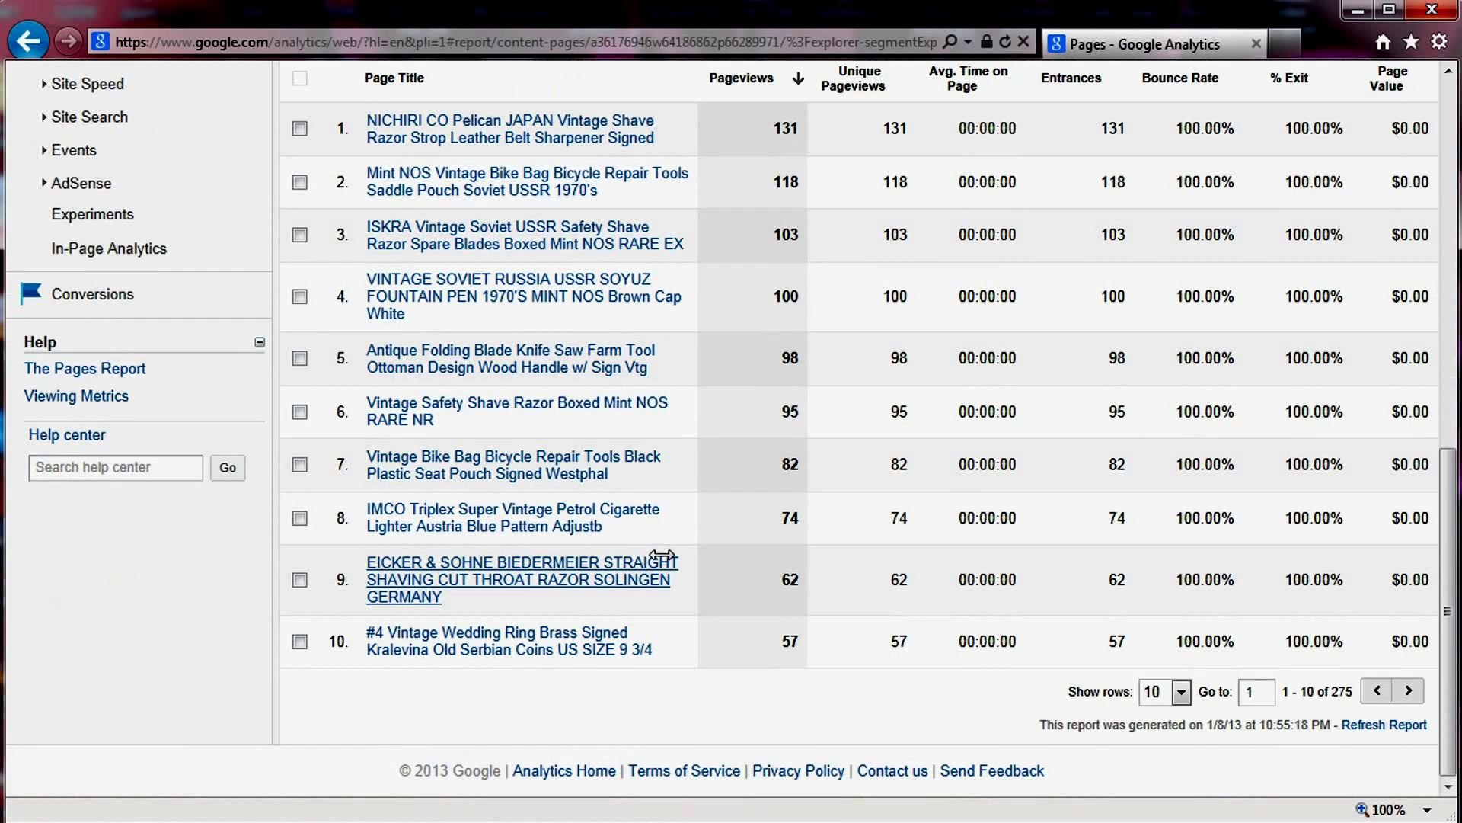
click(1158, 691)
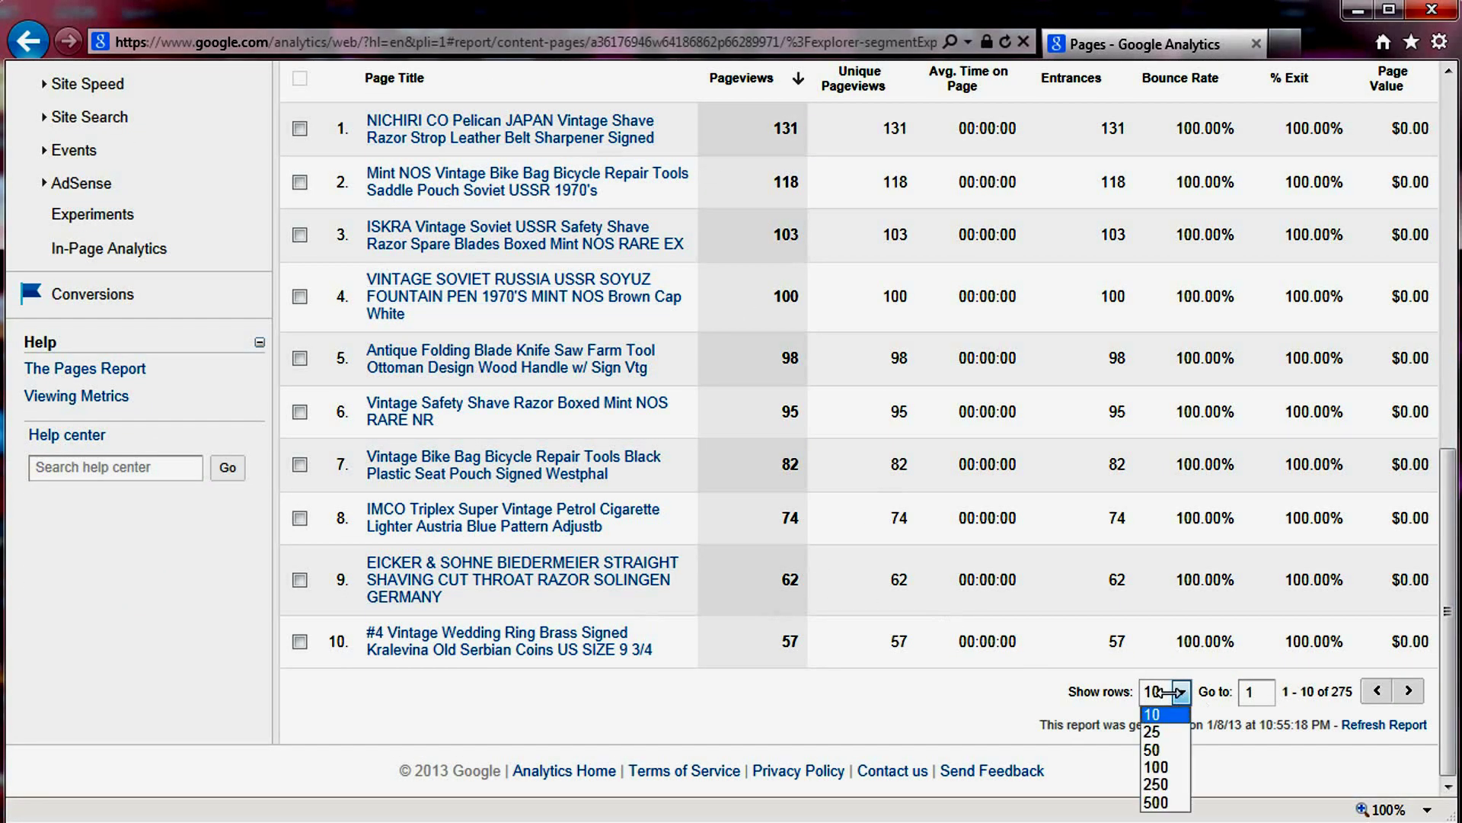
click(1156, 777)
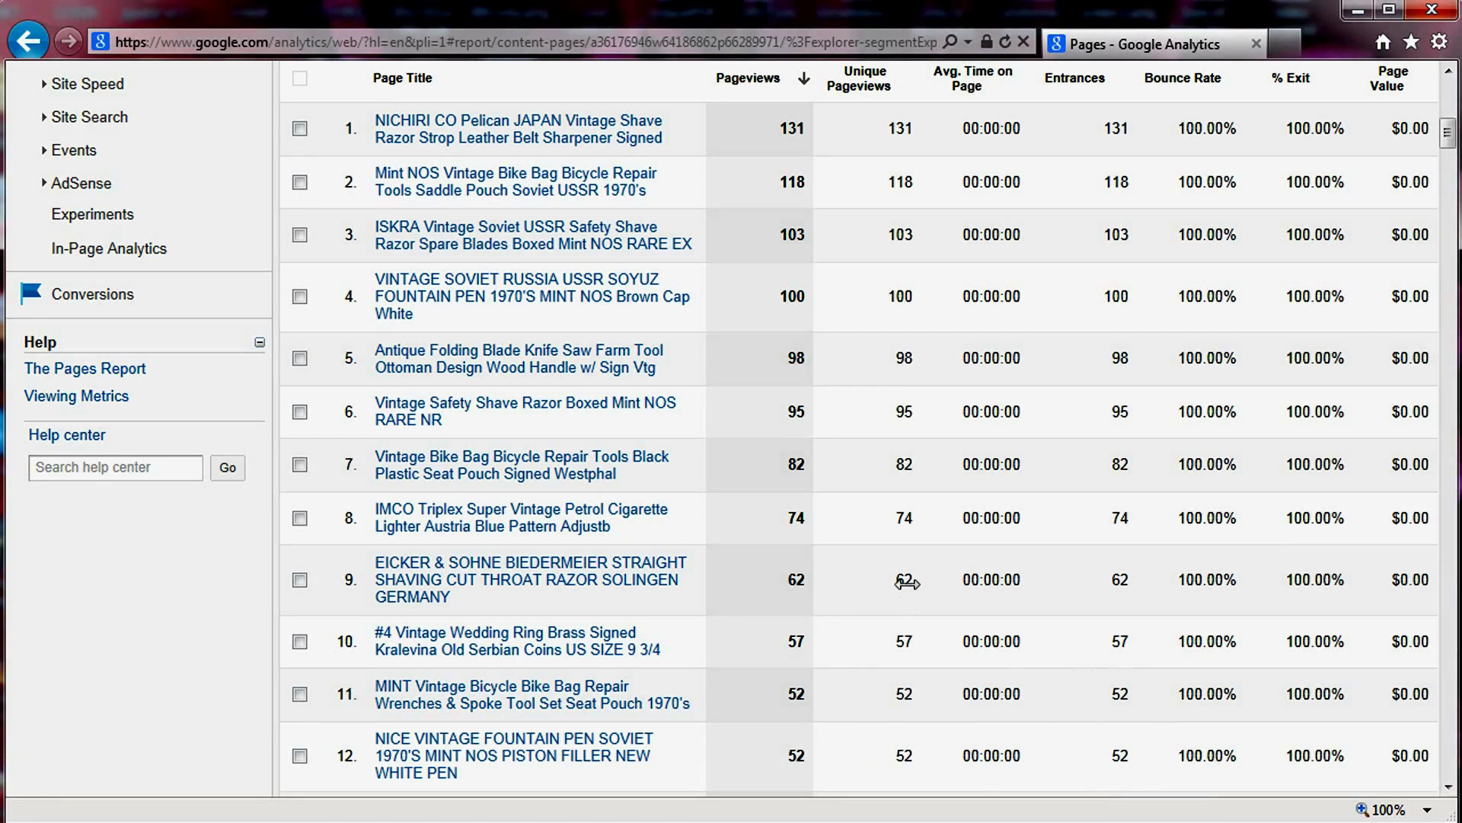
scroll(907, 579, up, 5)
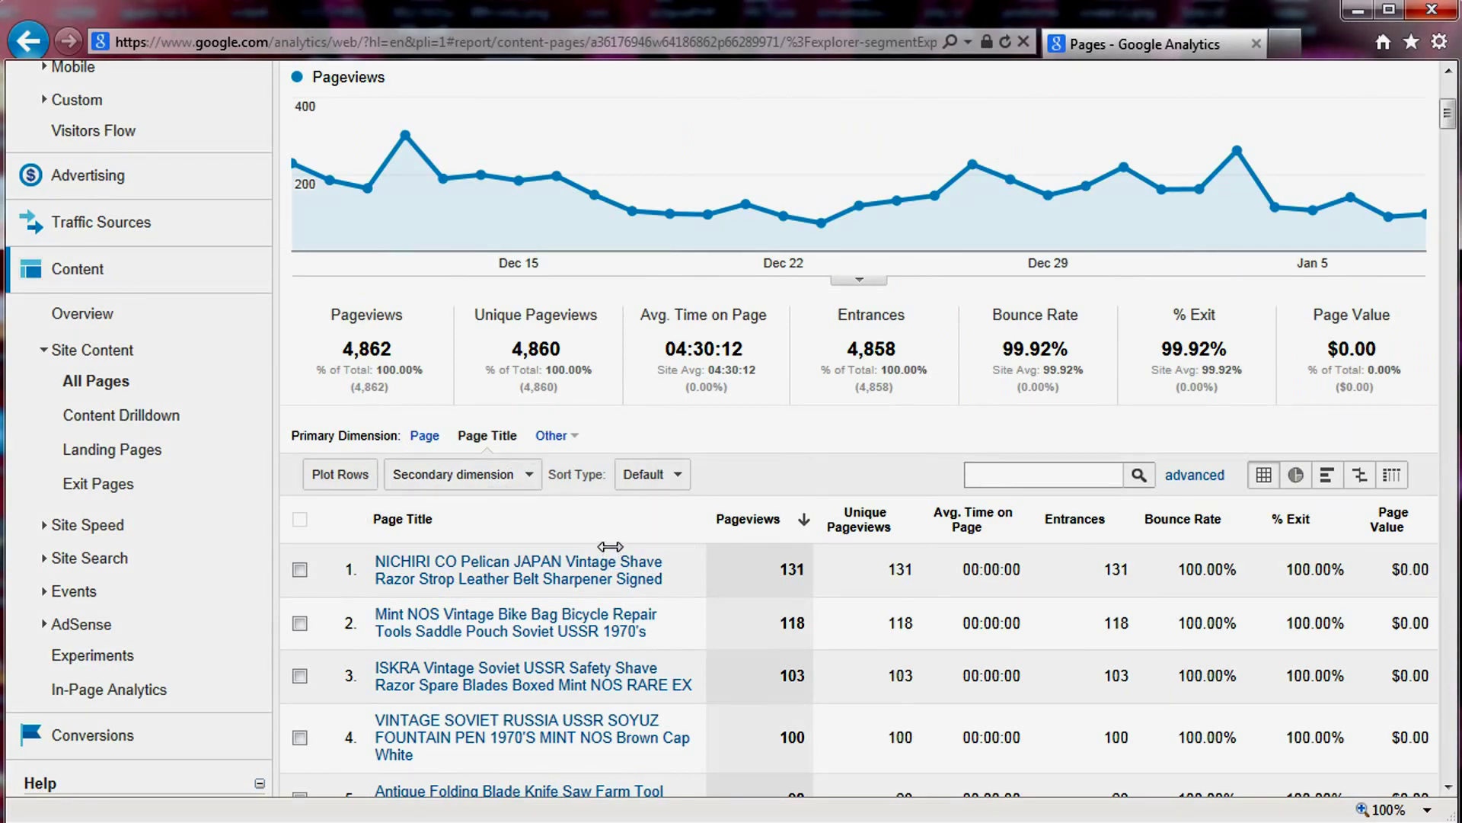
scroll(606, 533, up, 5)
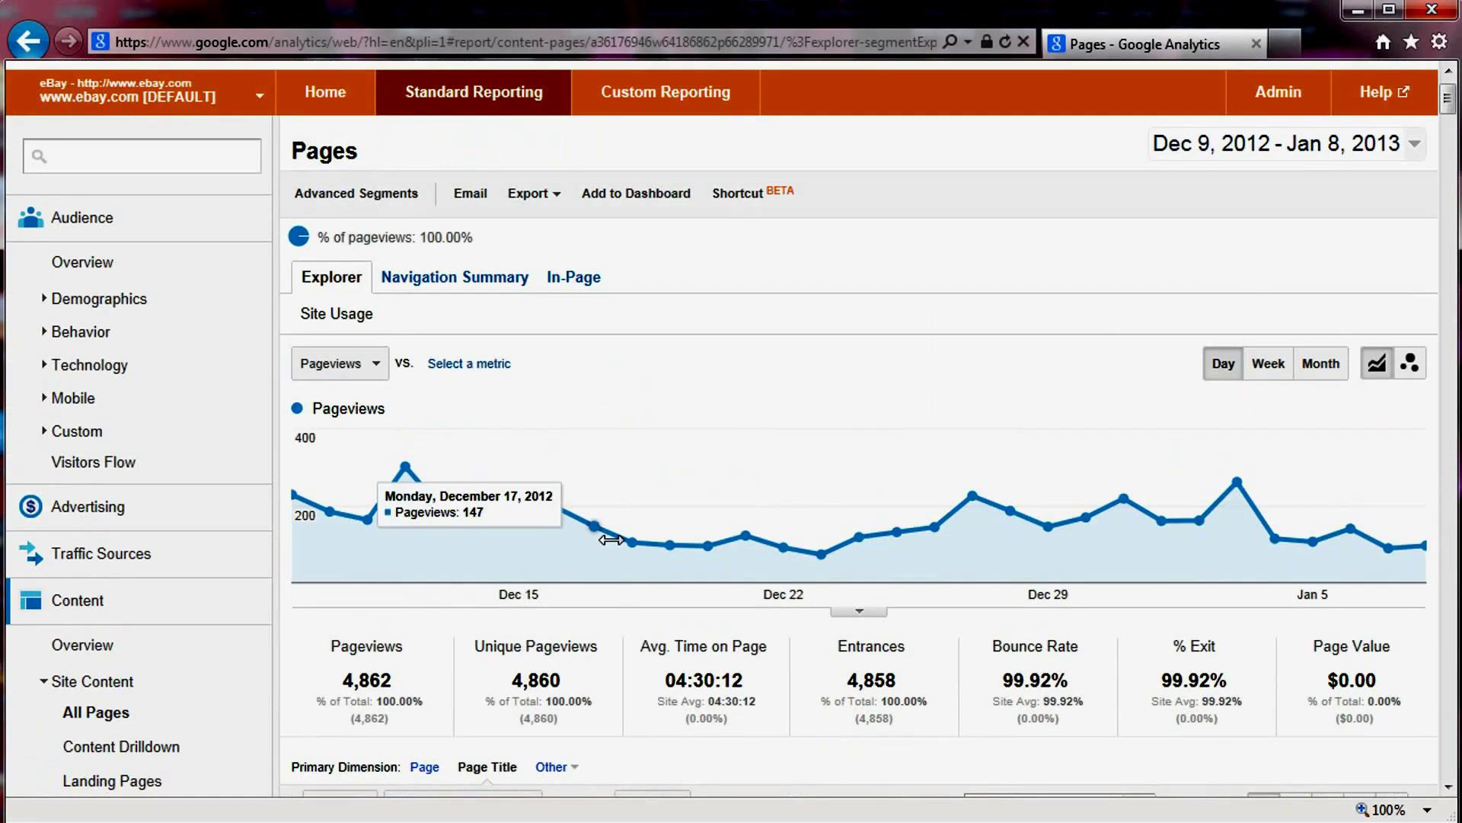
Filter the page titles by 'ring', leaving nine listings totalling 231 pageviews.
scroll(689, 333, down, 3)
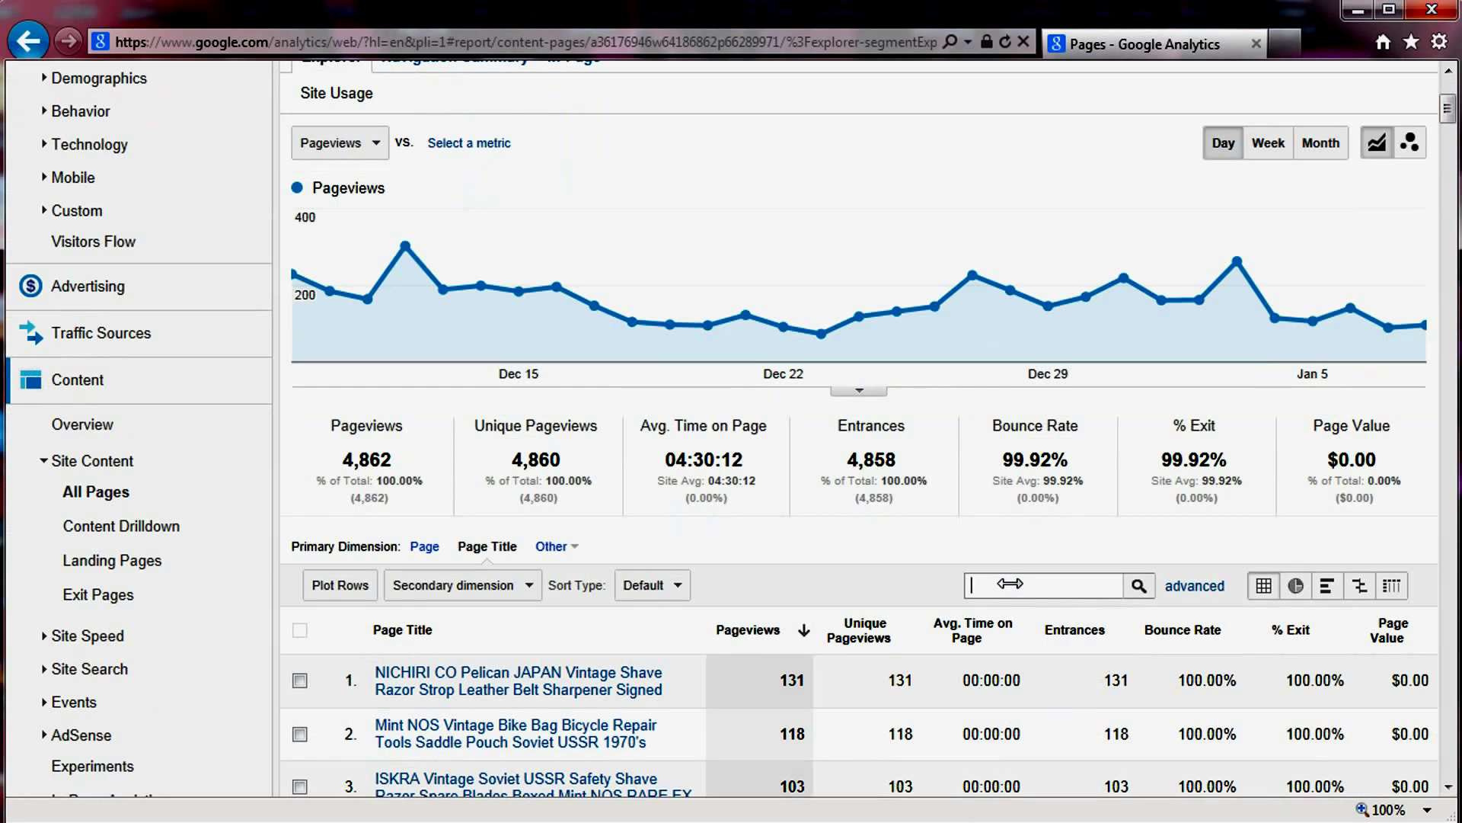
key(Return)
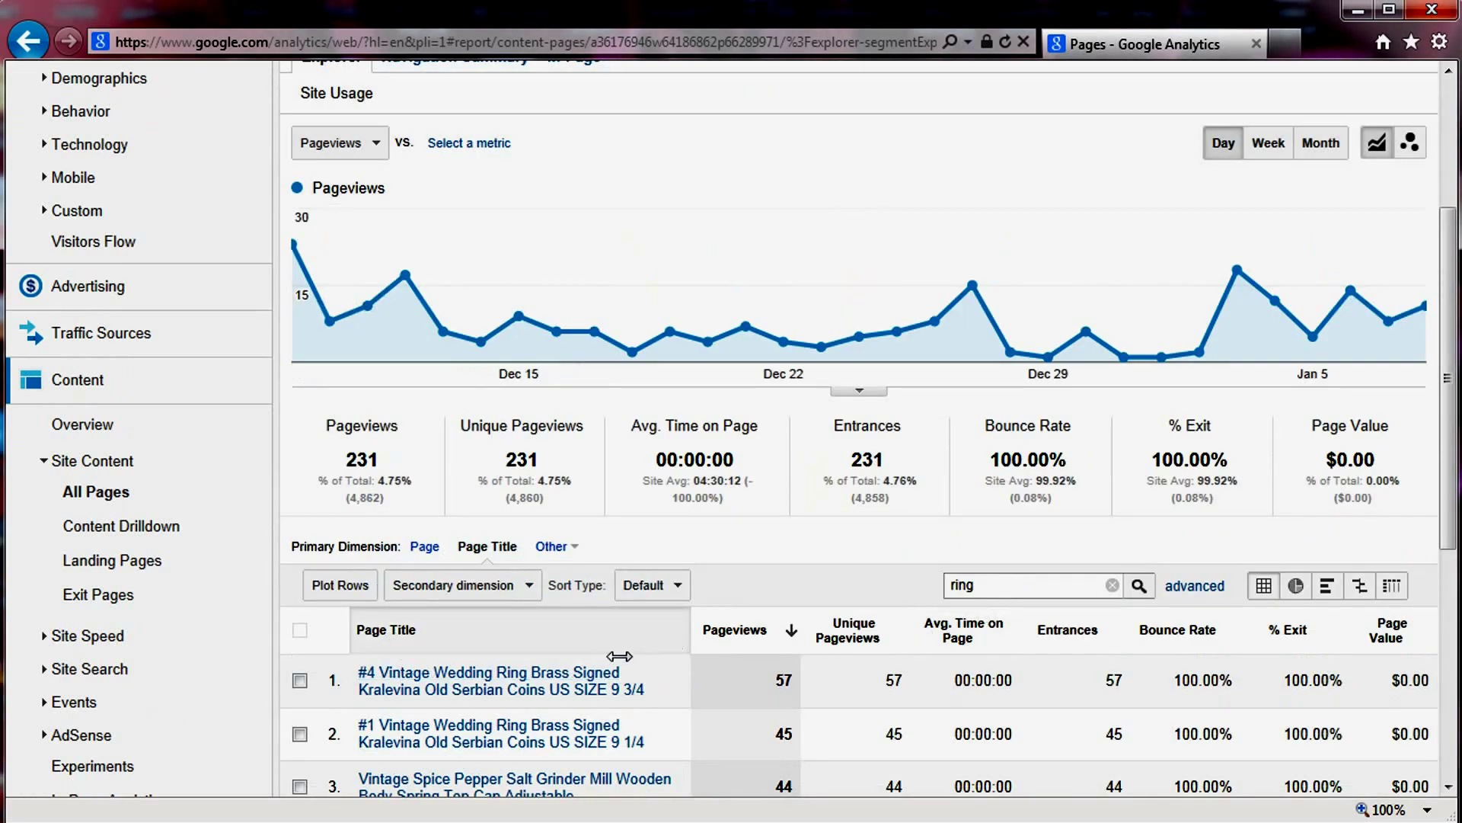
scroll(662, 660, down, 3)
scroll(663, 660, down, 4)
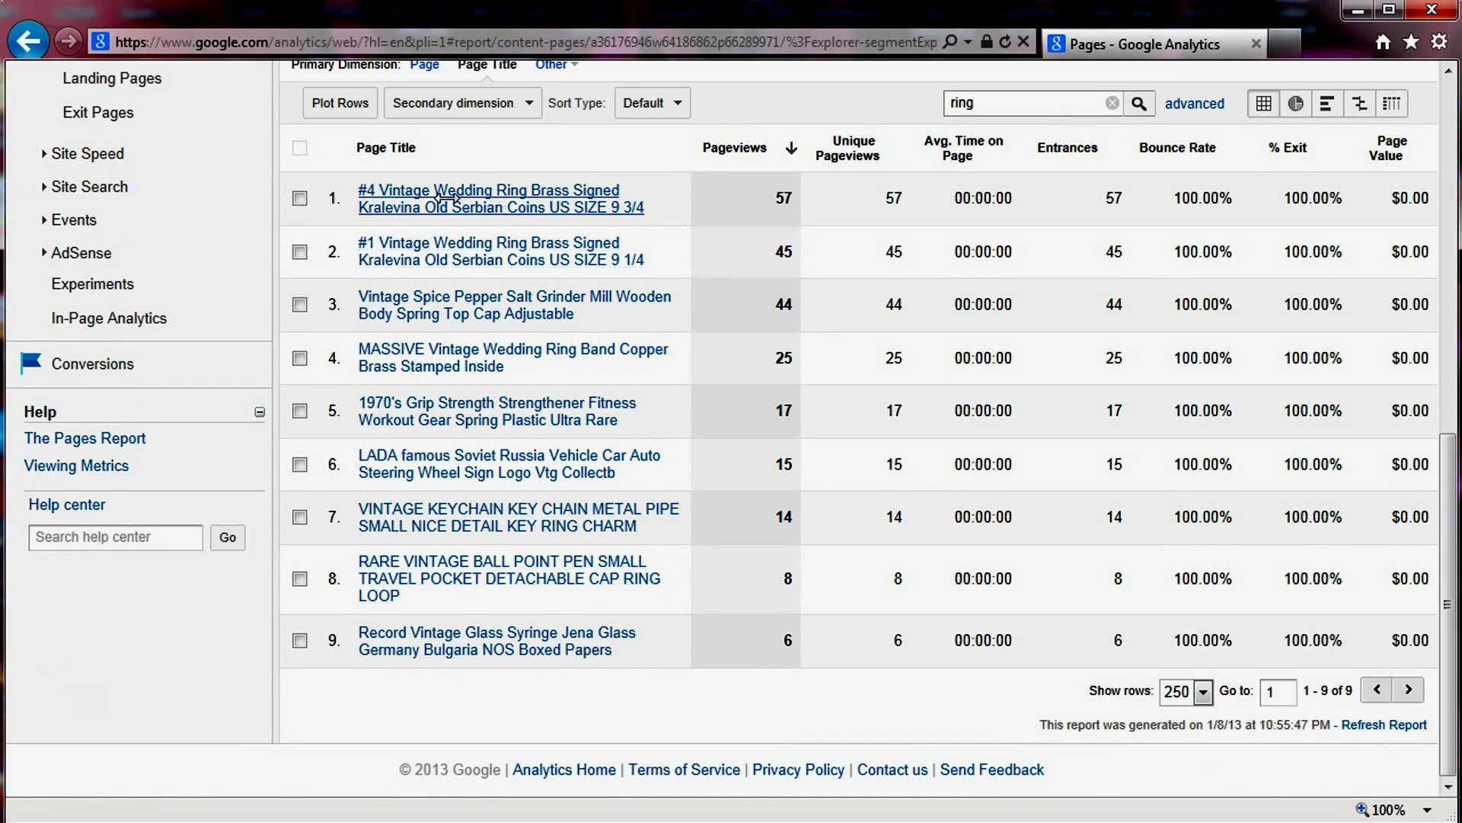
double_click(989, 107)
text(blue w)
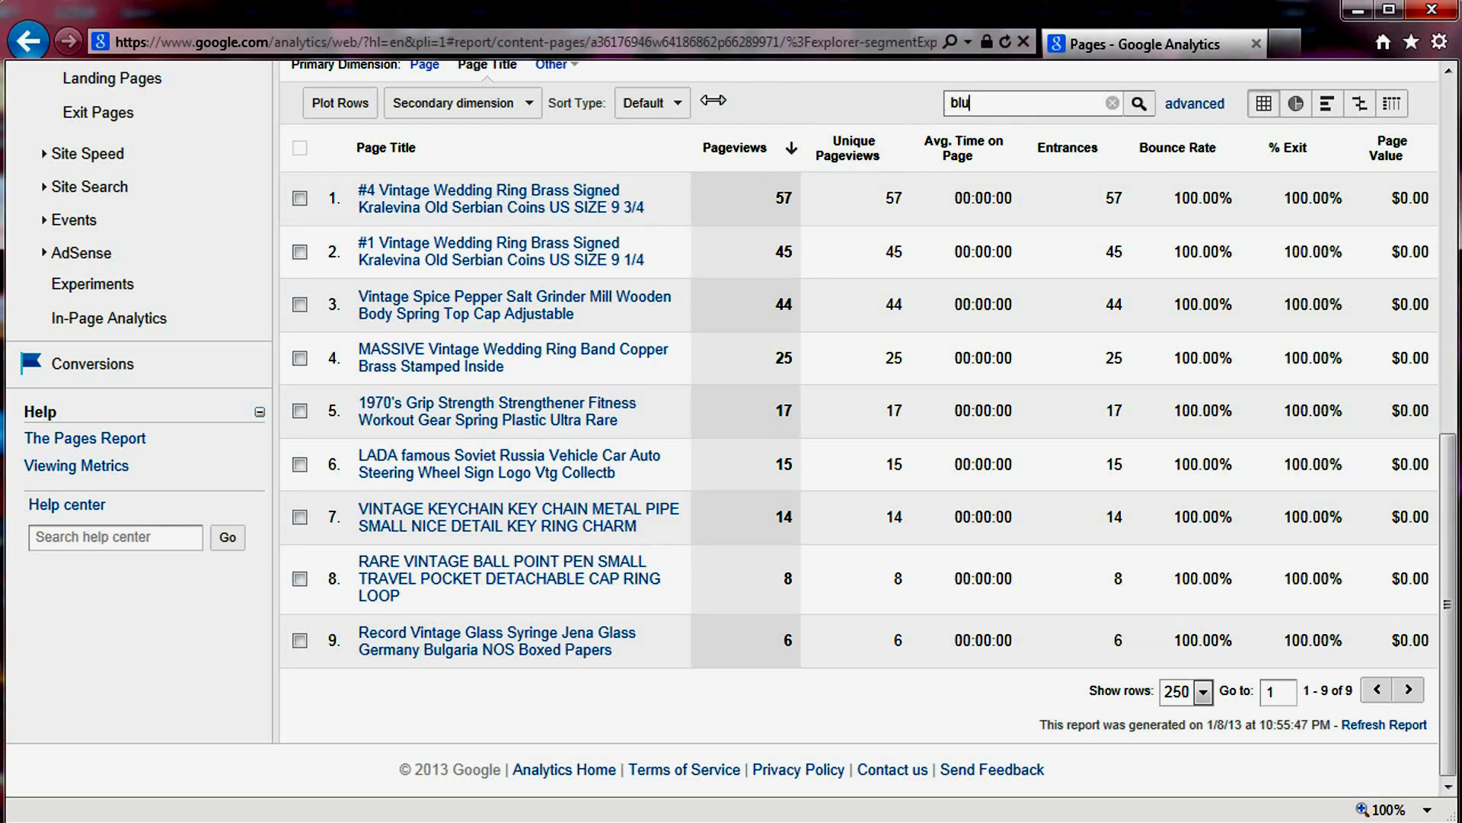
key(Return)
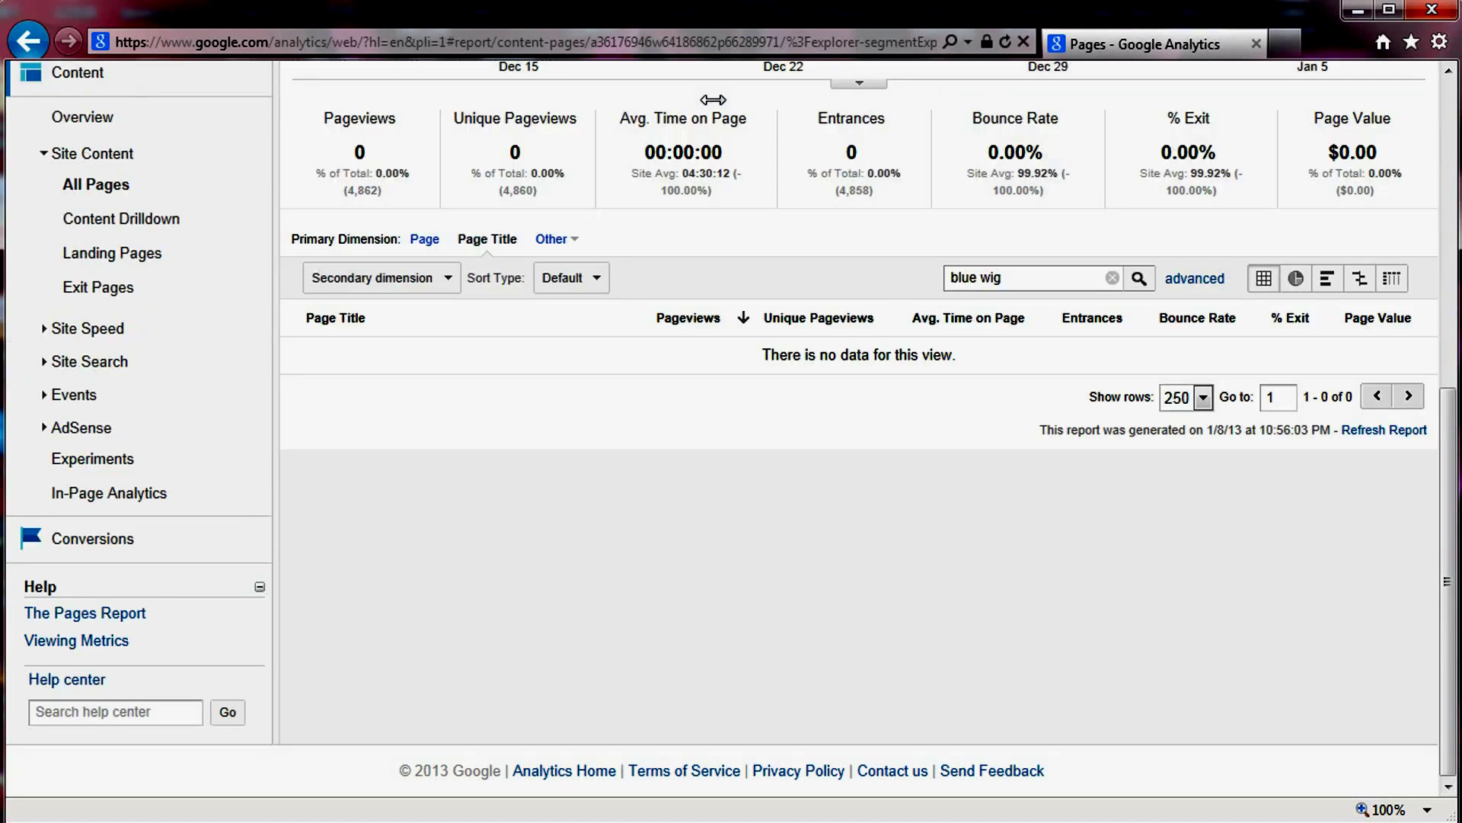
drag(978, 277, 914, 281)
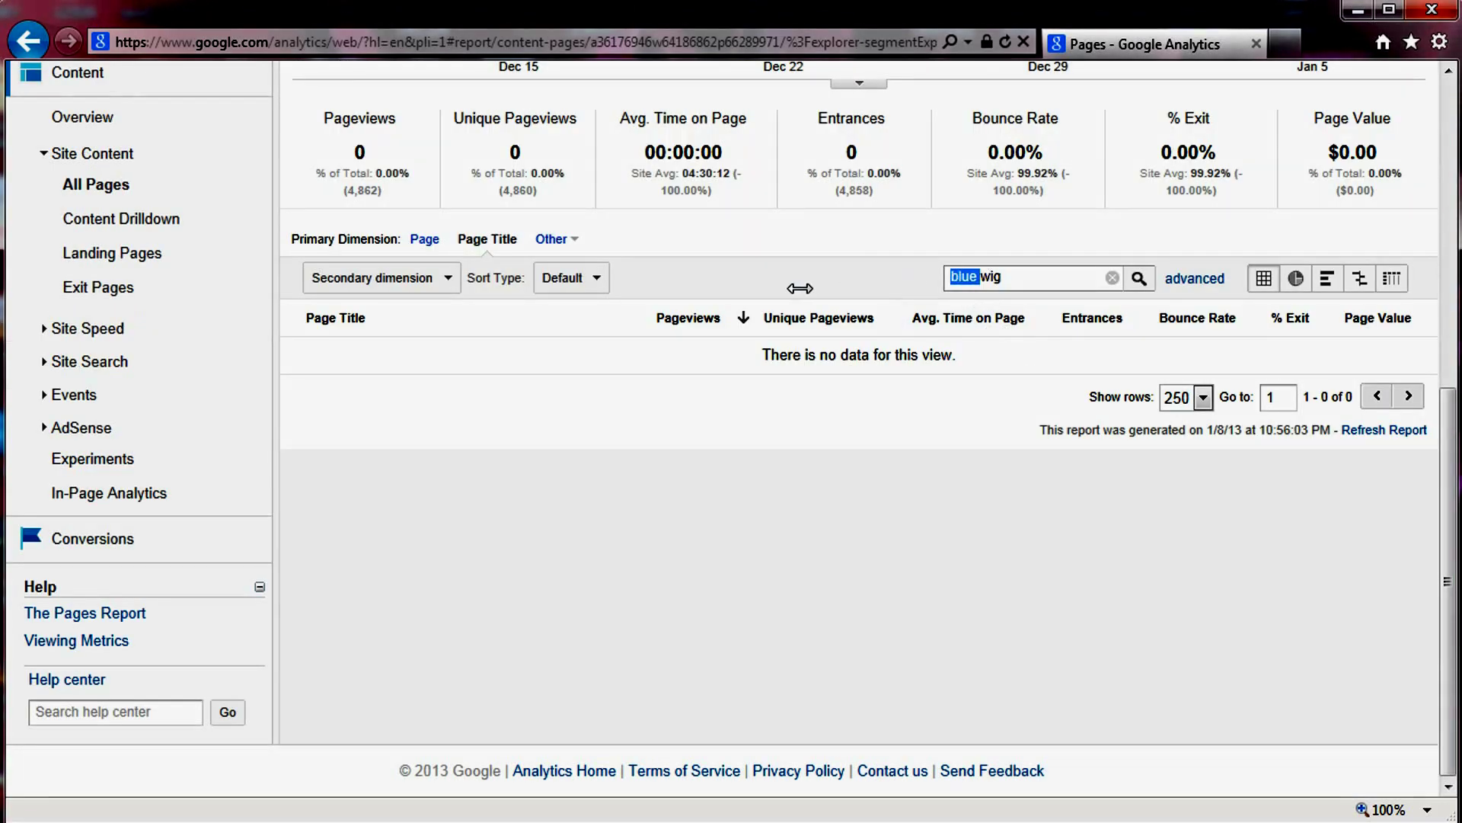
key(Delete)
key(Return)
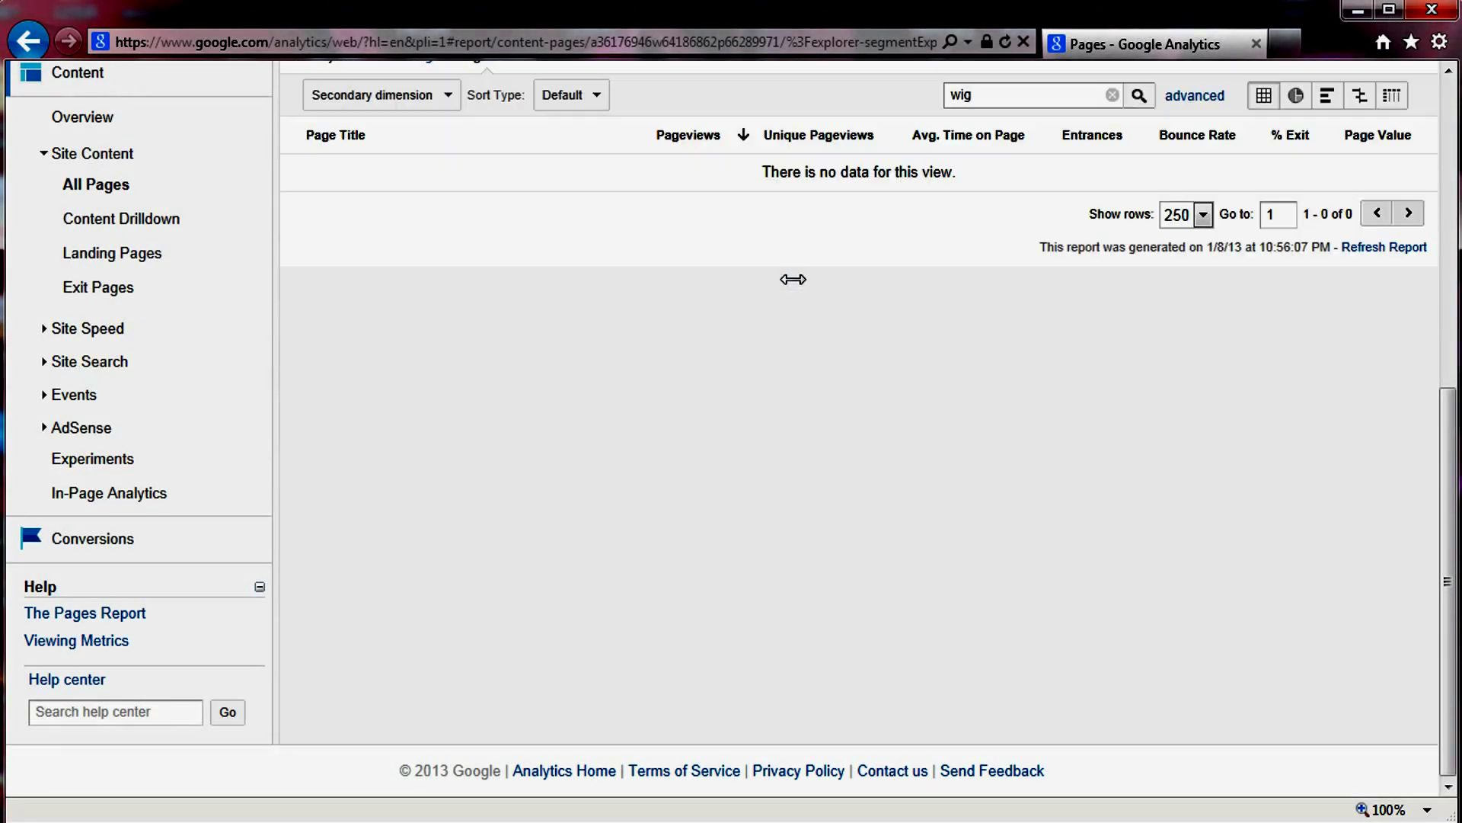
scroll(981, 292, up, 3)
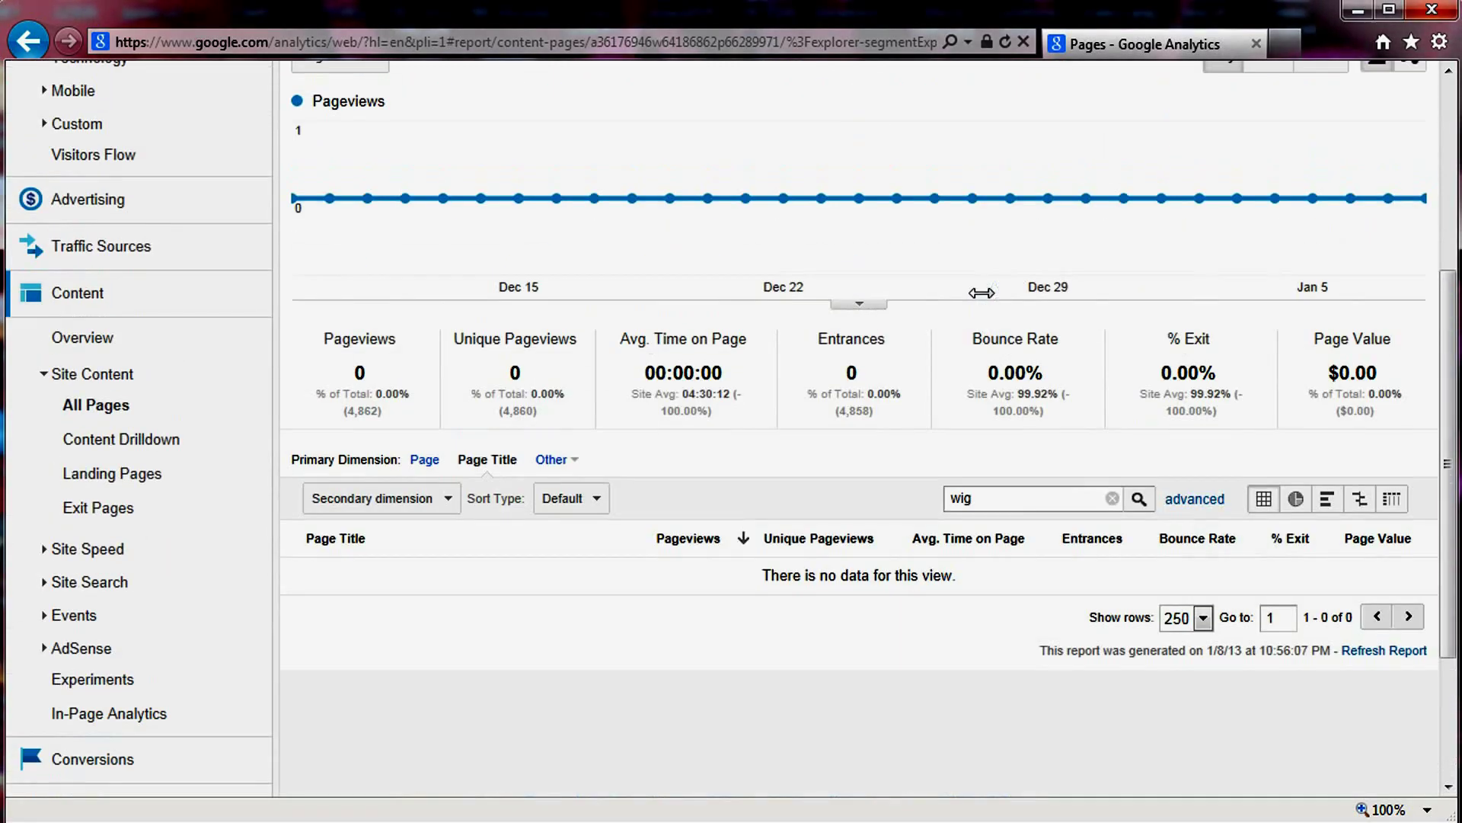
drag(1004, 497, 842, 492)
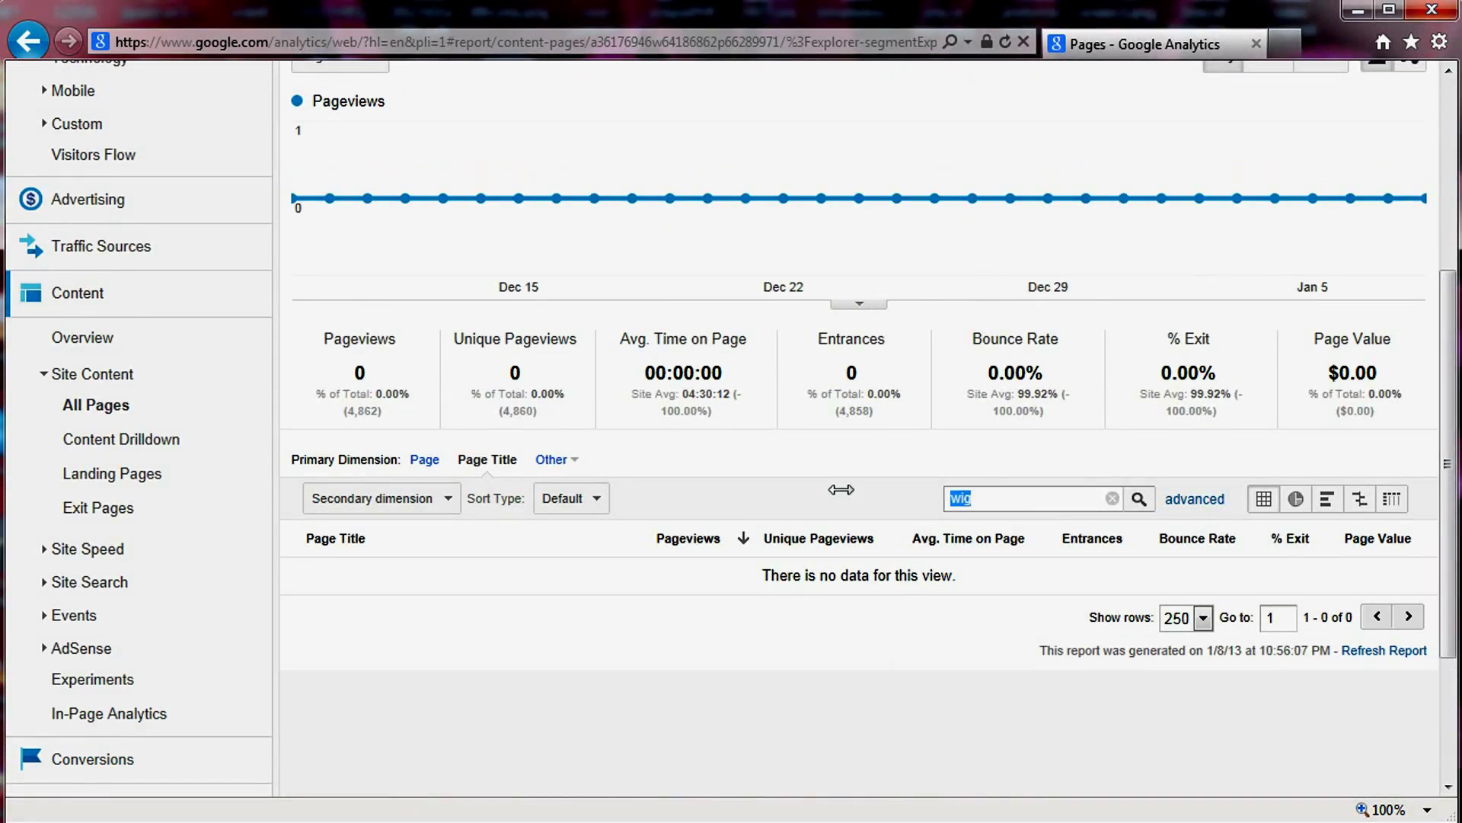
text(ring)
key(Return)
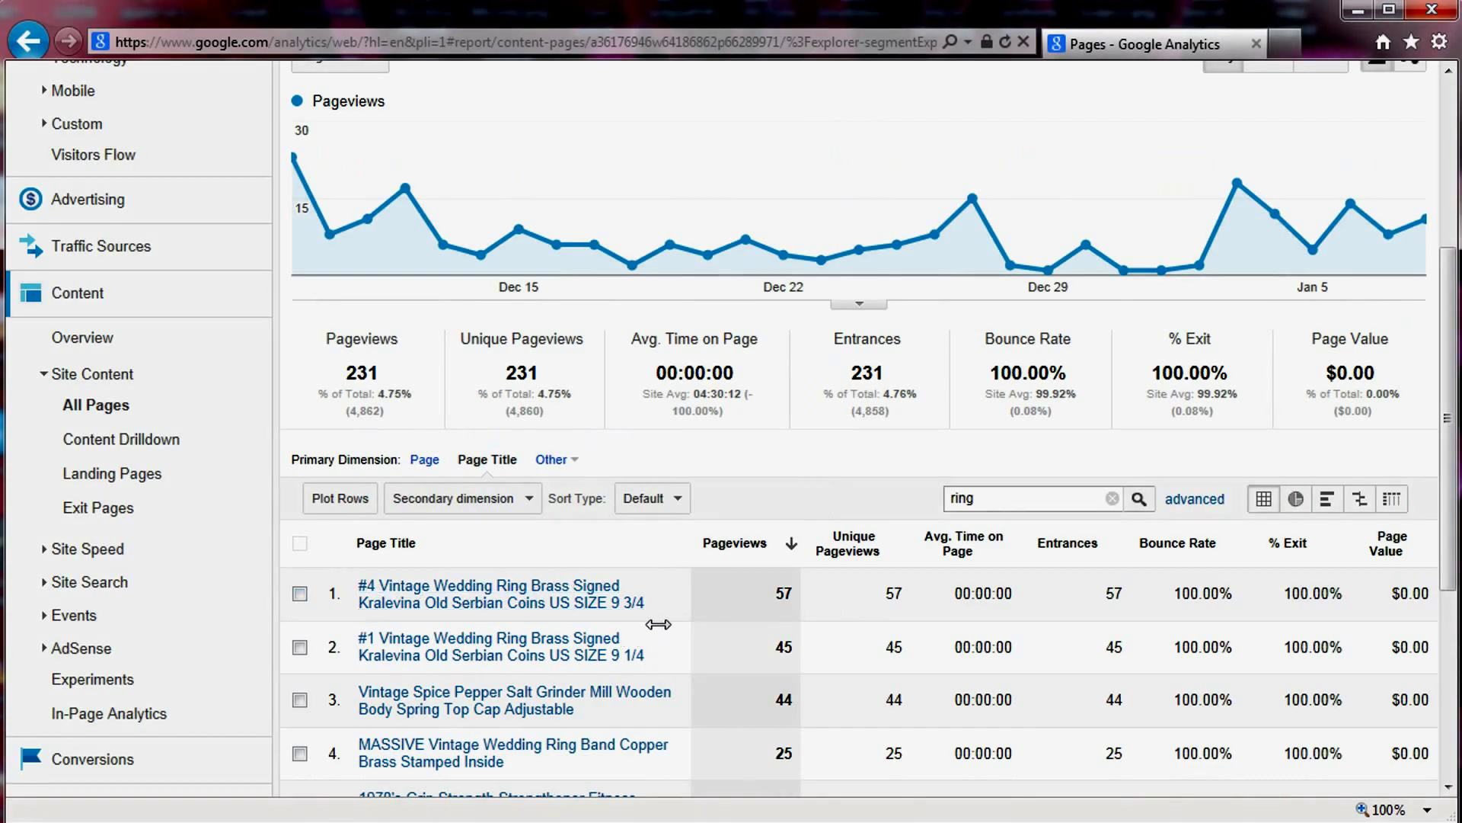
Change the page-title filter to 'lada', leaving four listings with 65 pageviews.
scroll(647, 560, up, 5)
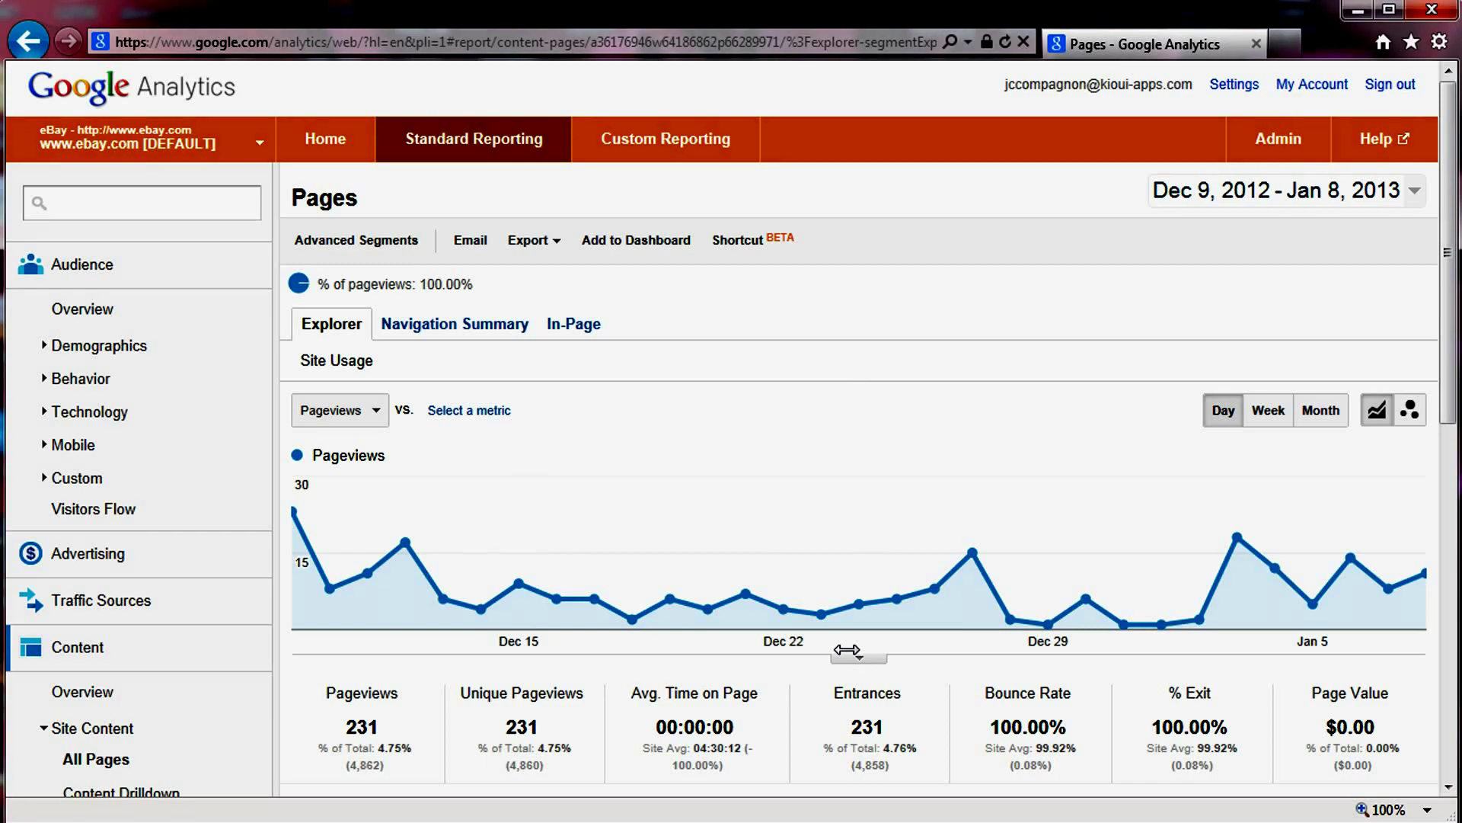
scroll(847, 649, down, 6)
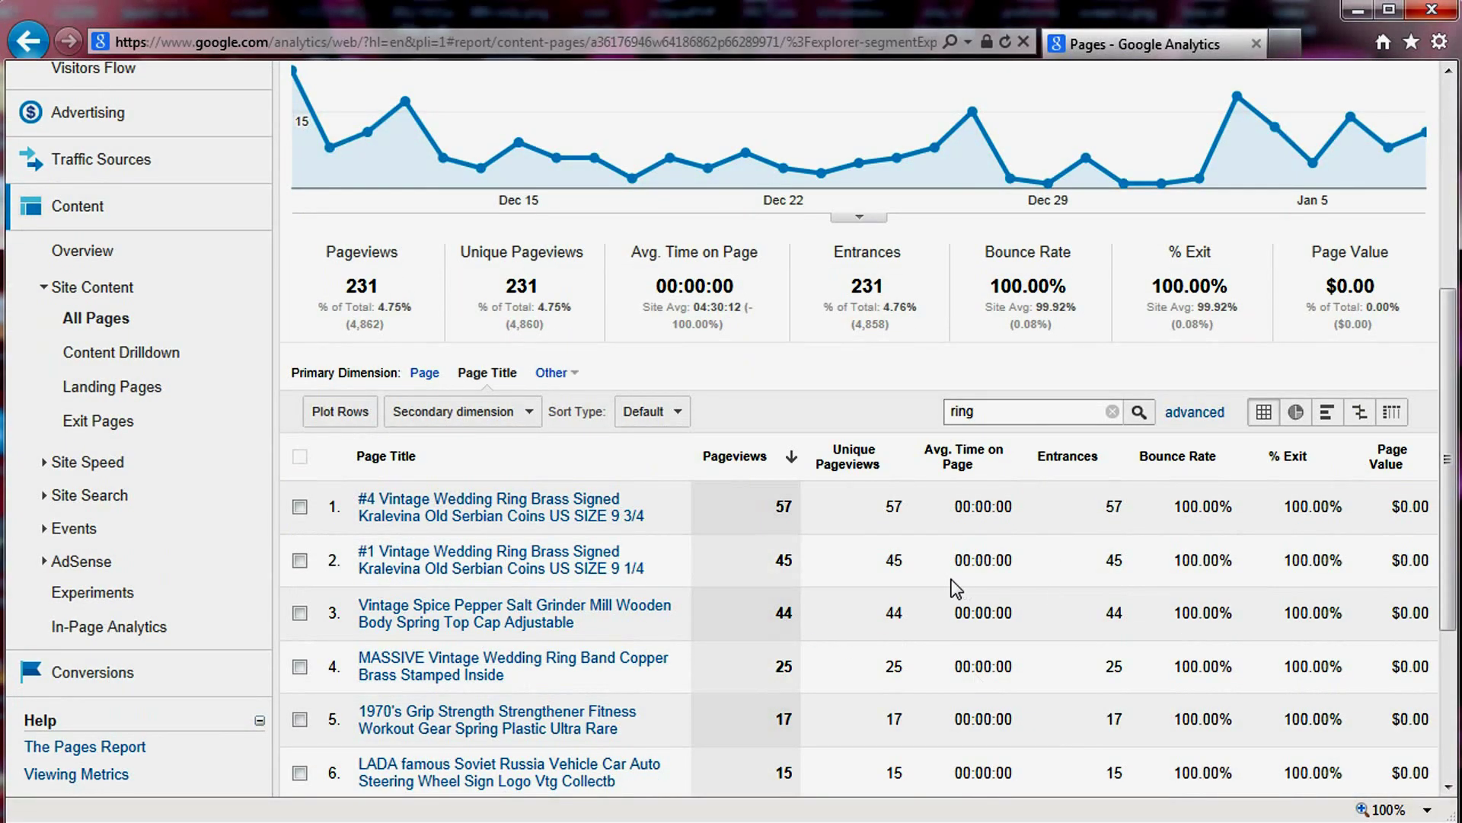
scroll(897, 579, down, 2)
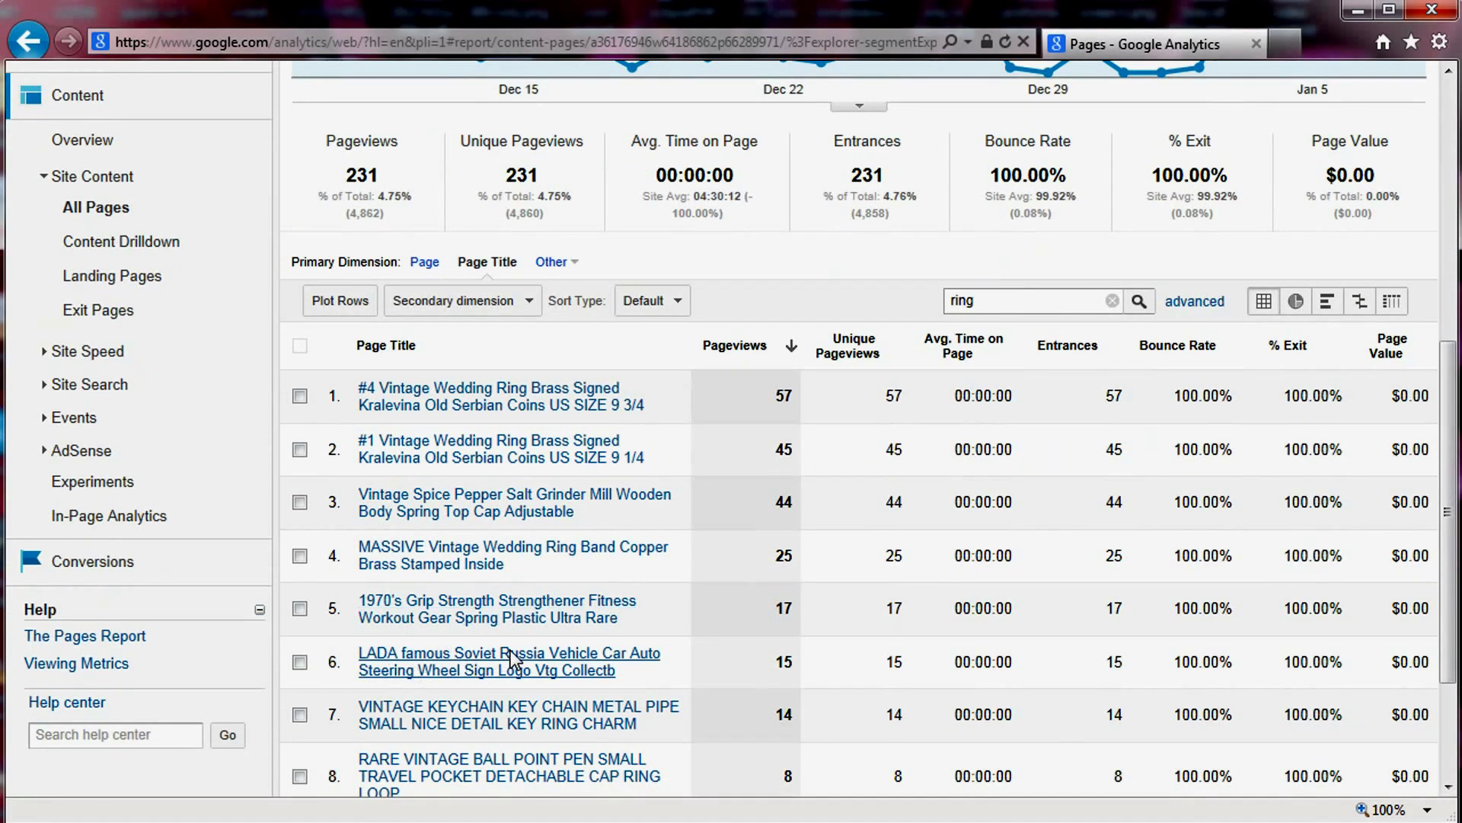
double_click(1026, 304)
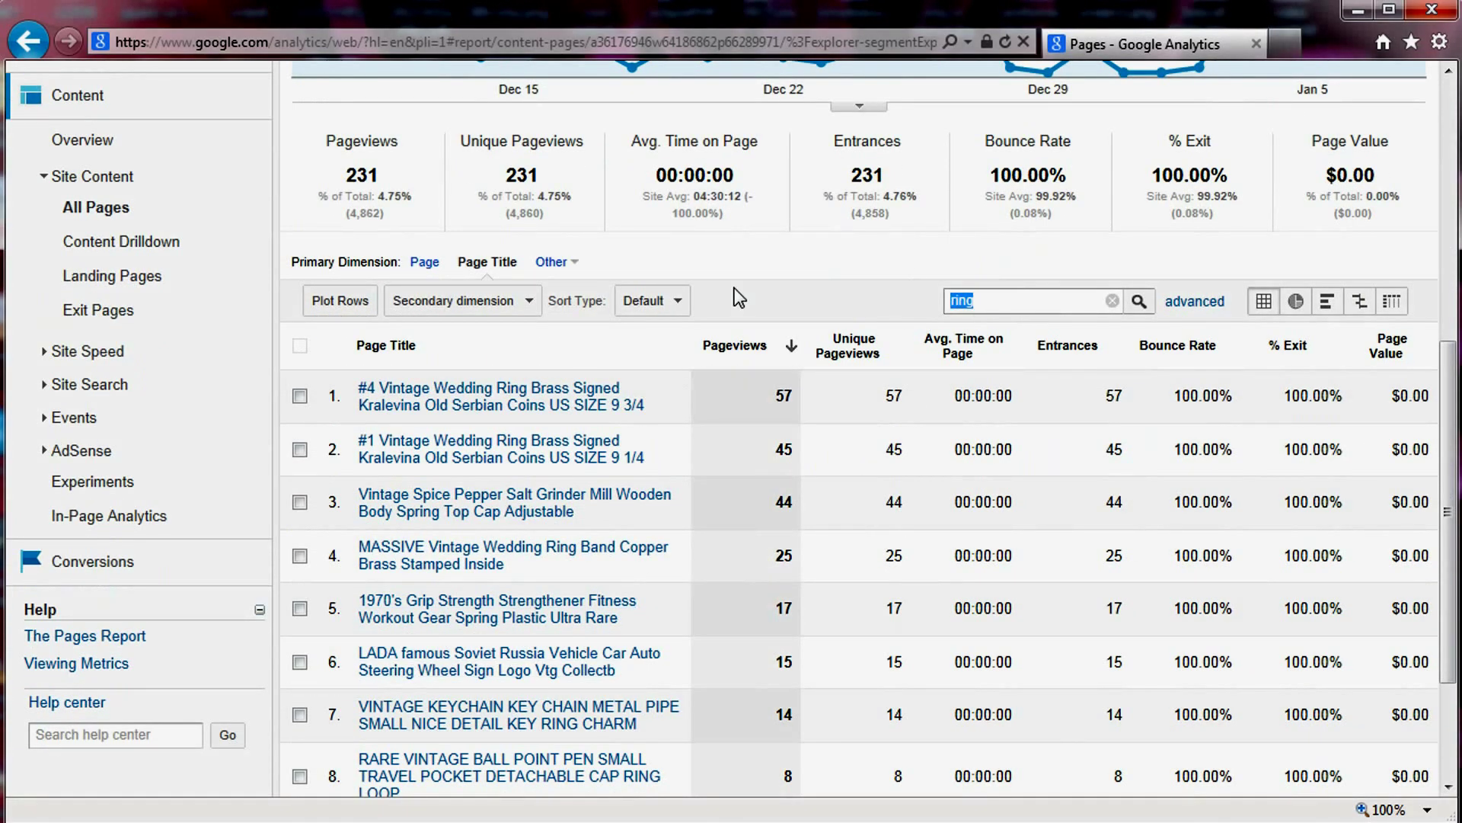
text(lada)
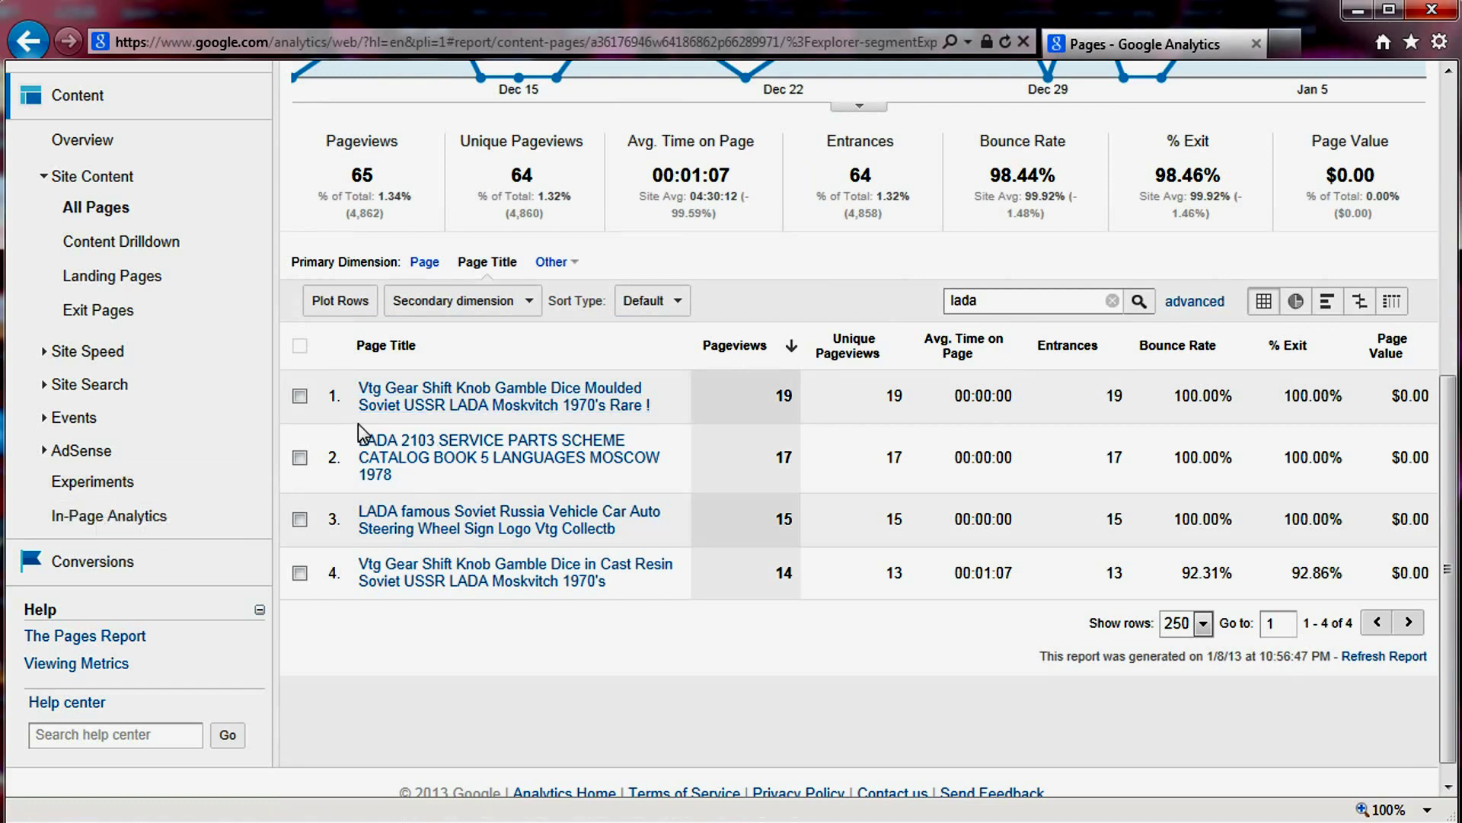
scroll(358, 423, up, 7)
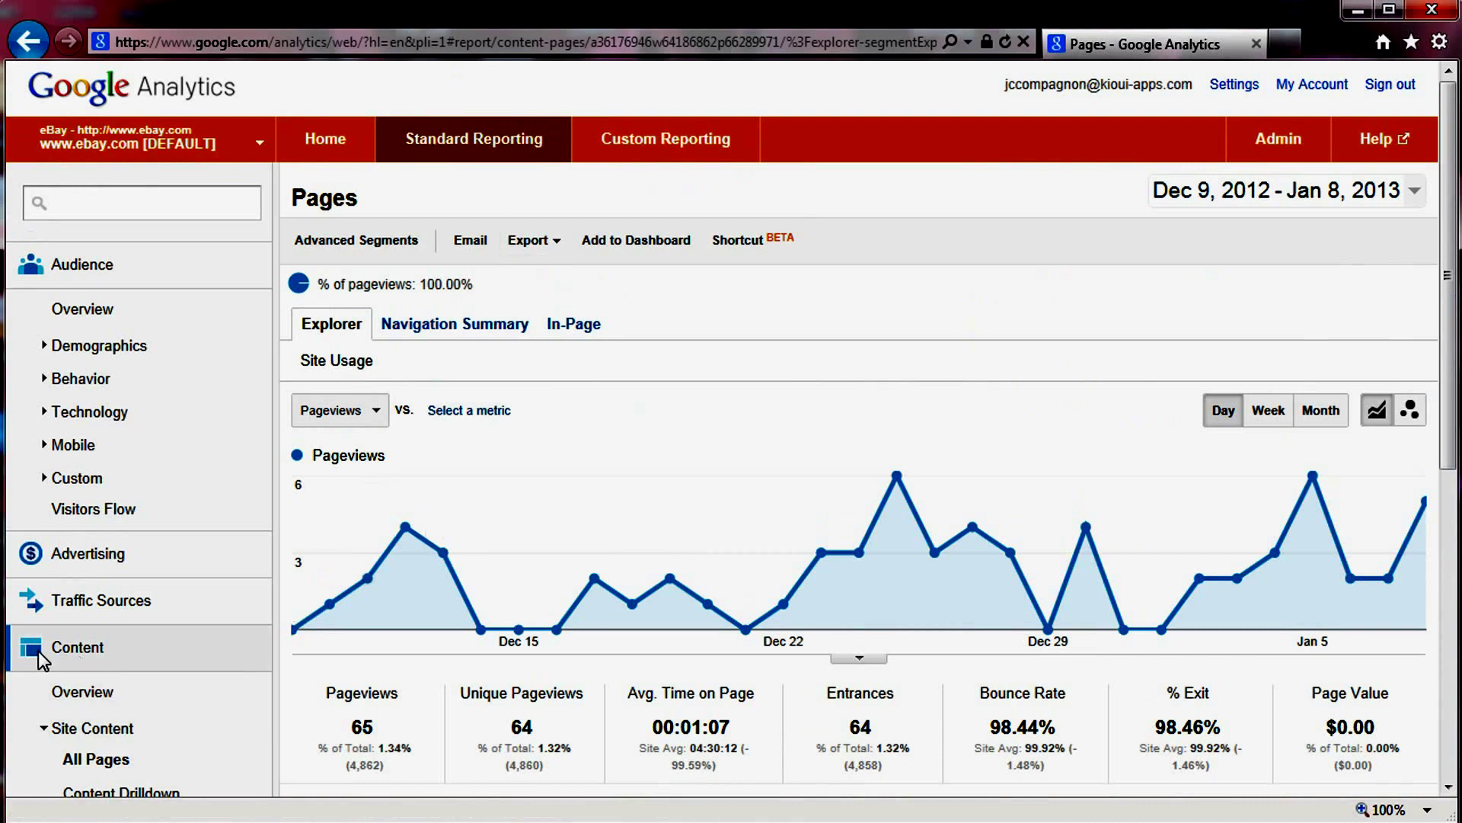
drag(126, 657, 55, 656)
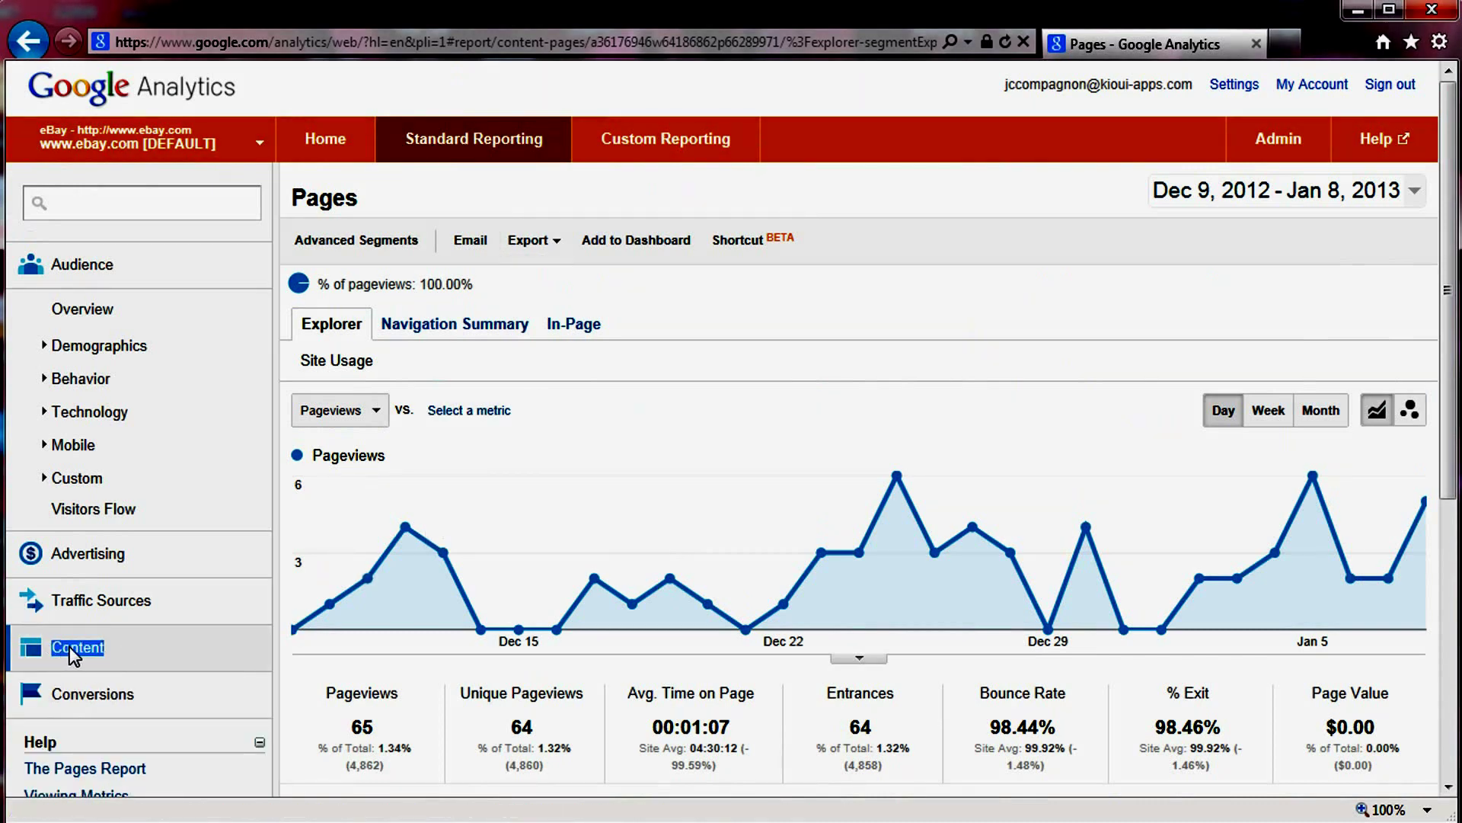
click(65, 653)
scroll(83, 624, down, 1)
click(90, 589)
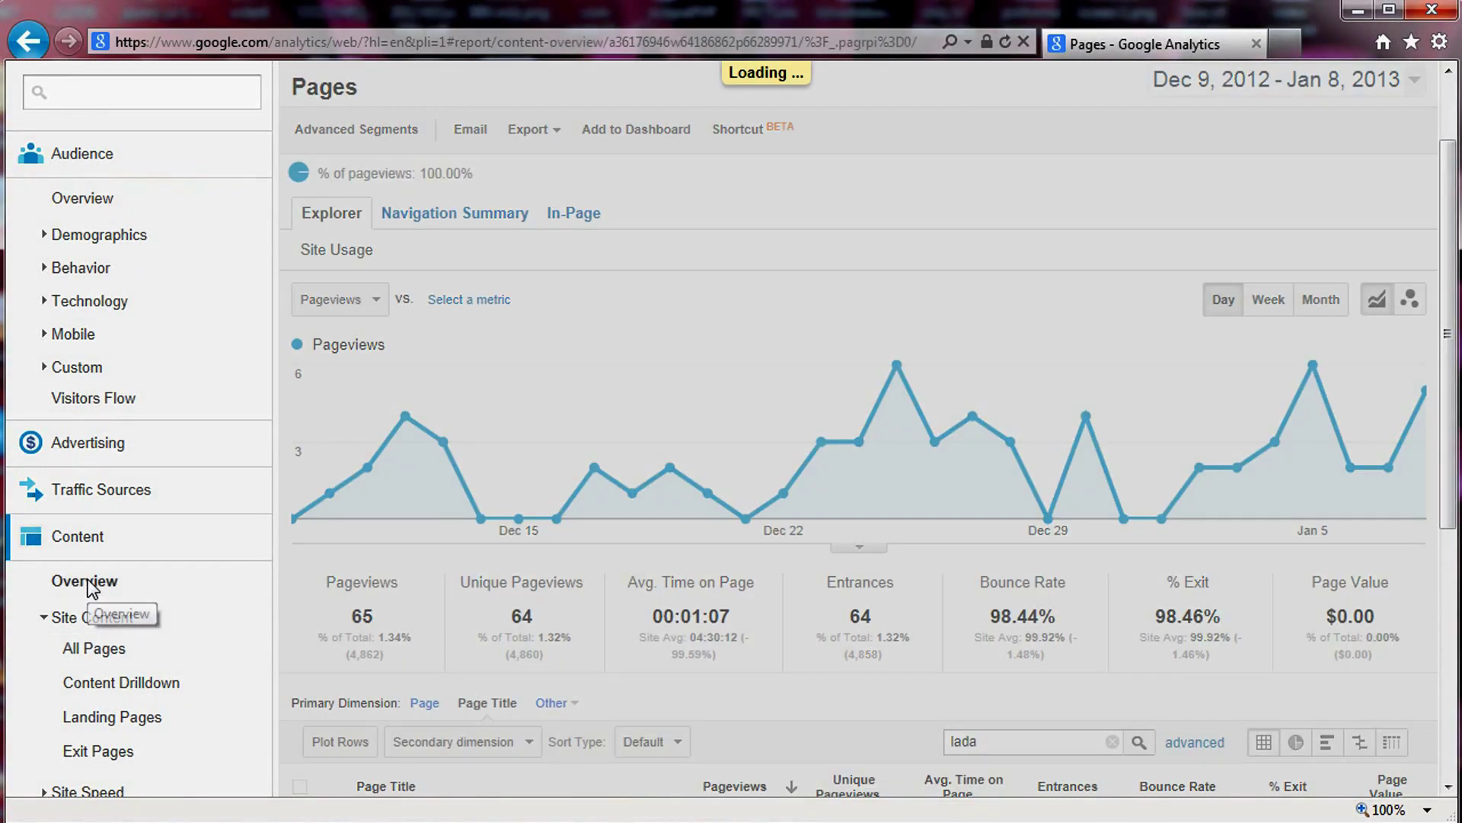
scroll(47, 556, down, 1)
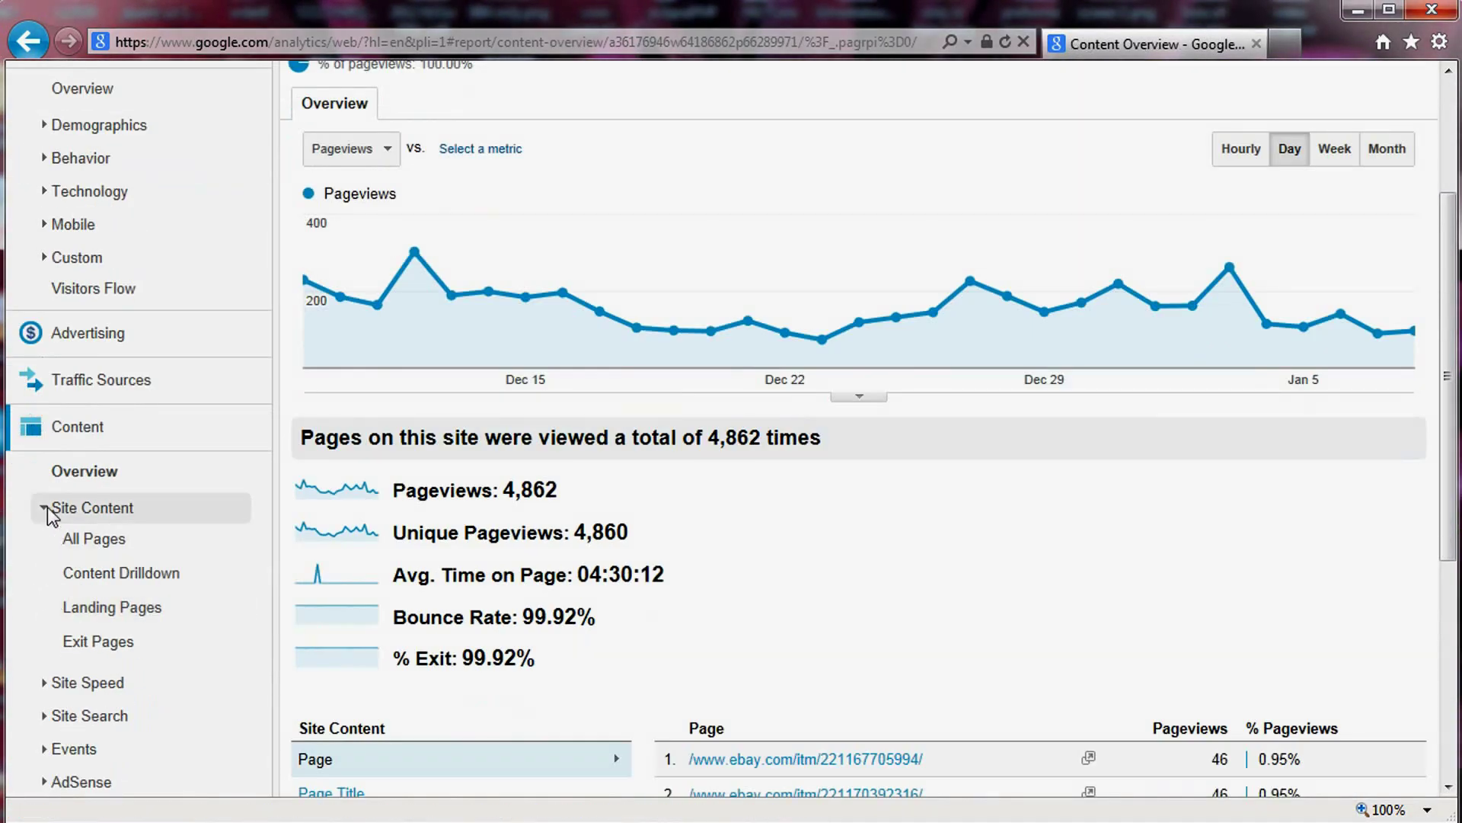
click(109, 579)
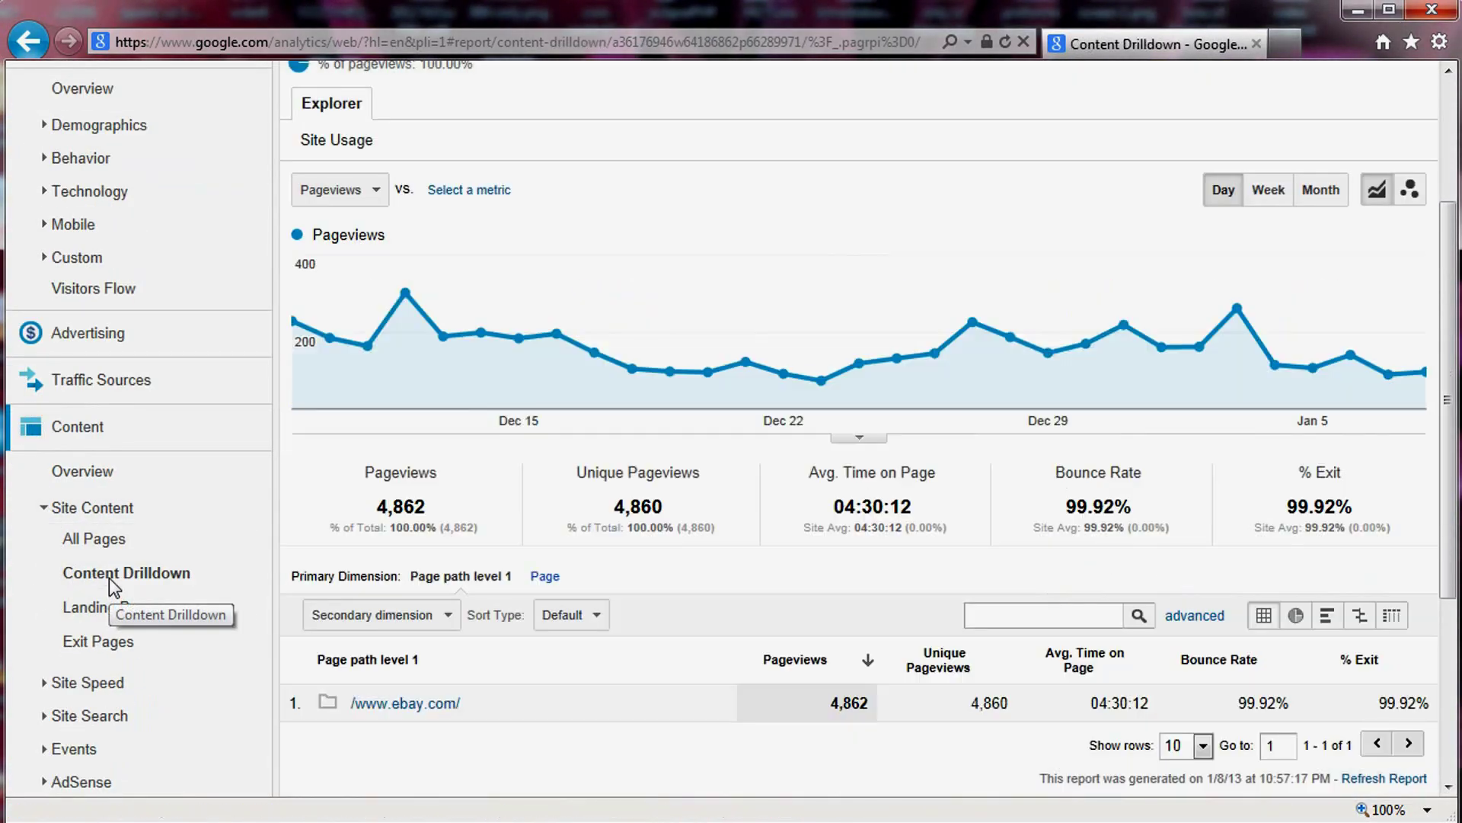
scroll(506, 577, down, 2)
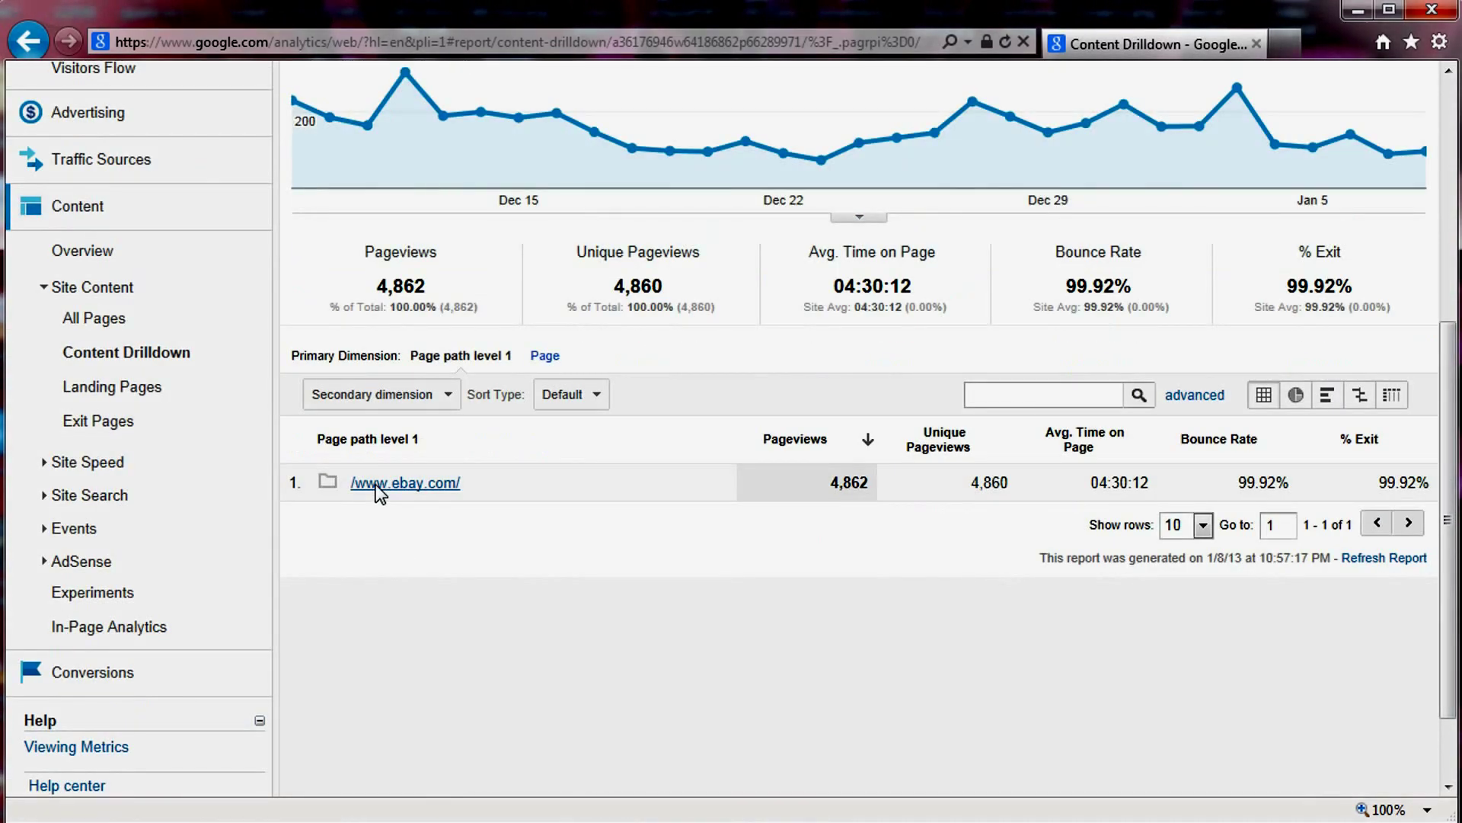
click(375, 488)
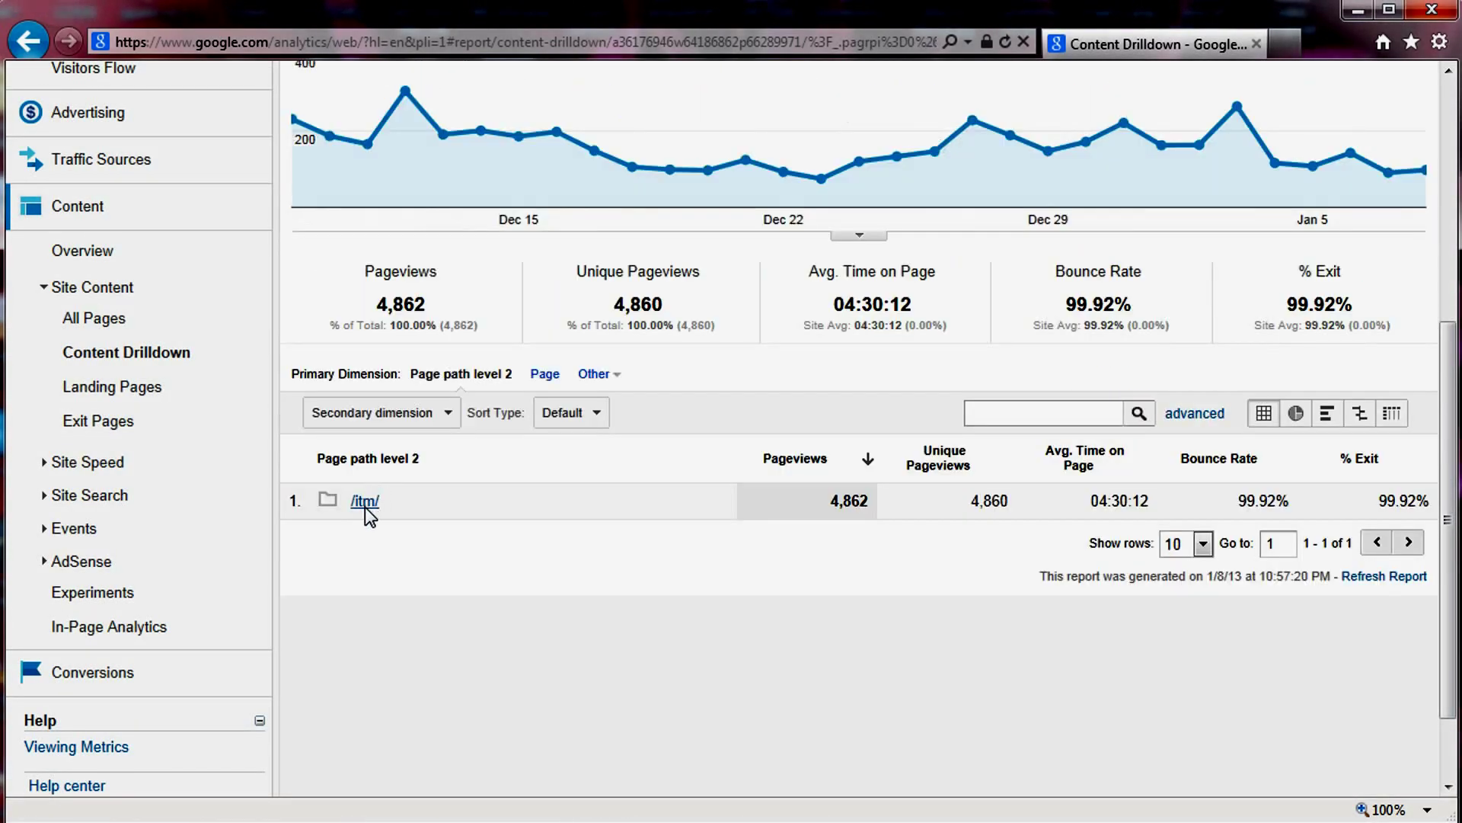
click(365, 504)
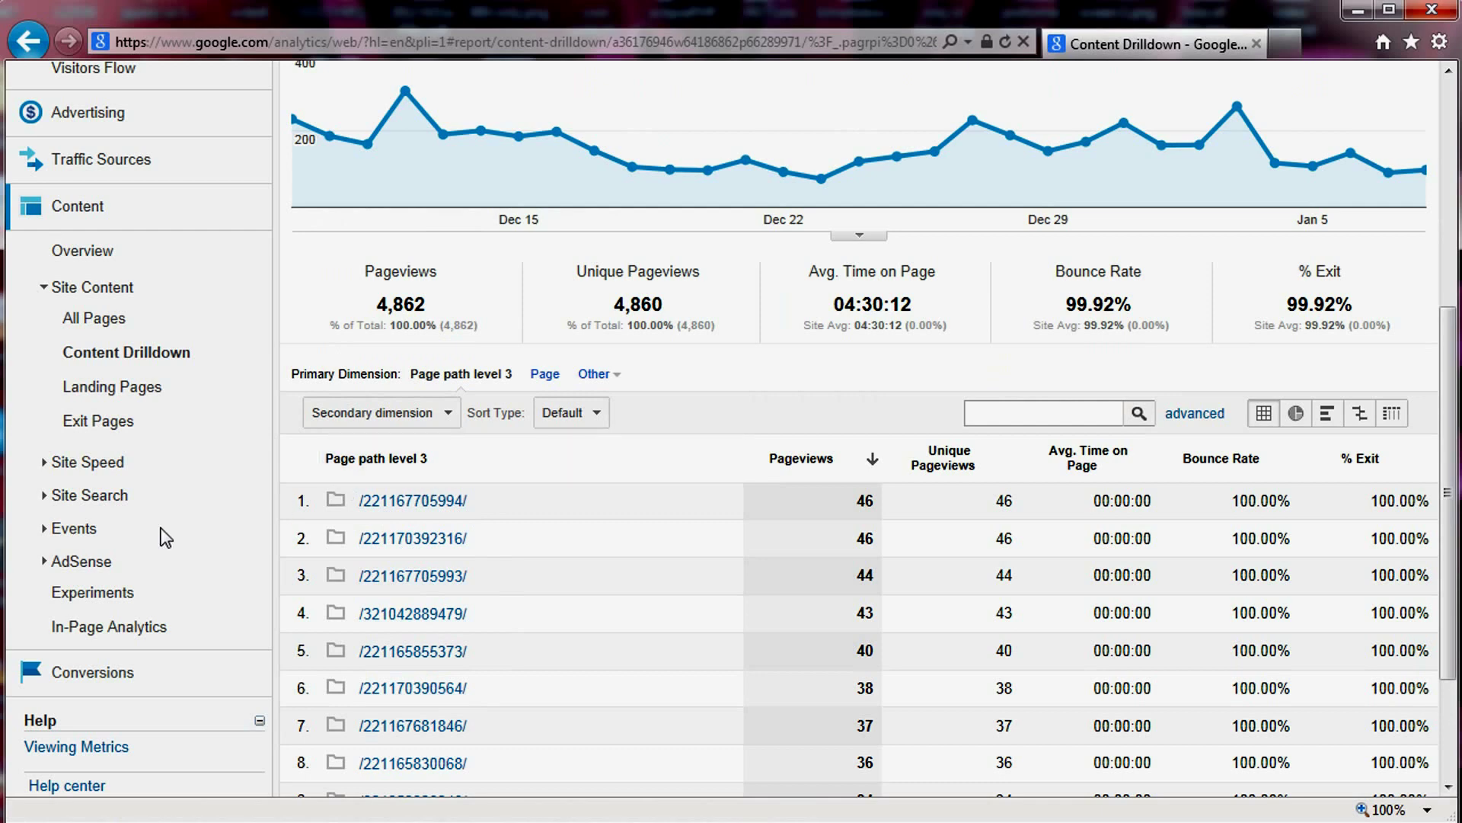
Show Content Overview's top content by event category: eBay Listings with 36 unique events.
click(98, 428)
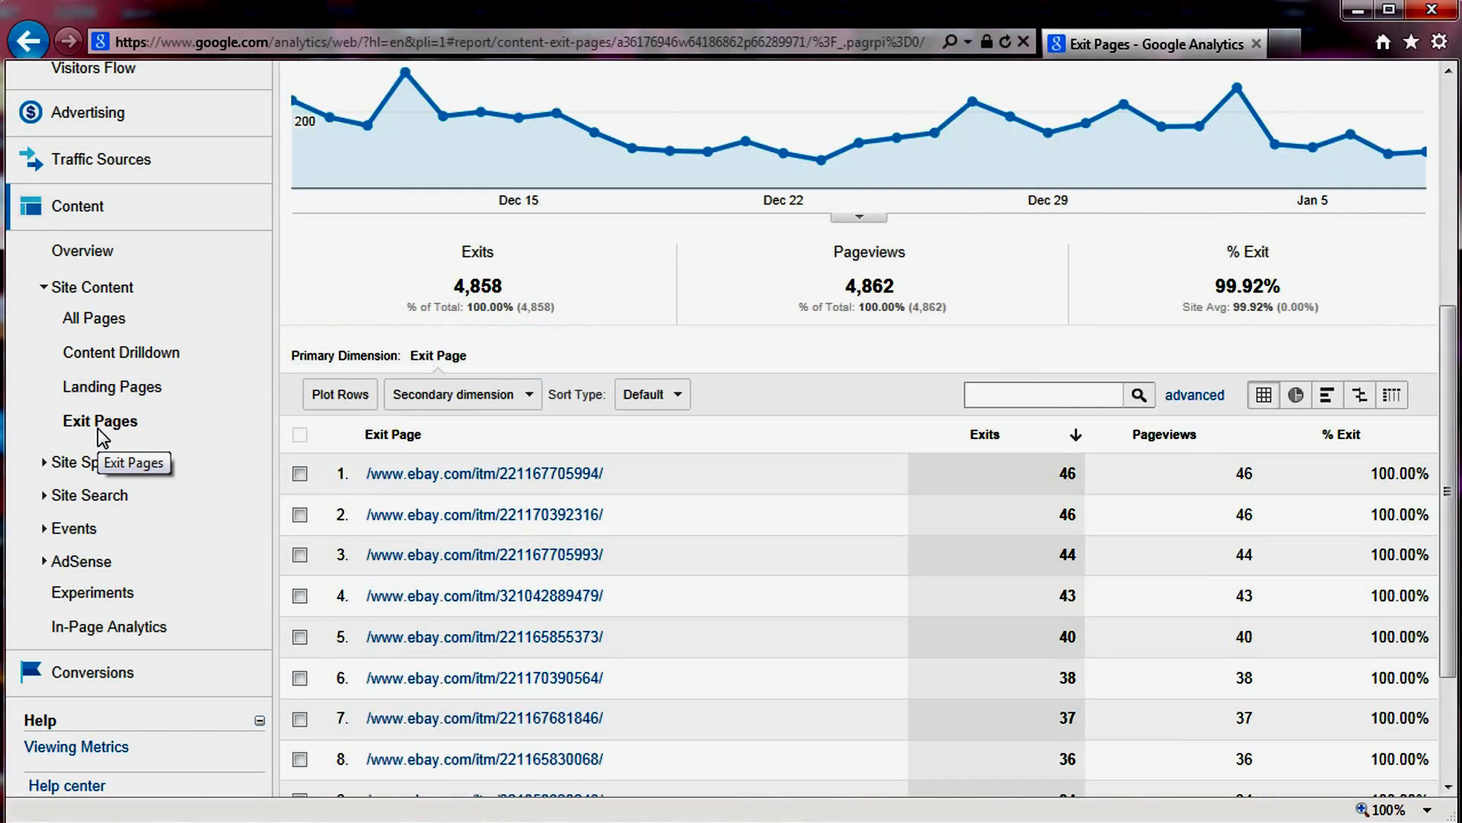
click(80, 259)
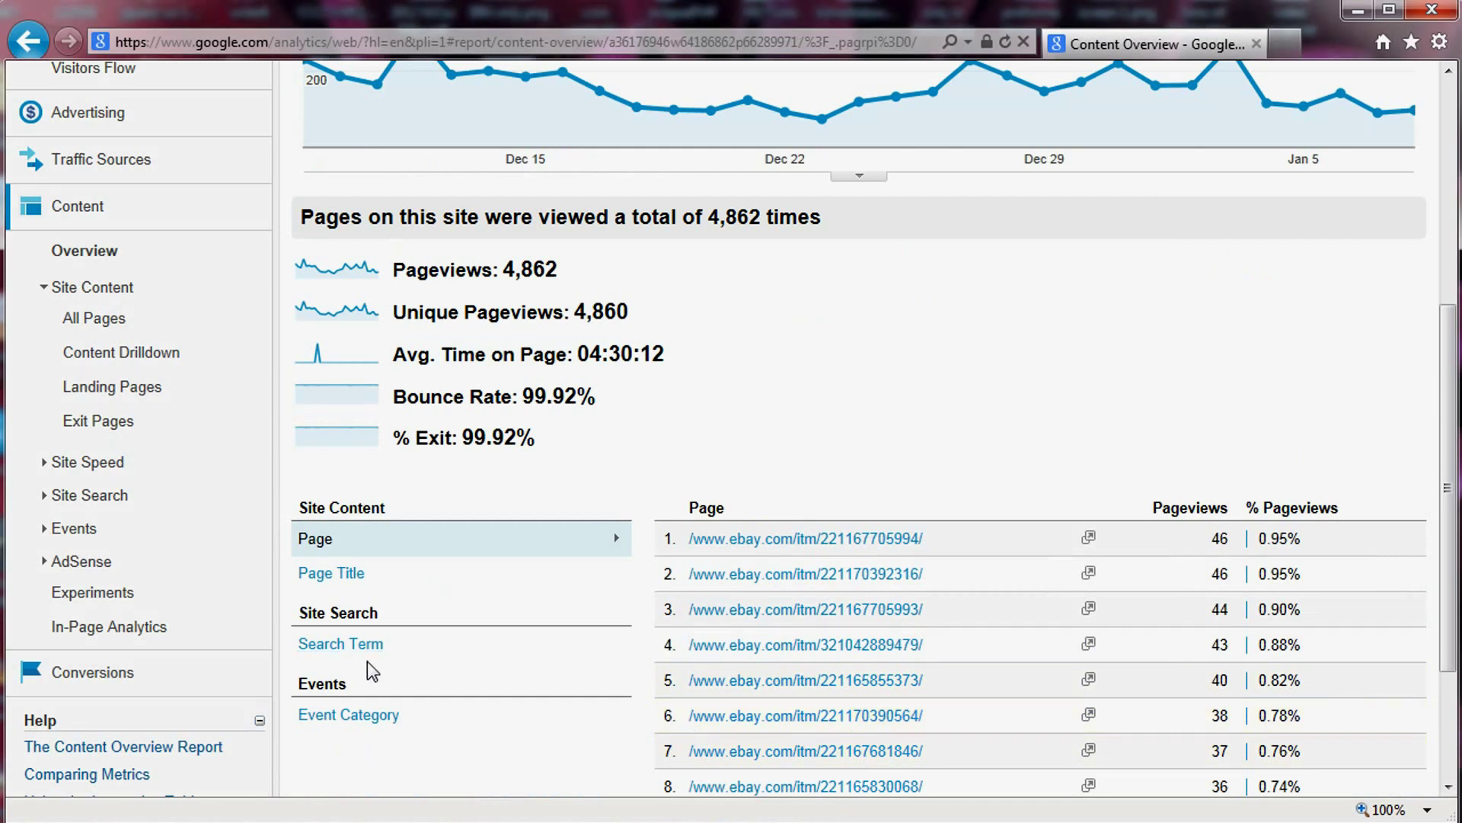
scroll(457, 674, down, 3)
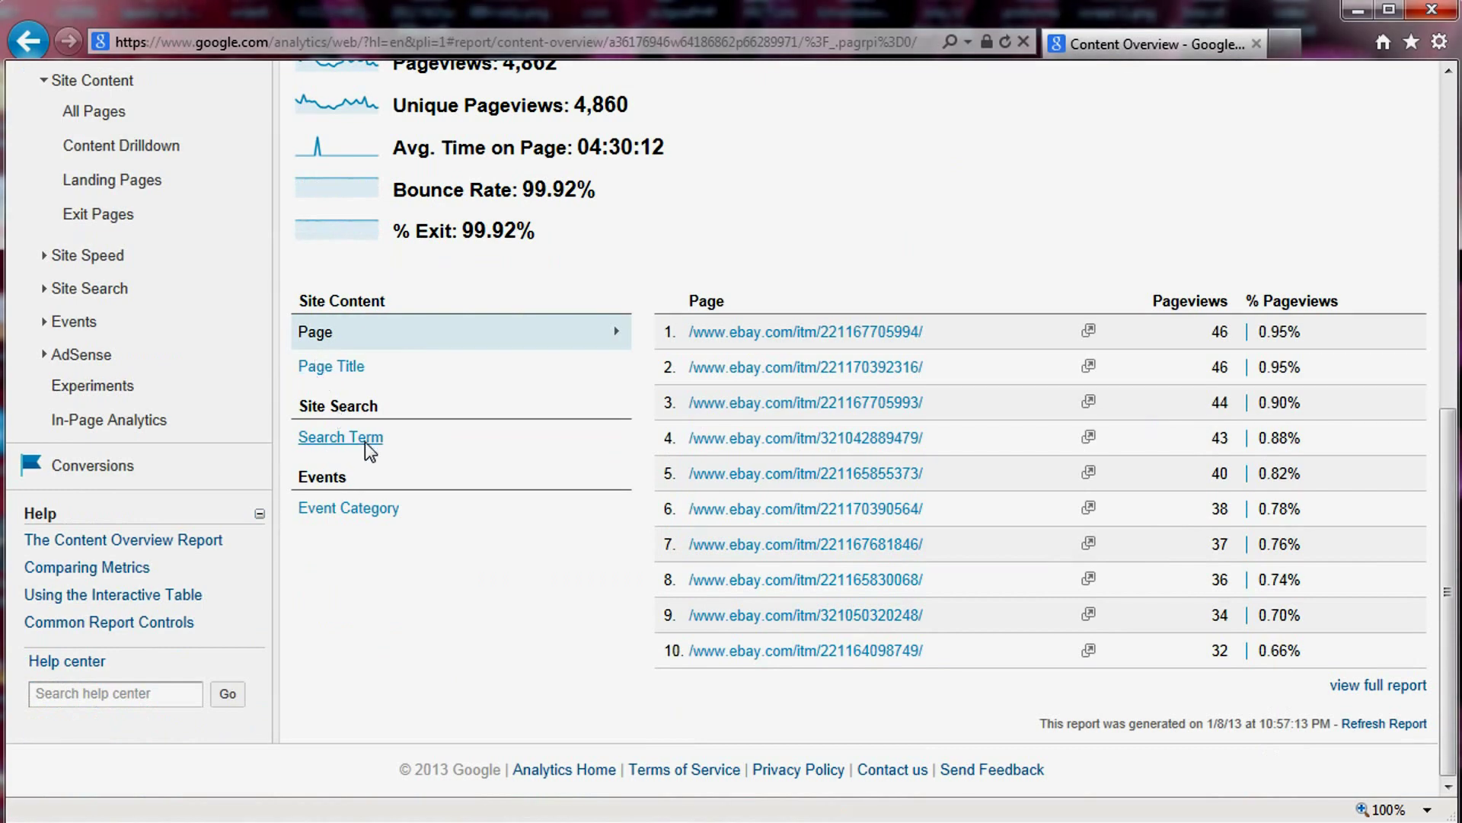
click(364, 438)
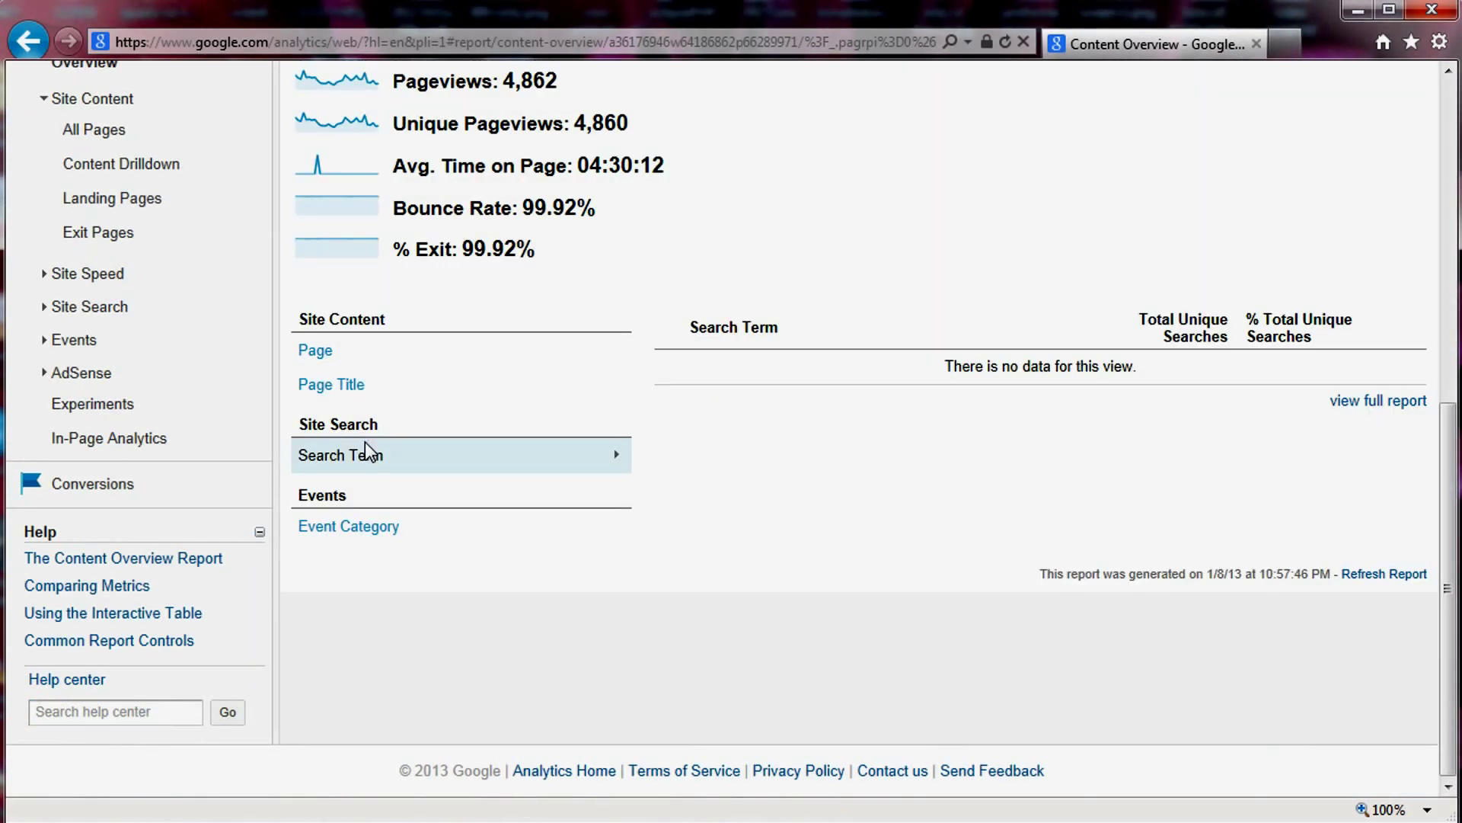
click(341, 530)
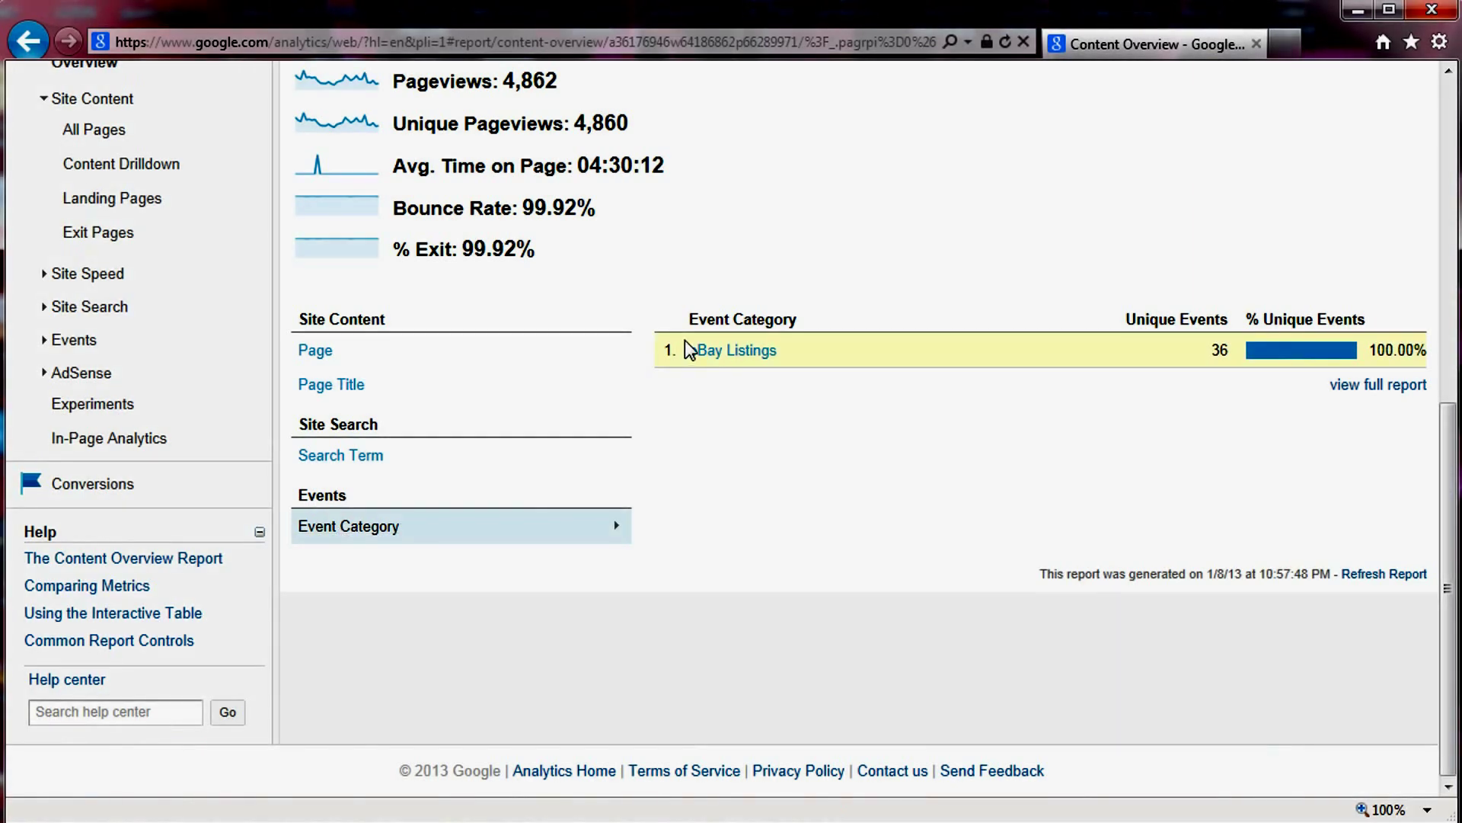
Open the eBay Listings event actions and break Item Sold's 23 events down by label.
click(733, 364)
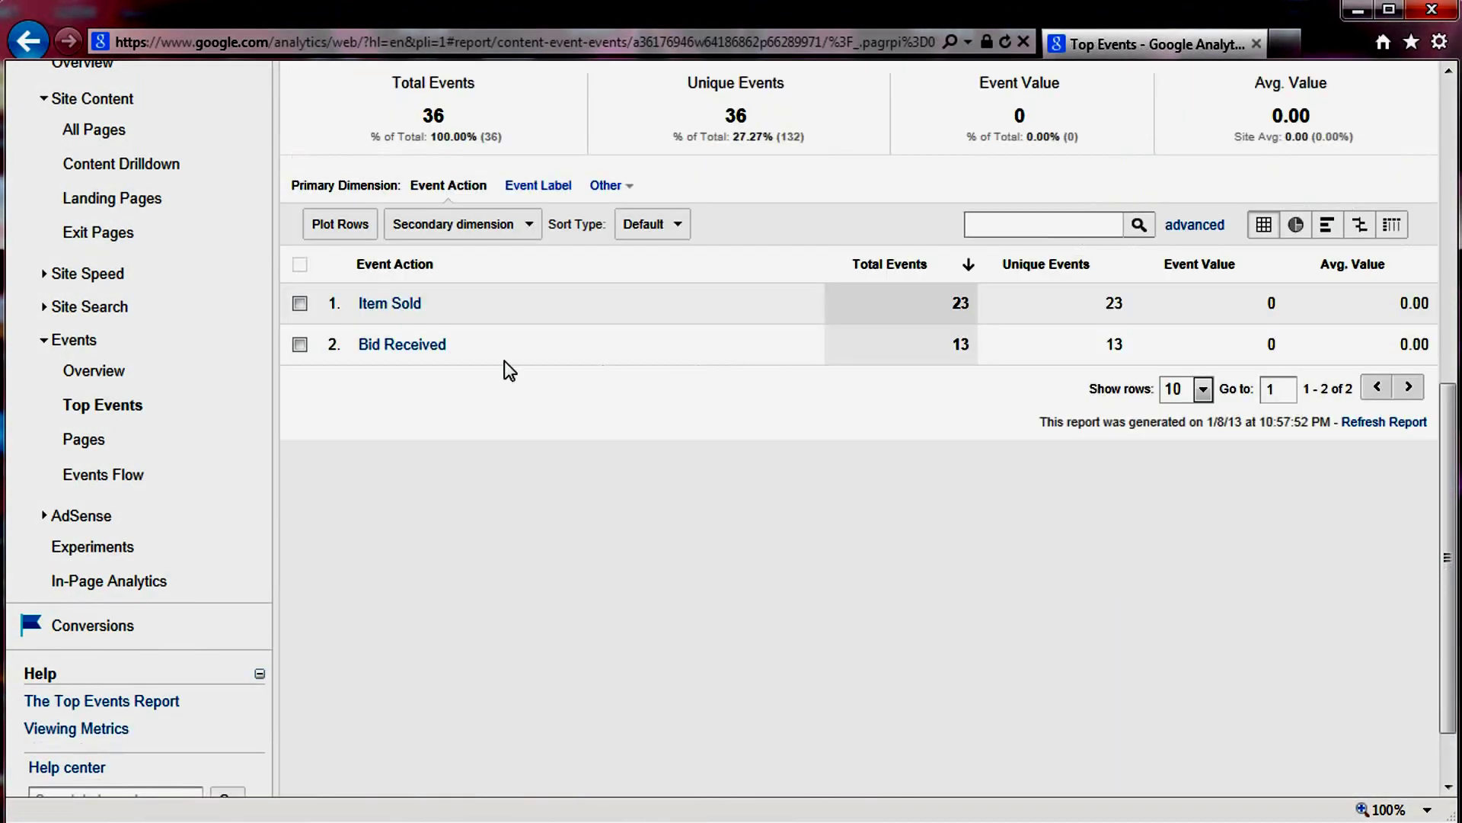
scroll(512, 399, up, 3)
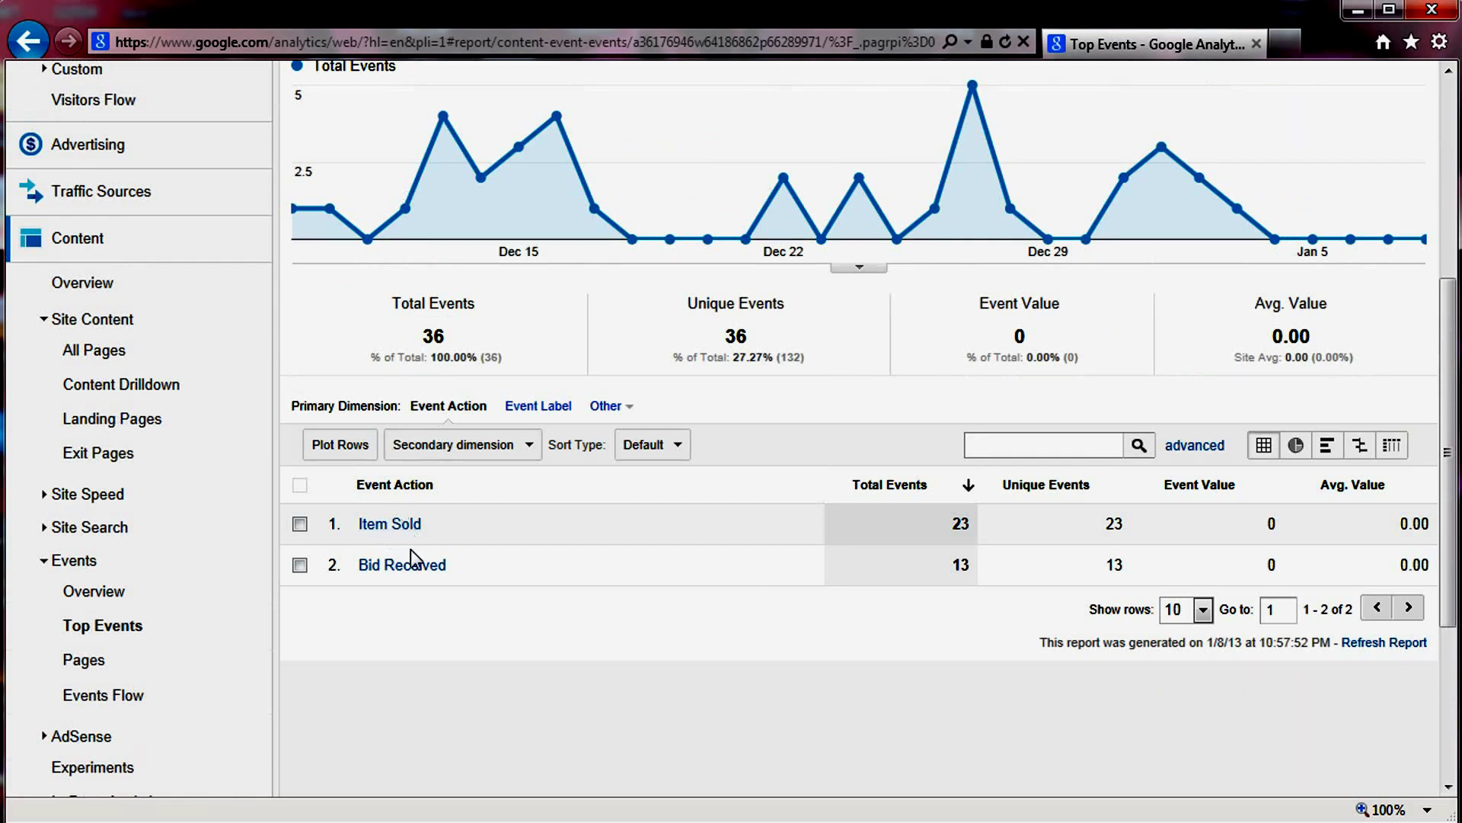
click(390, 525)
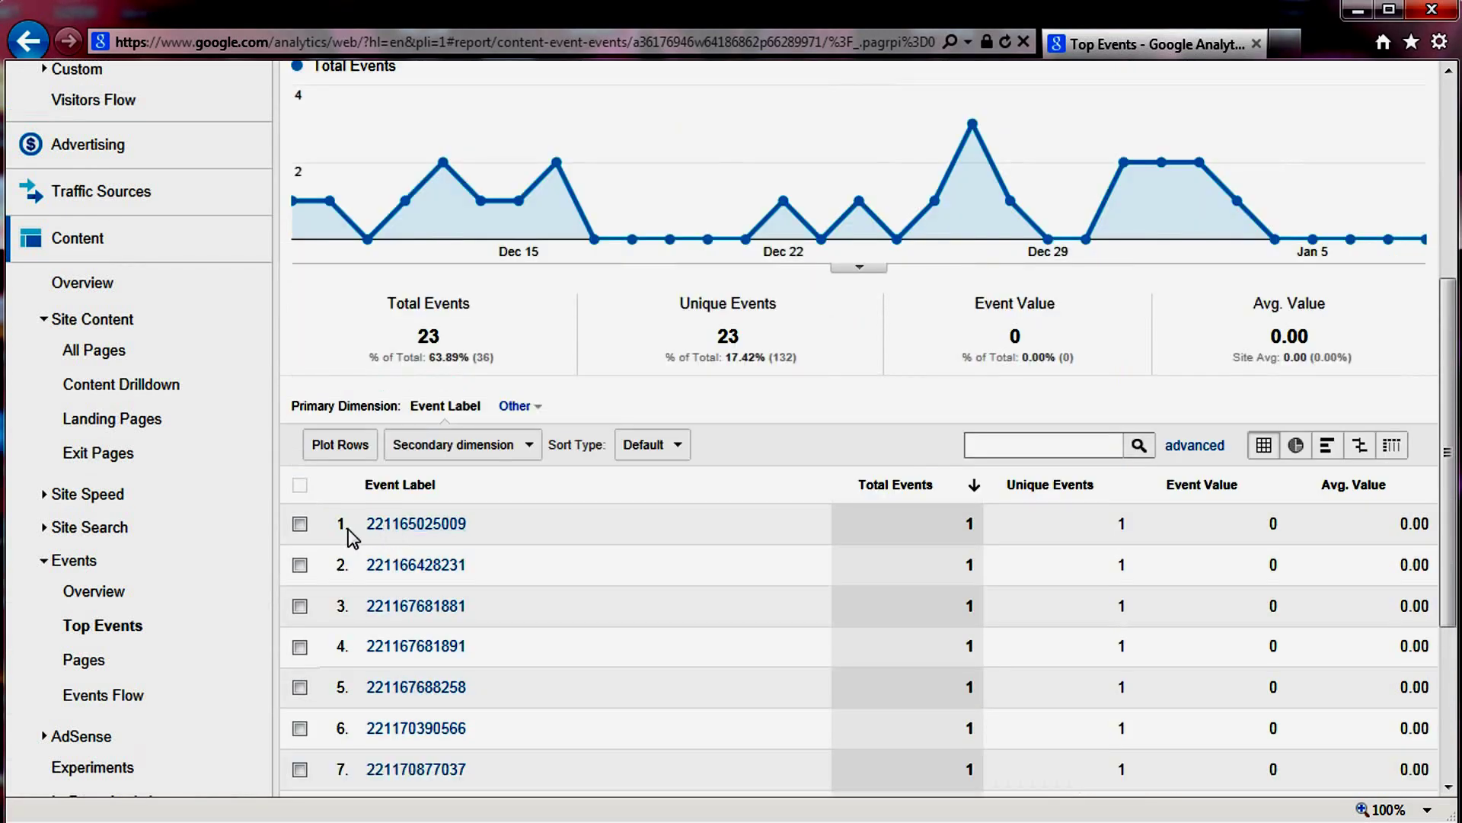
scroll(439, 520, down, 3)
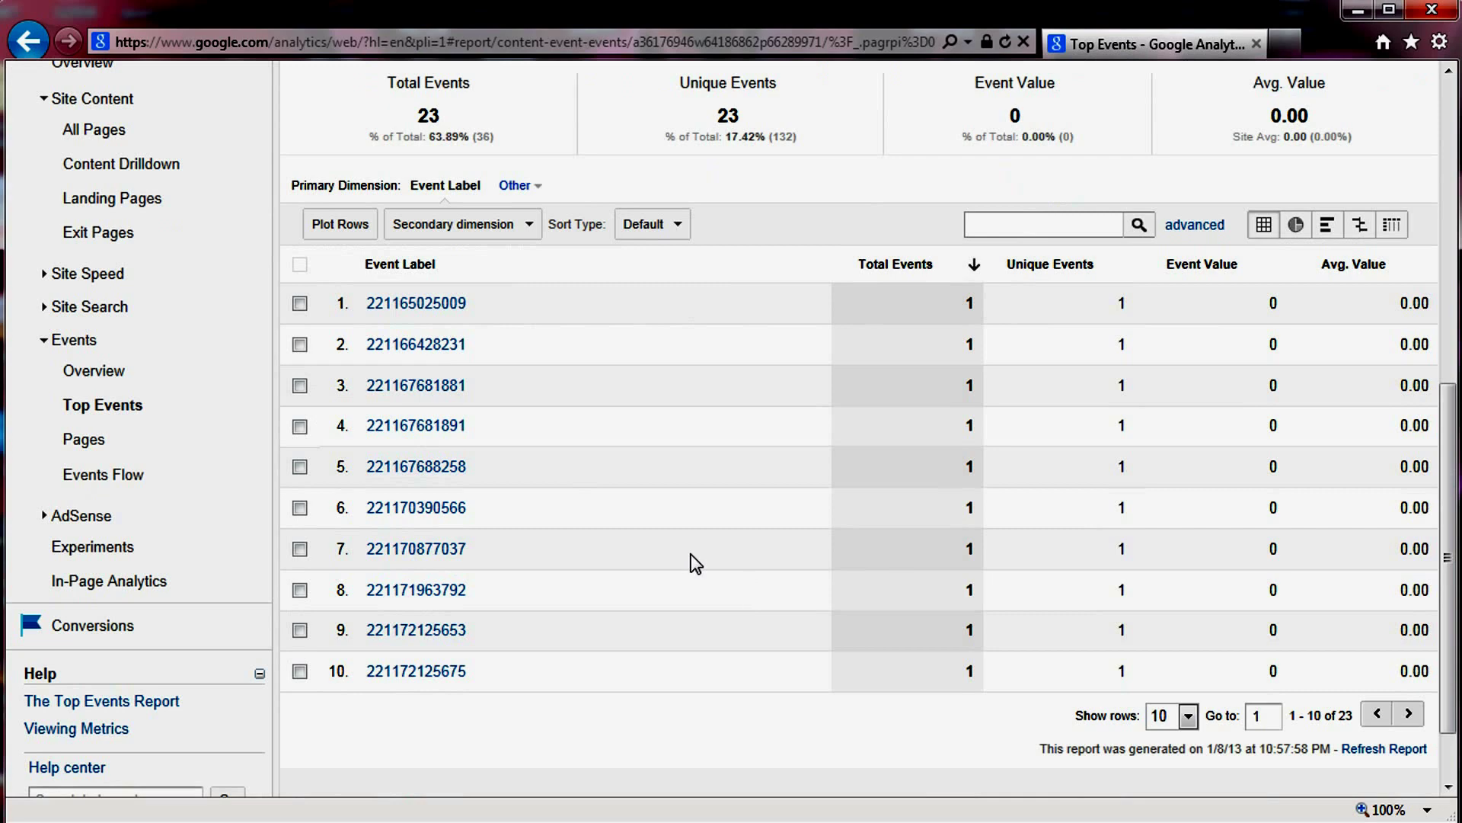
scroll(684, 554, up, 4)
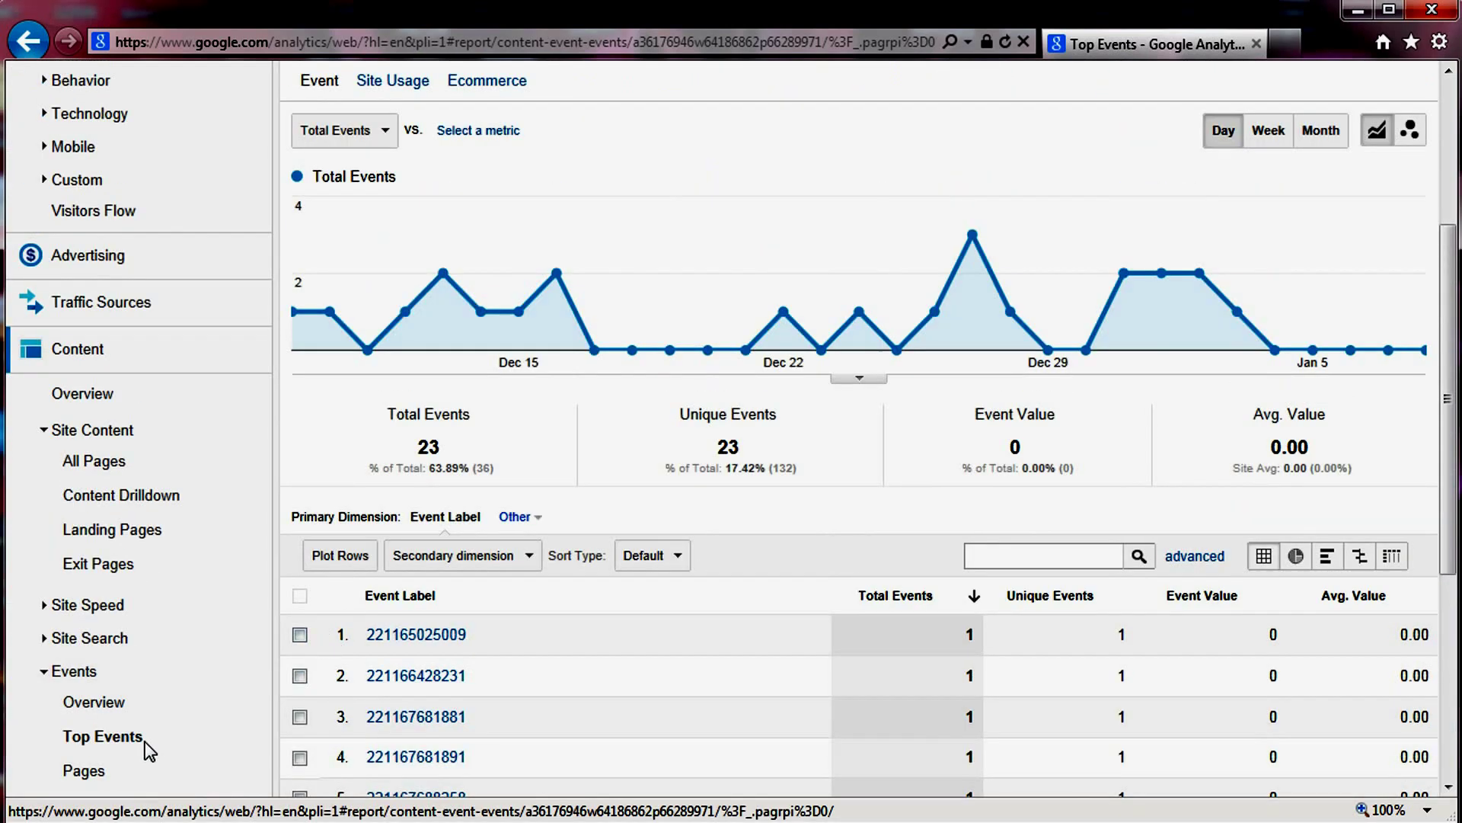
Open Events Overview (36 events) and switch Top Events through action, category, then label.
click(90, 701)
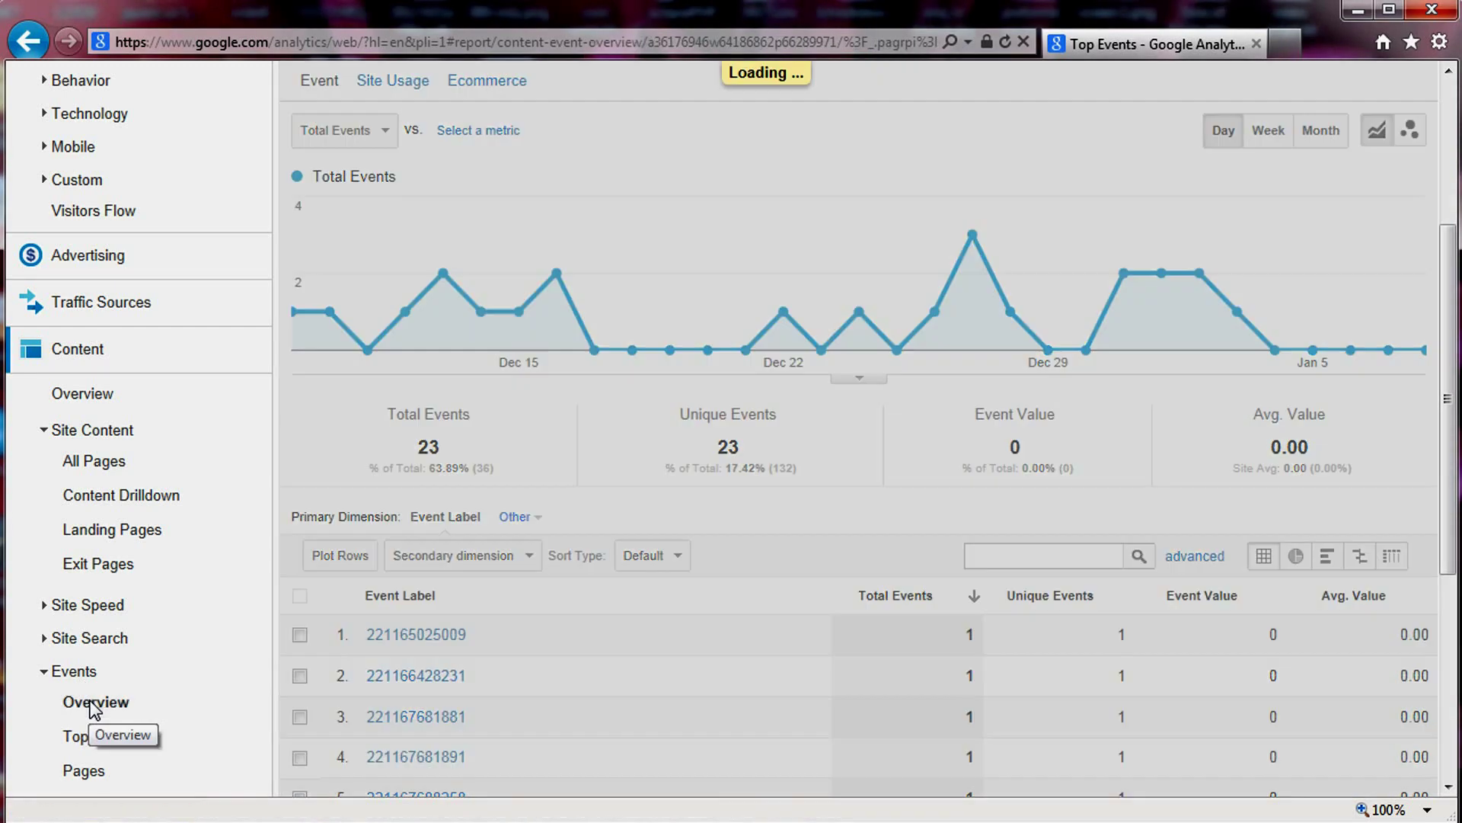
scroll(801, 617, down, 3)
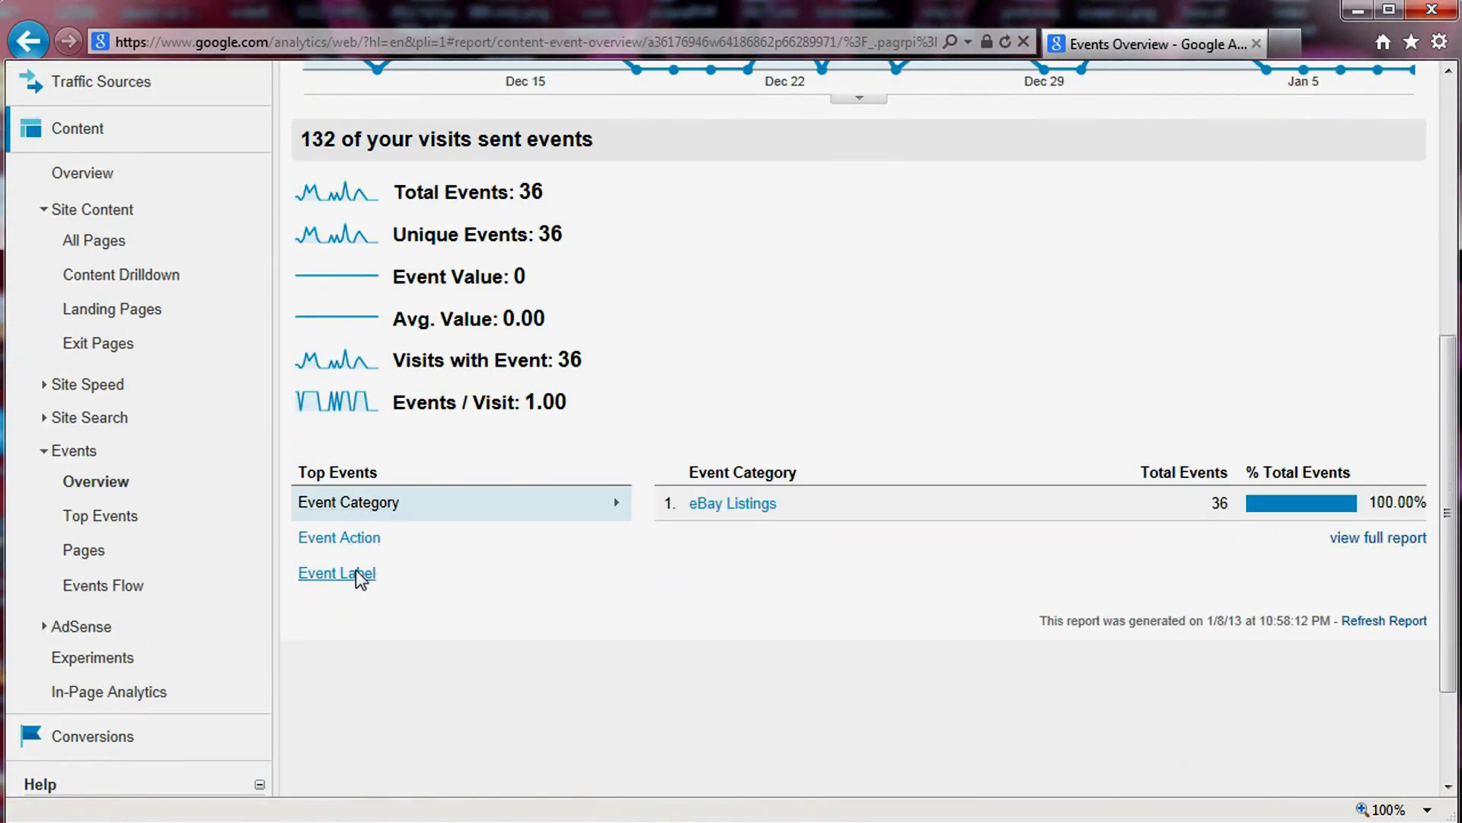
click(350, 542)
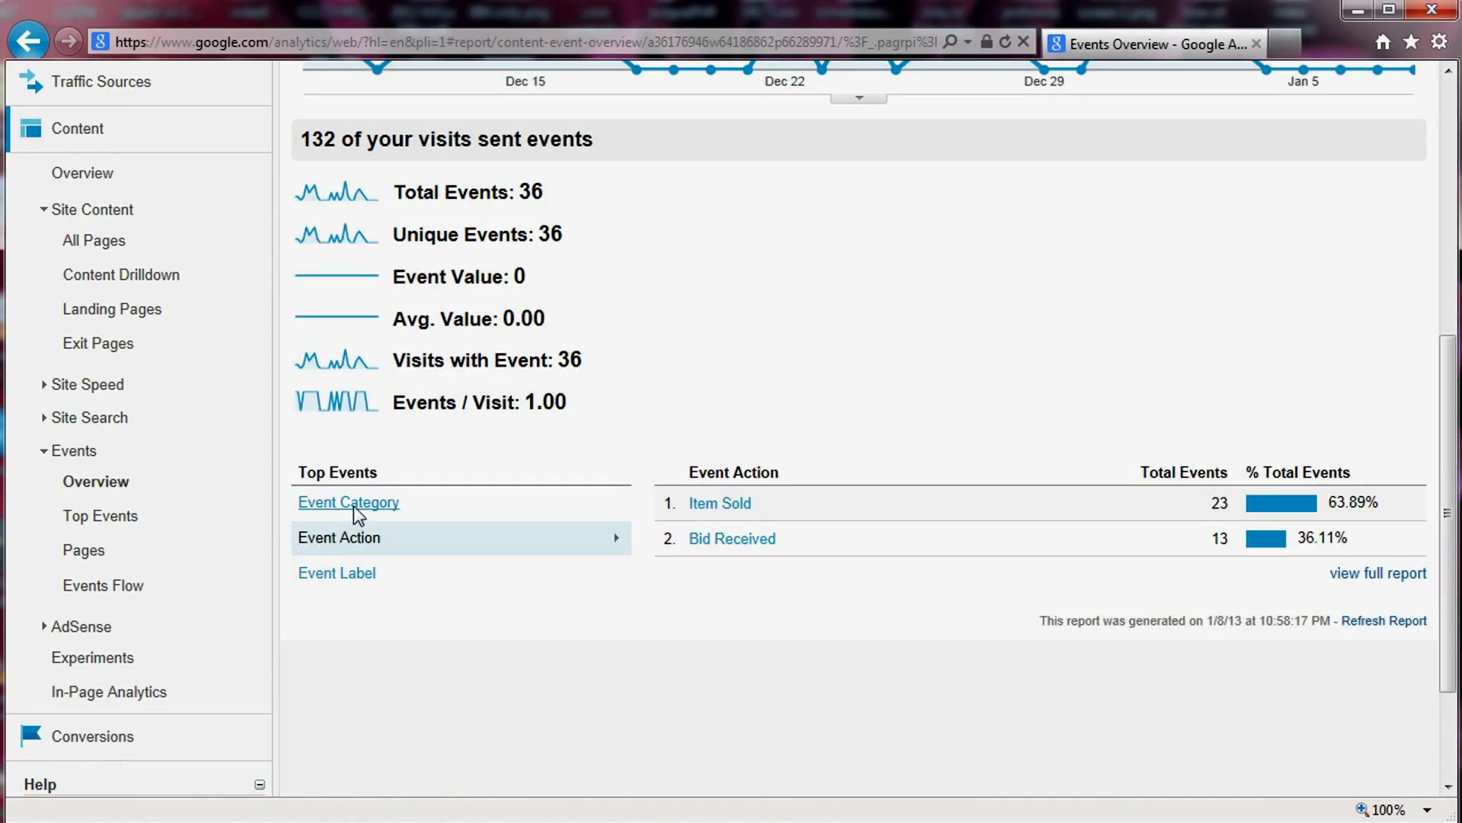
click(353, 506)
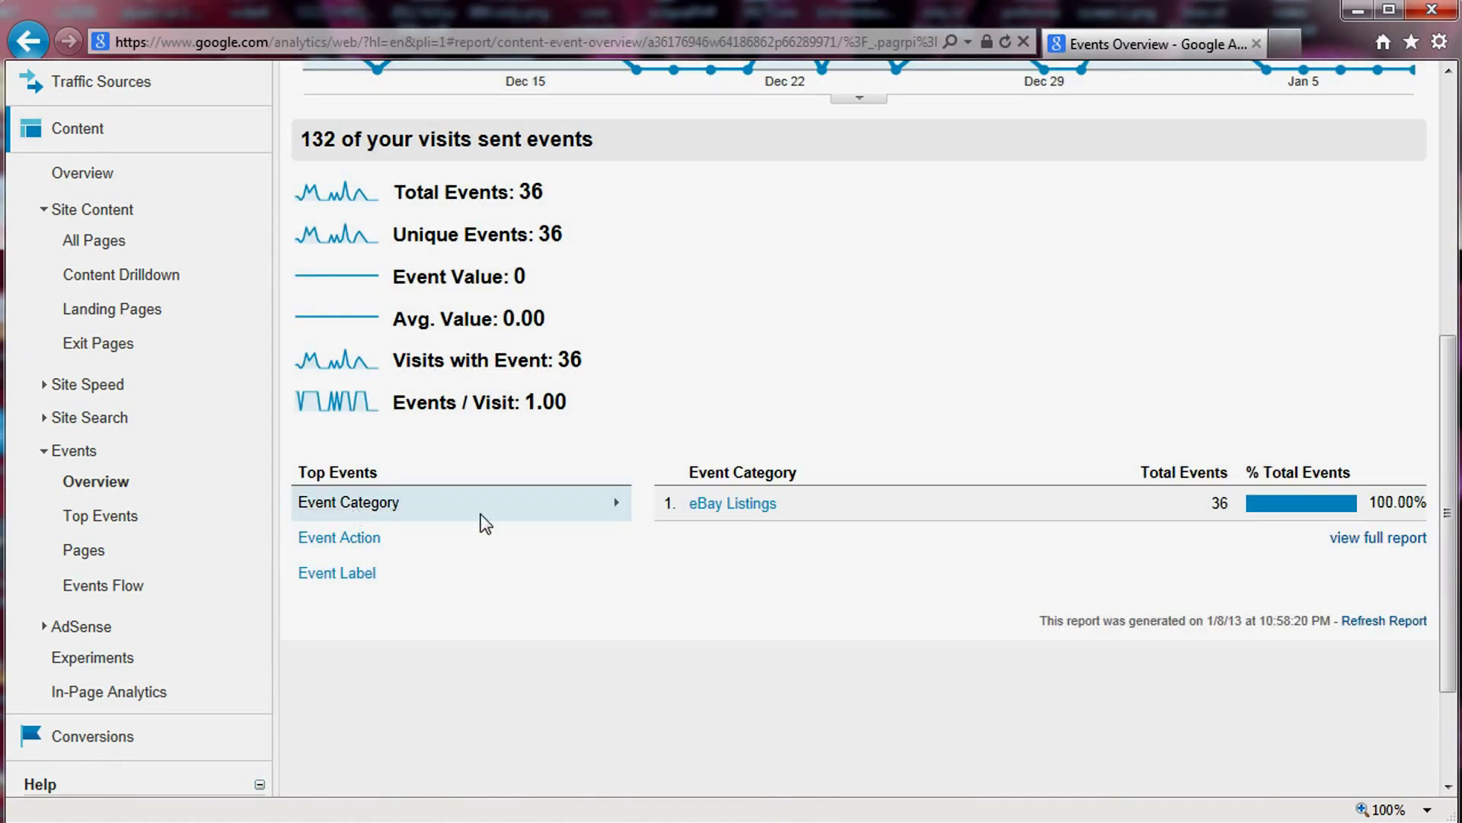
click(352, 537)
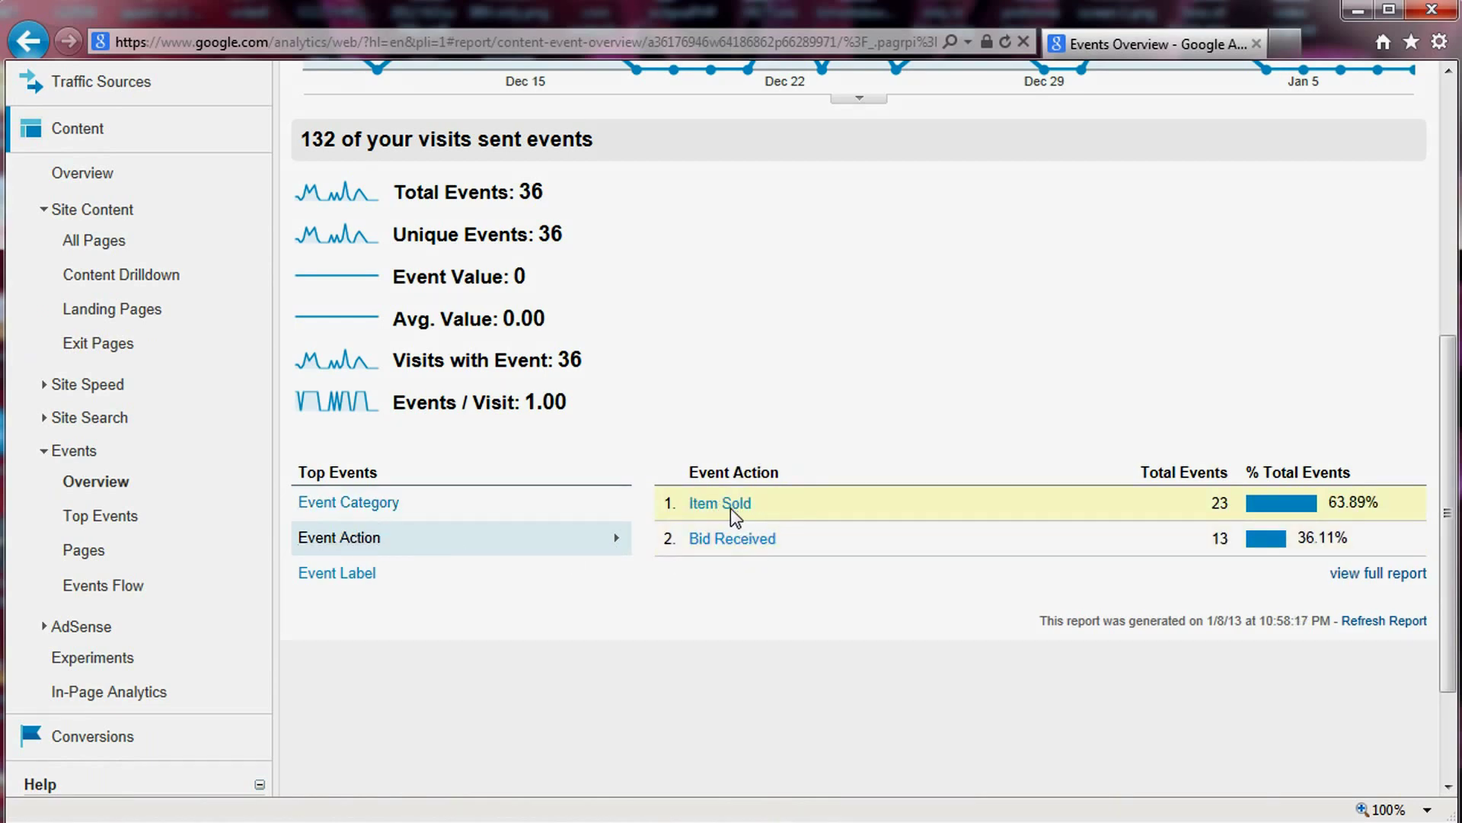
click(358, 575)
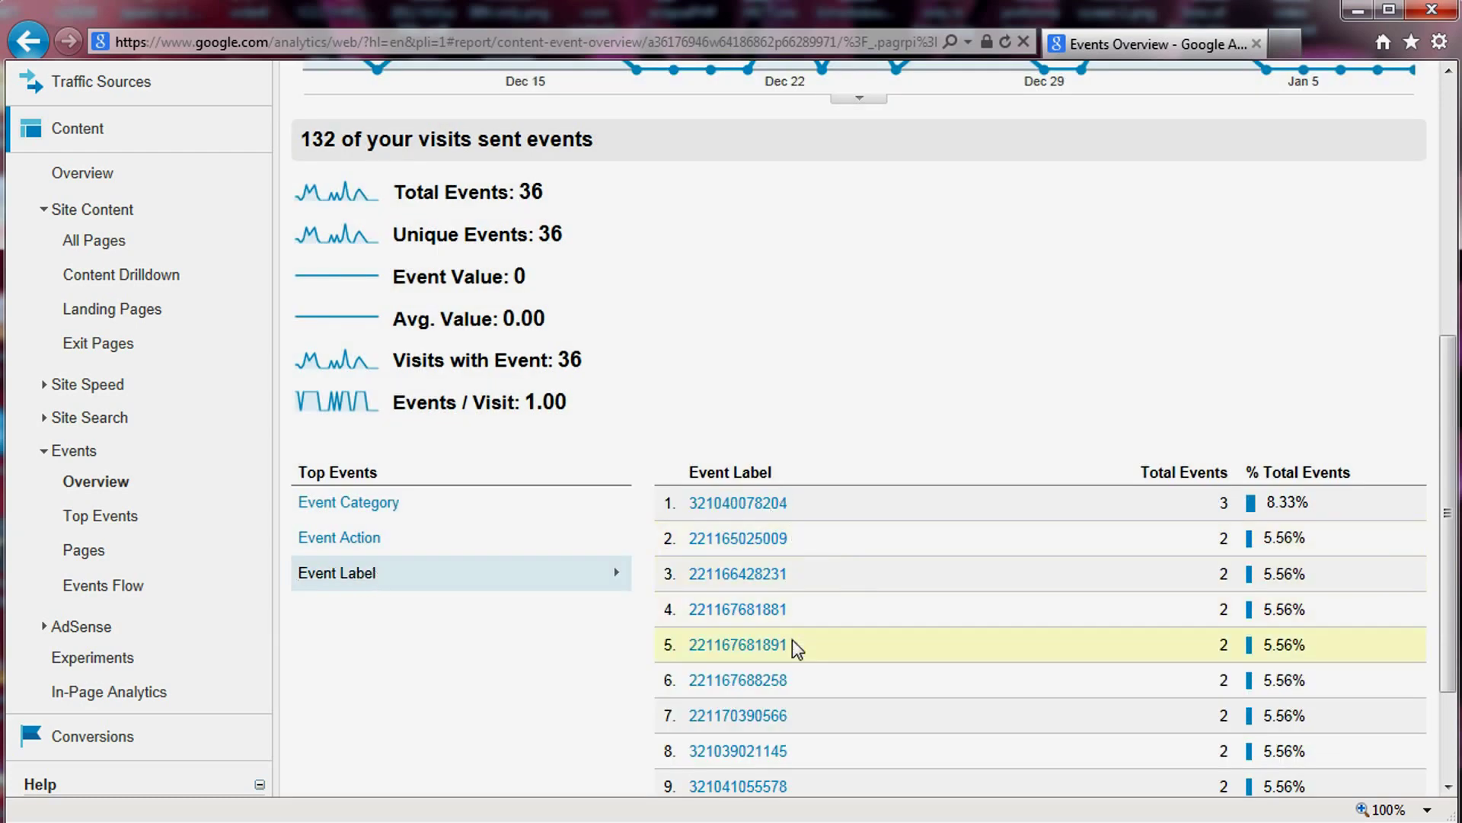
click(733, 609)
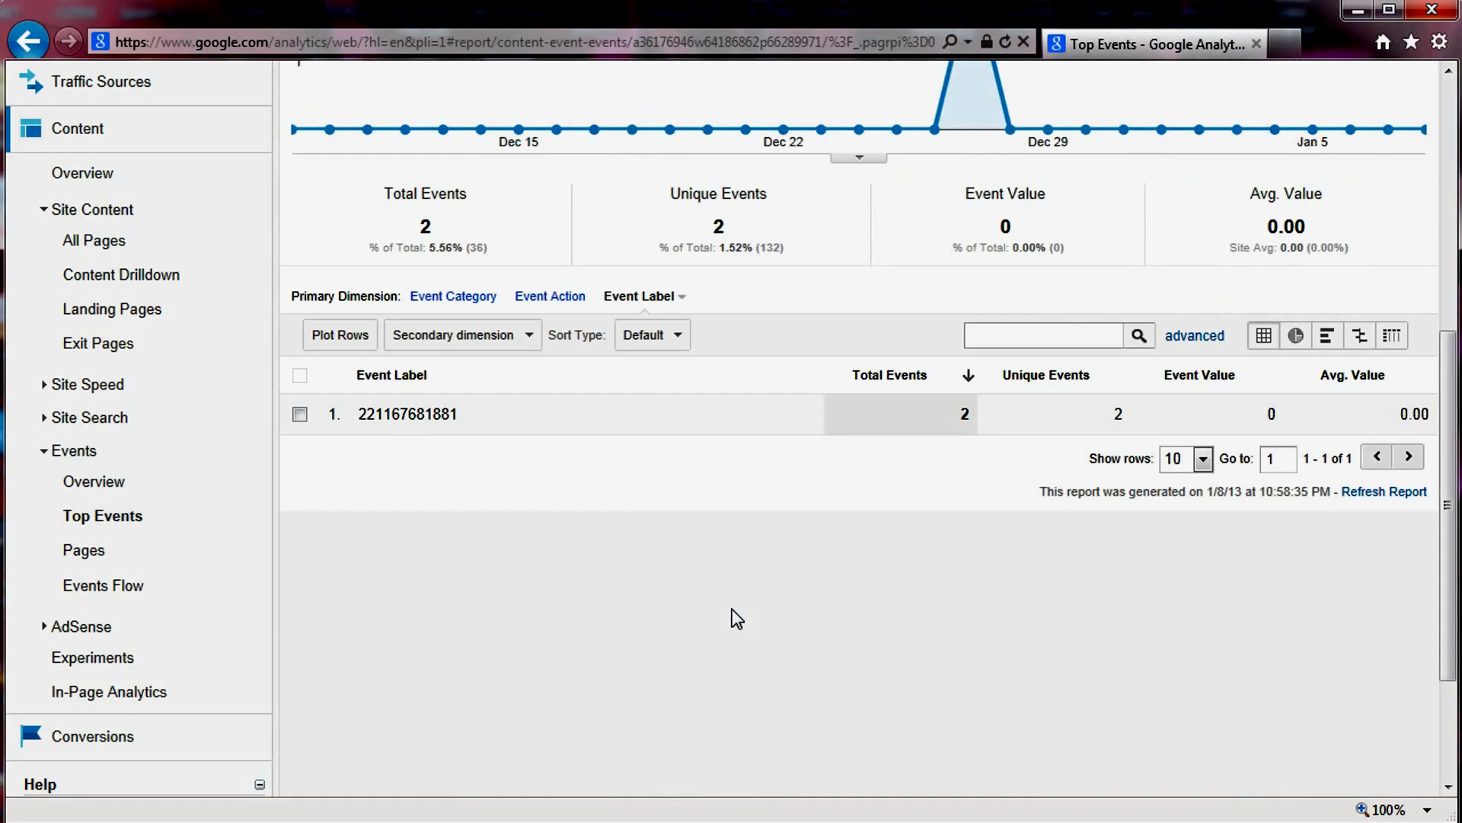
scroll(733, 610, up, 5)
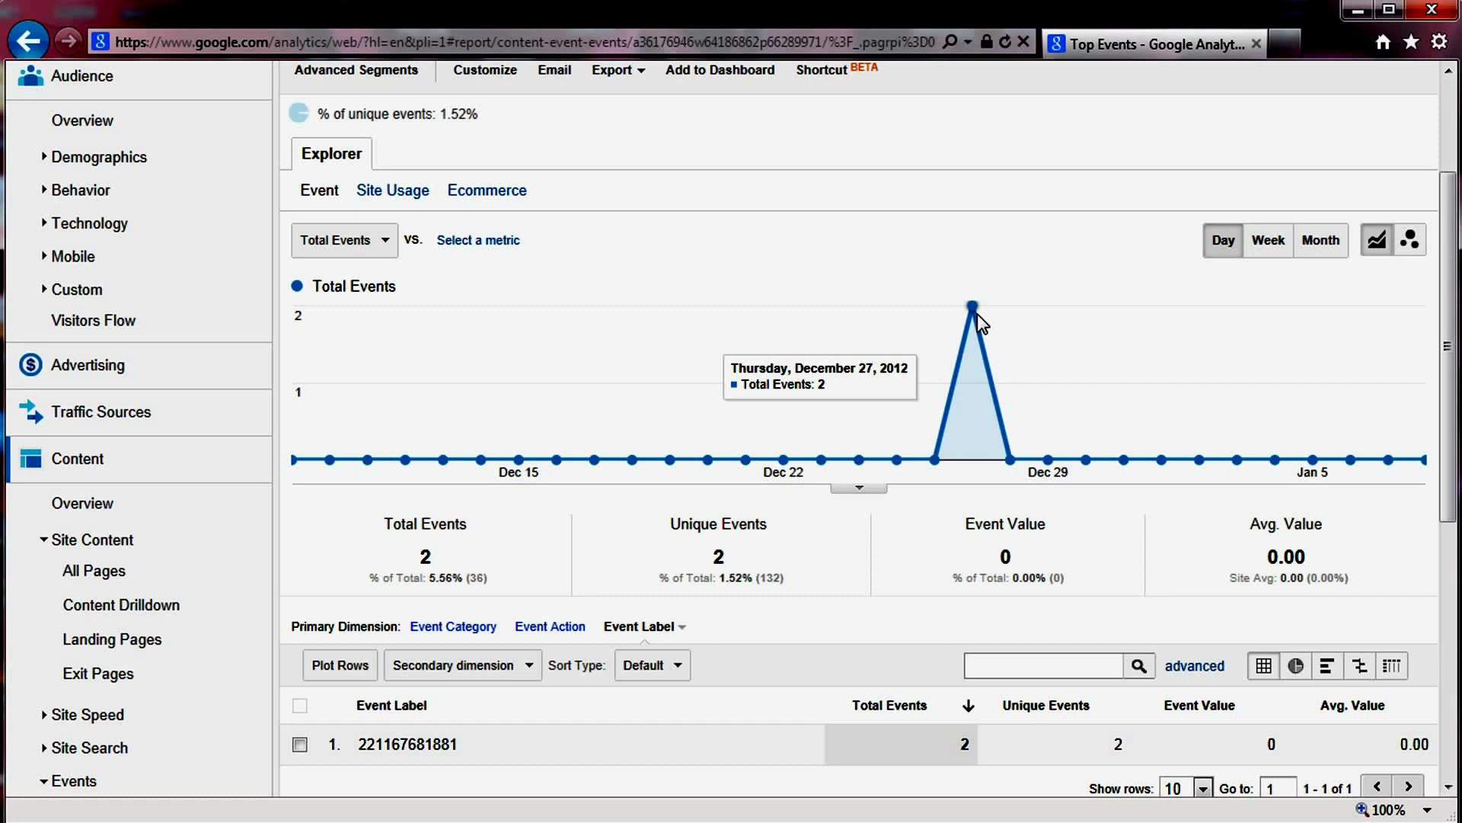
scroll(598, 665, down, 4)
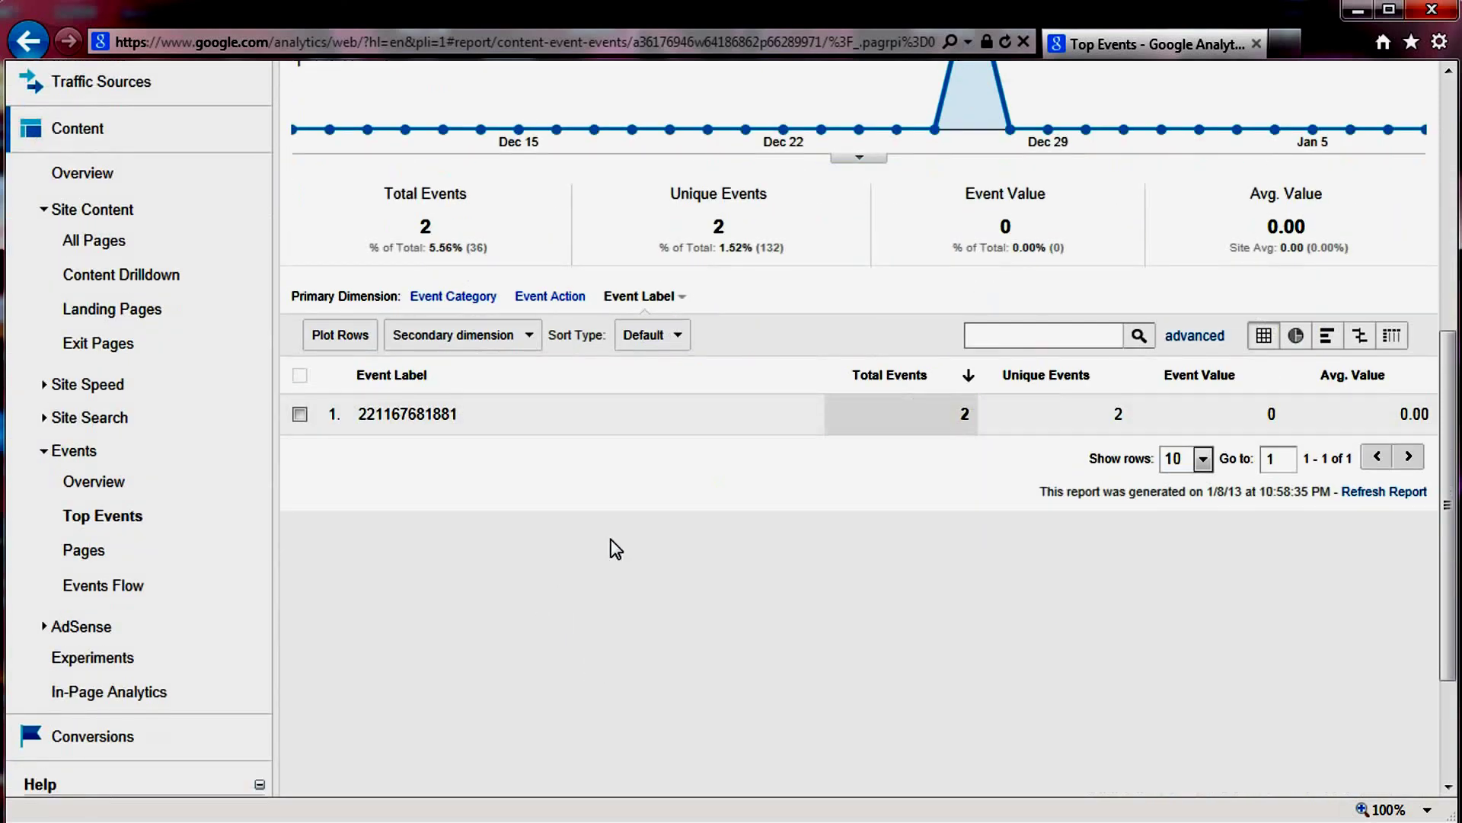
click(502, 342)
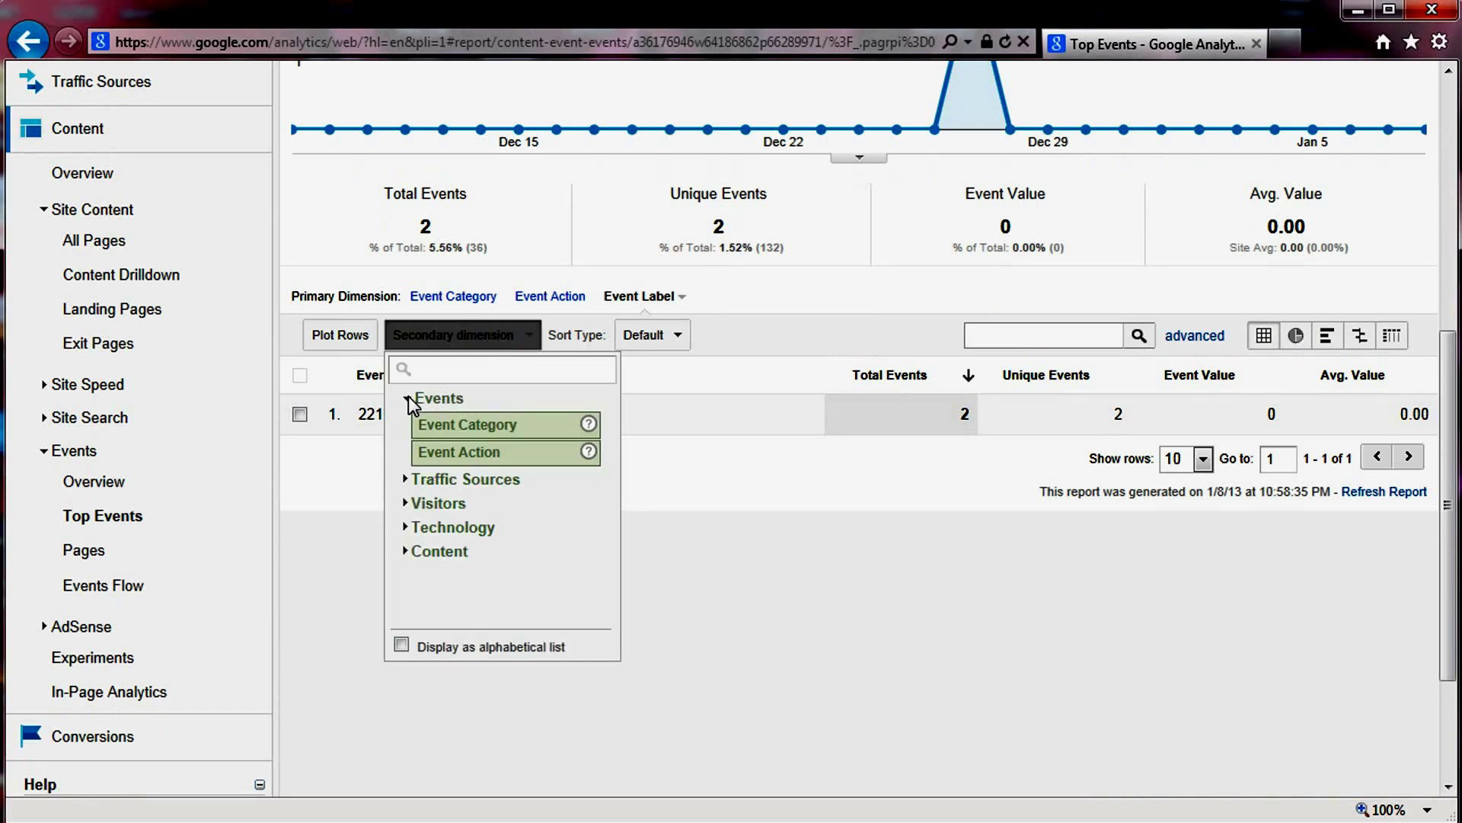
click(437, 451)
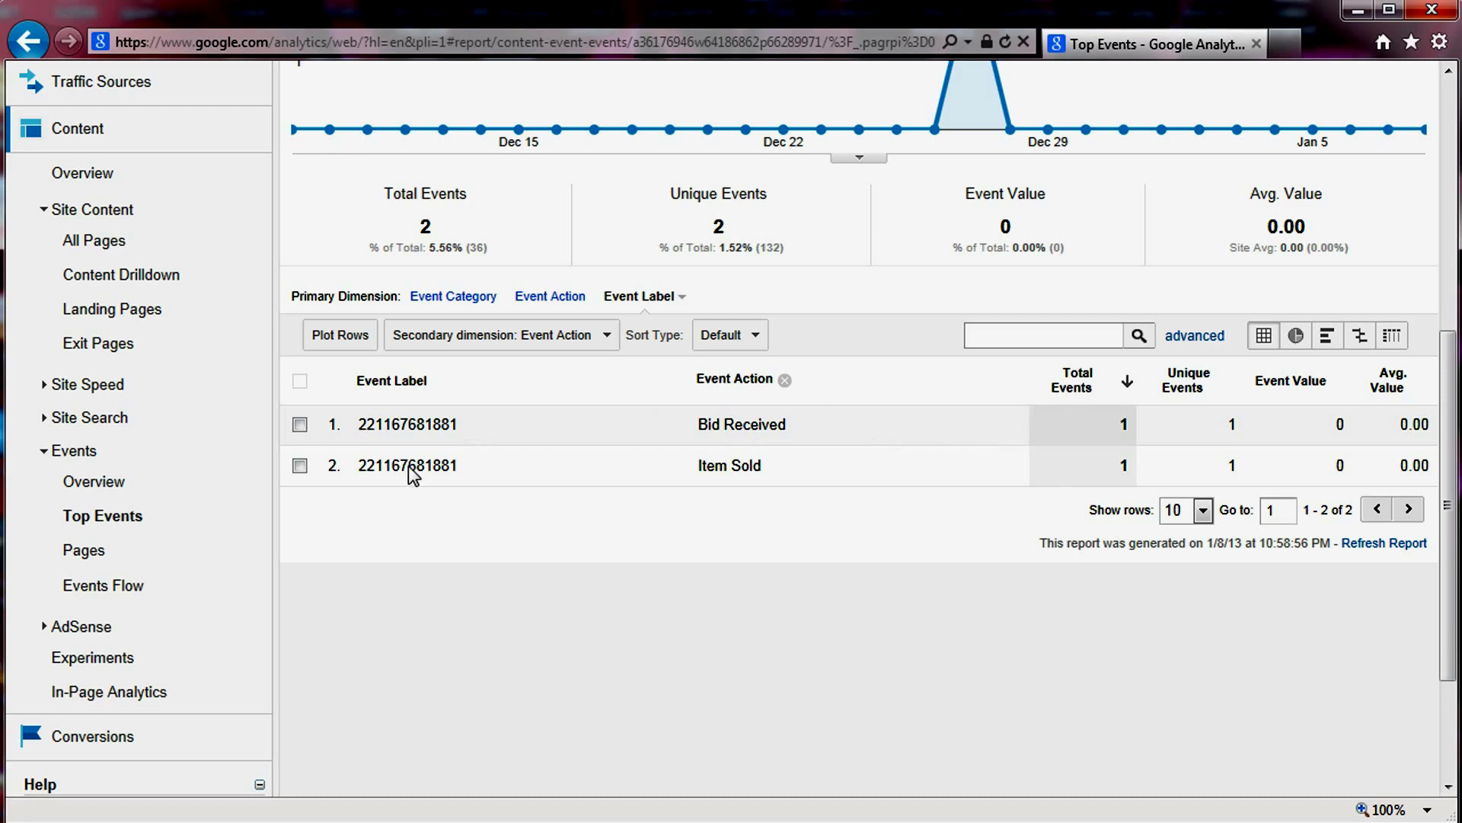
click(91, 487)
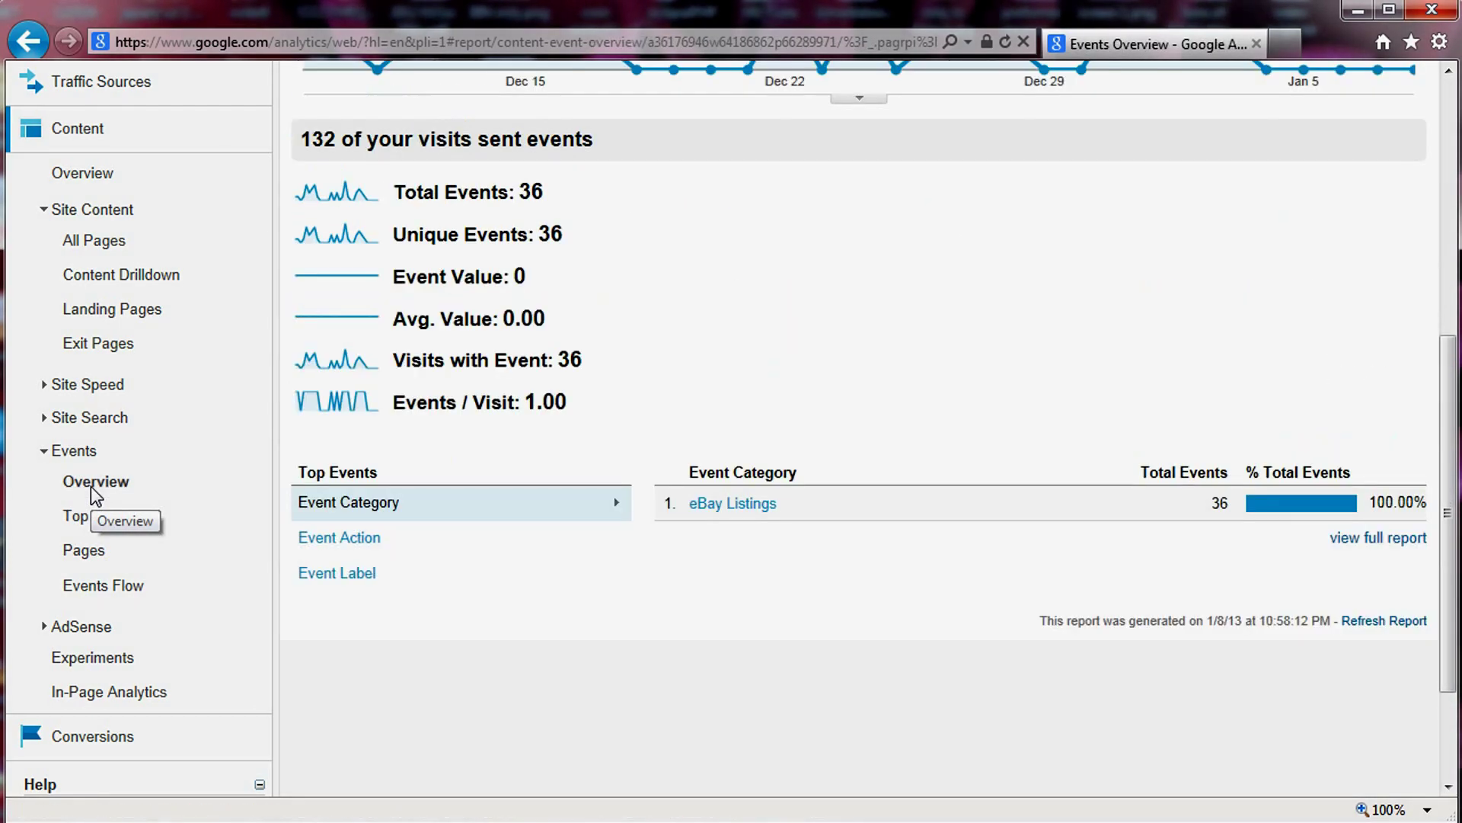
click(358, 579)
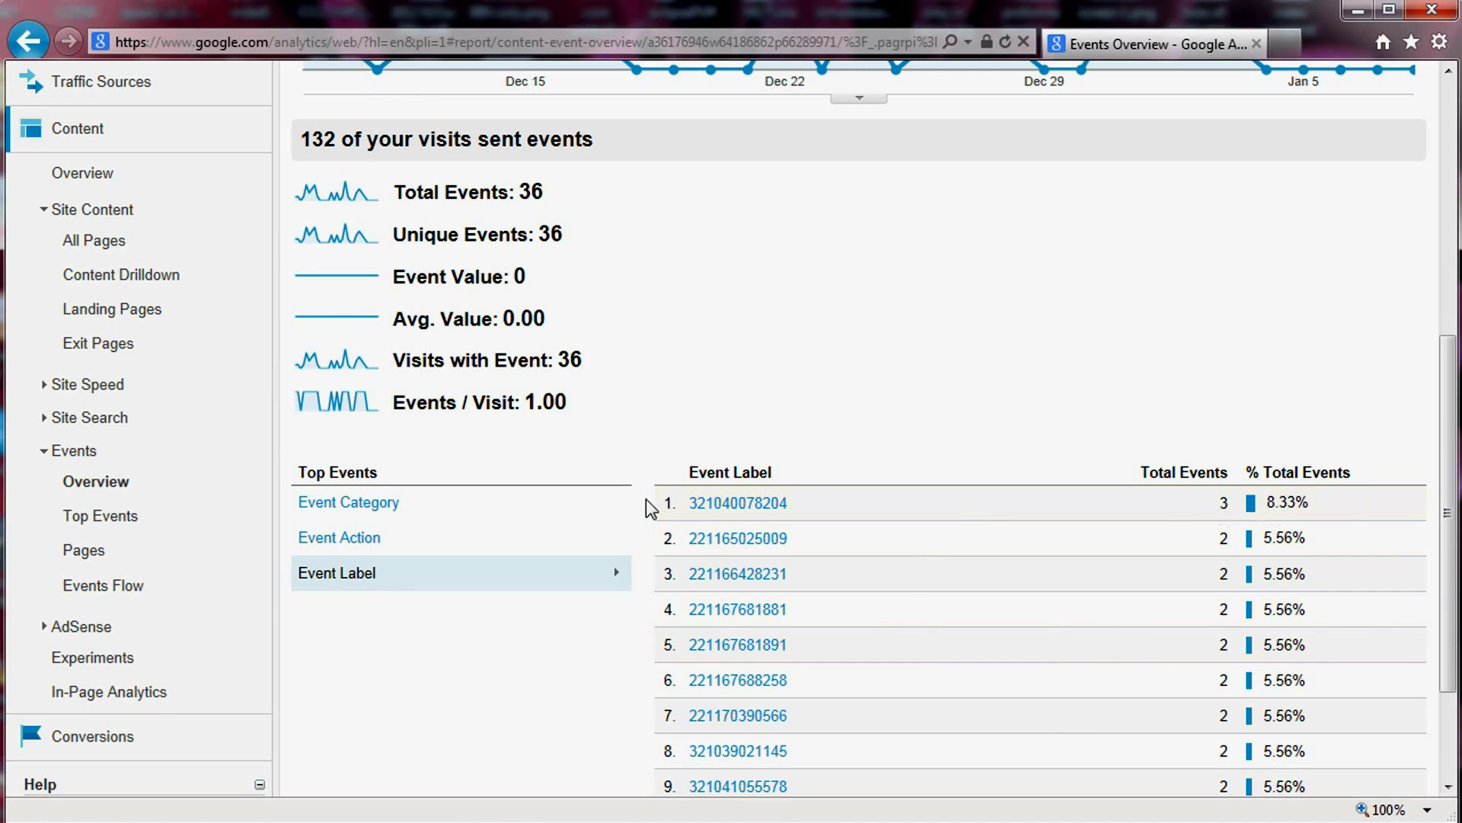
click(724, 505)
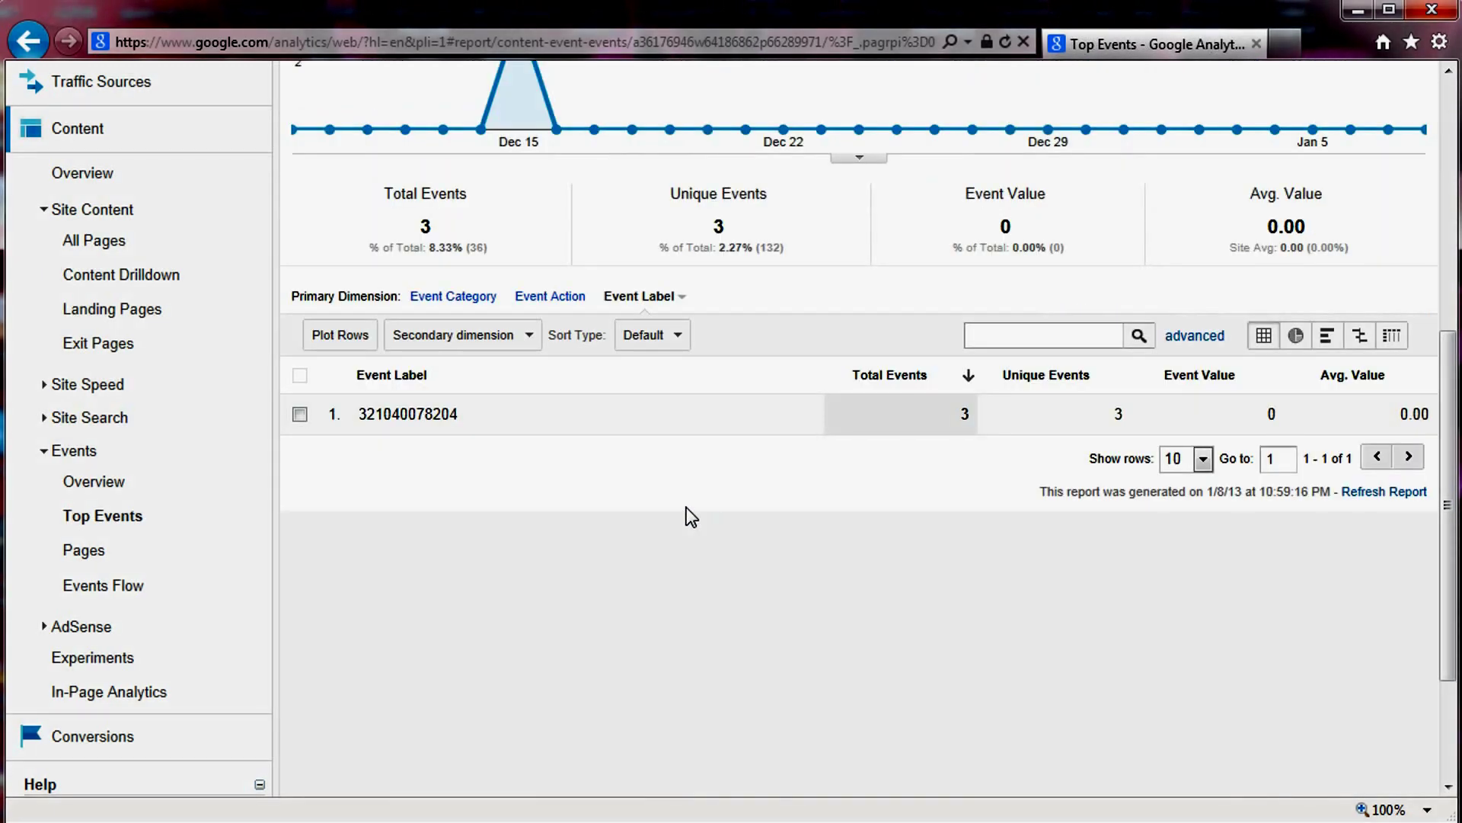
Add Event Action as secondary dimension (two bids received, one sold), then go back to Events Overview.
click(468, 339)
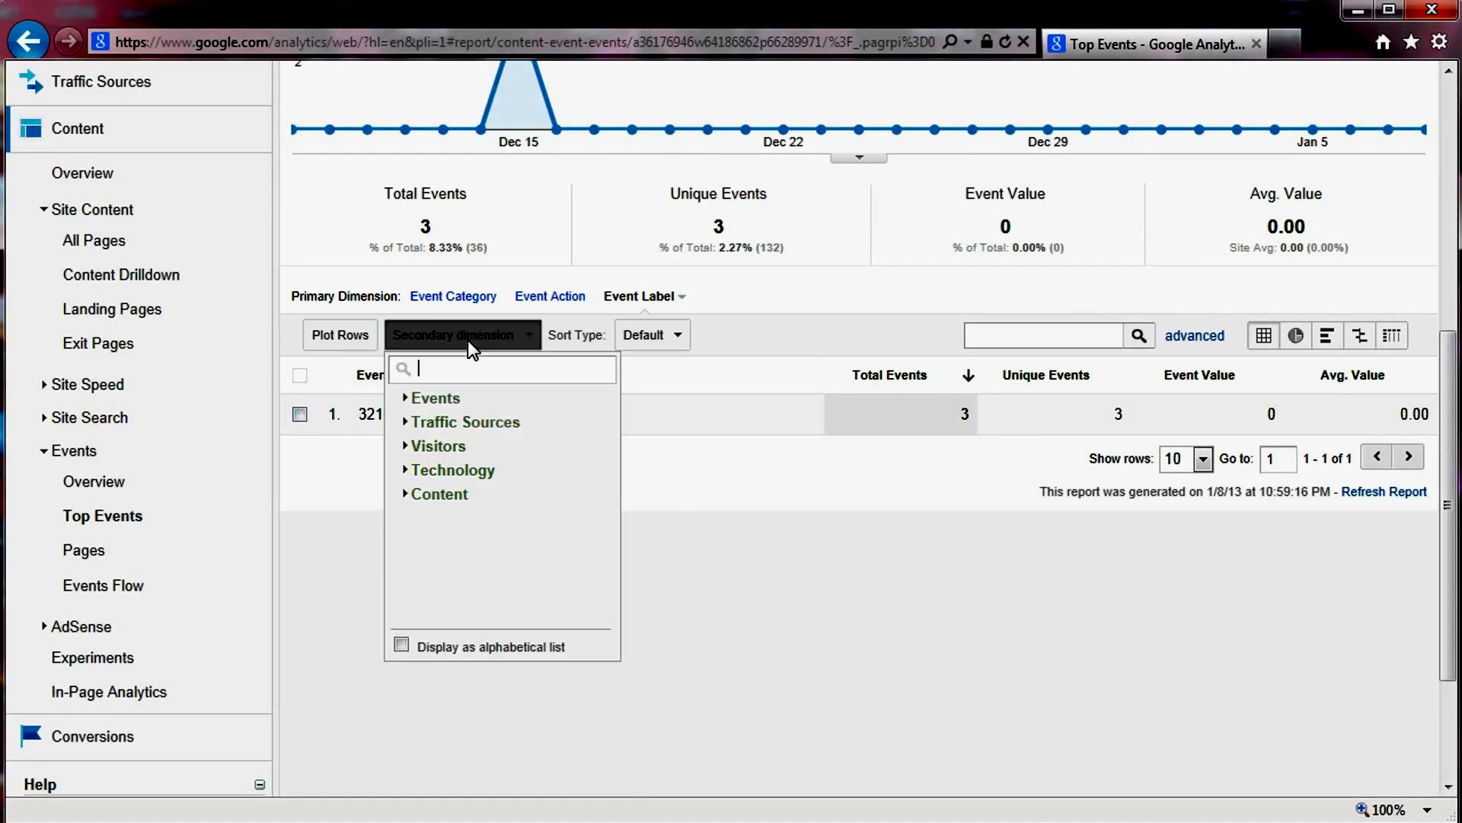
click(437, 398)
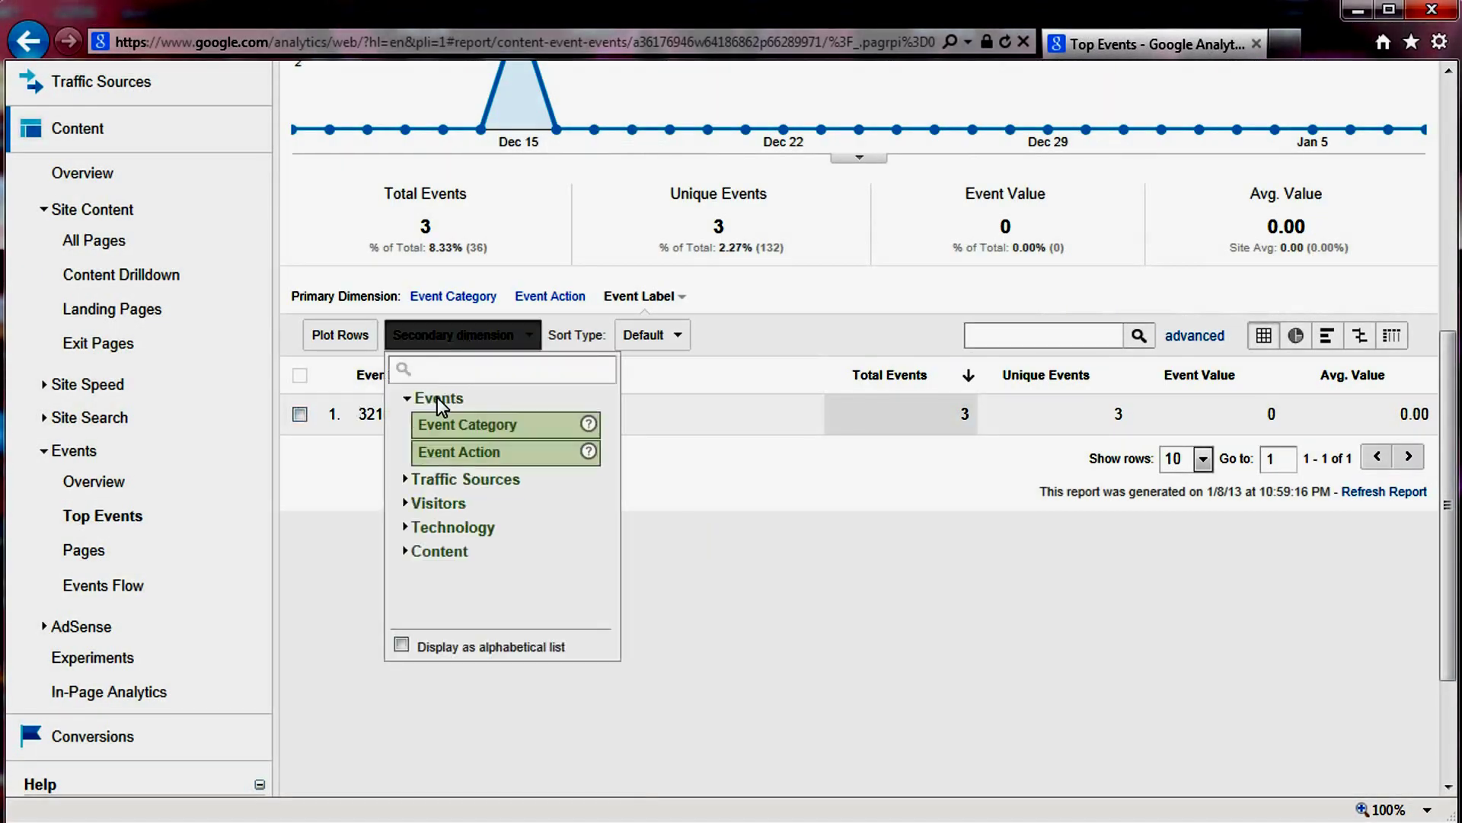
click(468, 457)
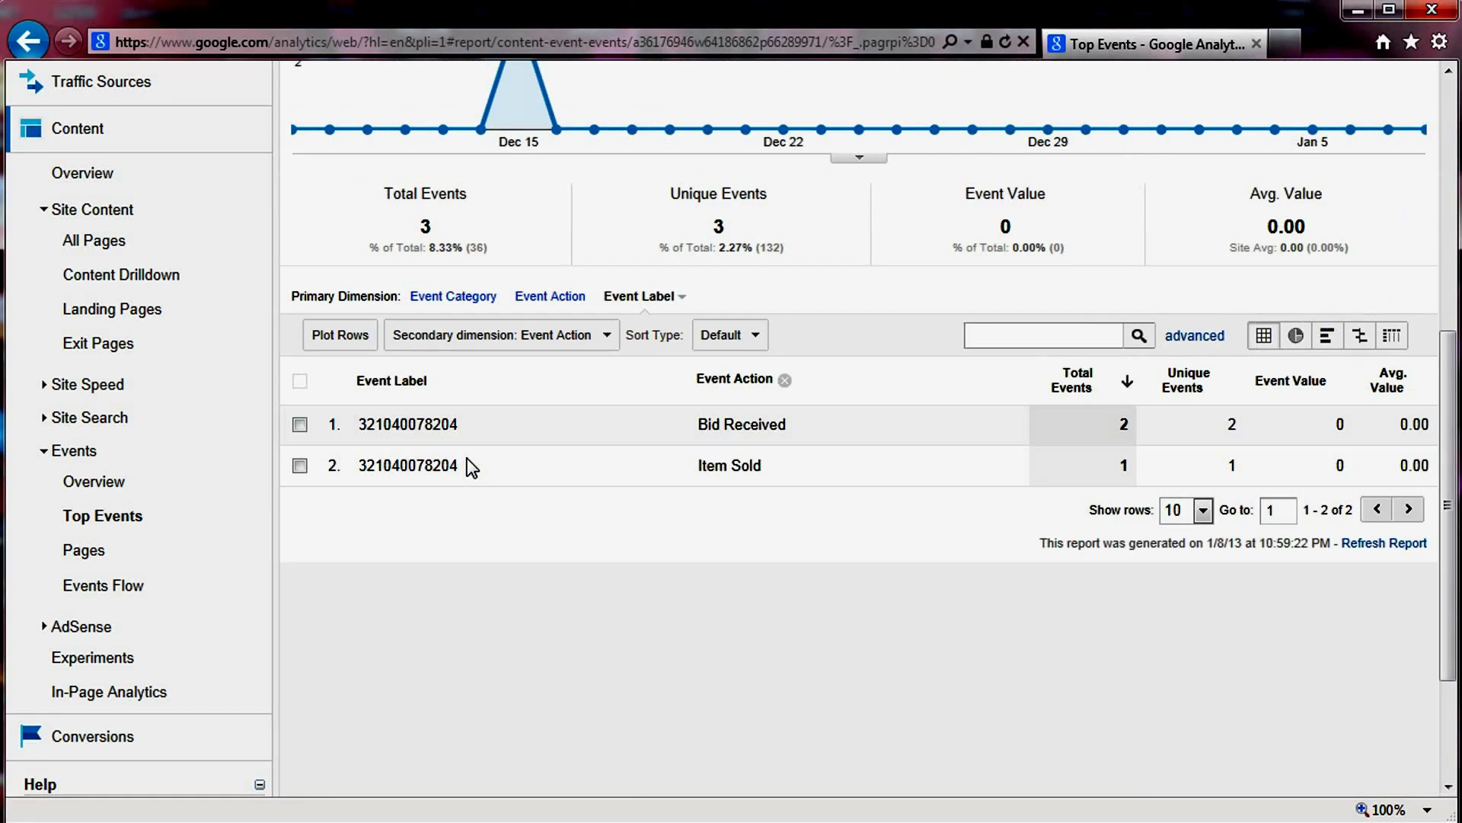
drag(700, 432, 703, 468)
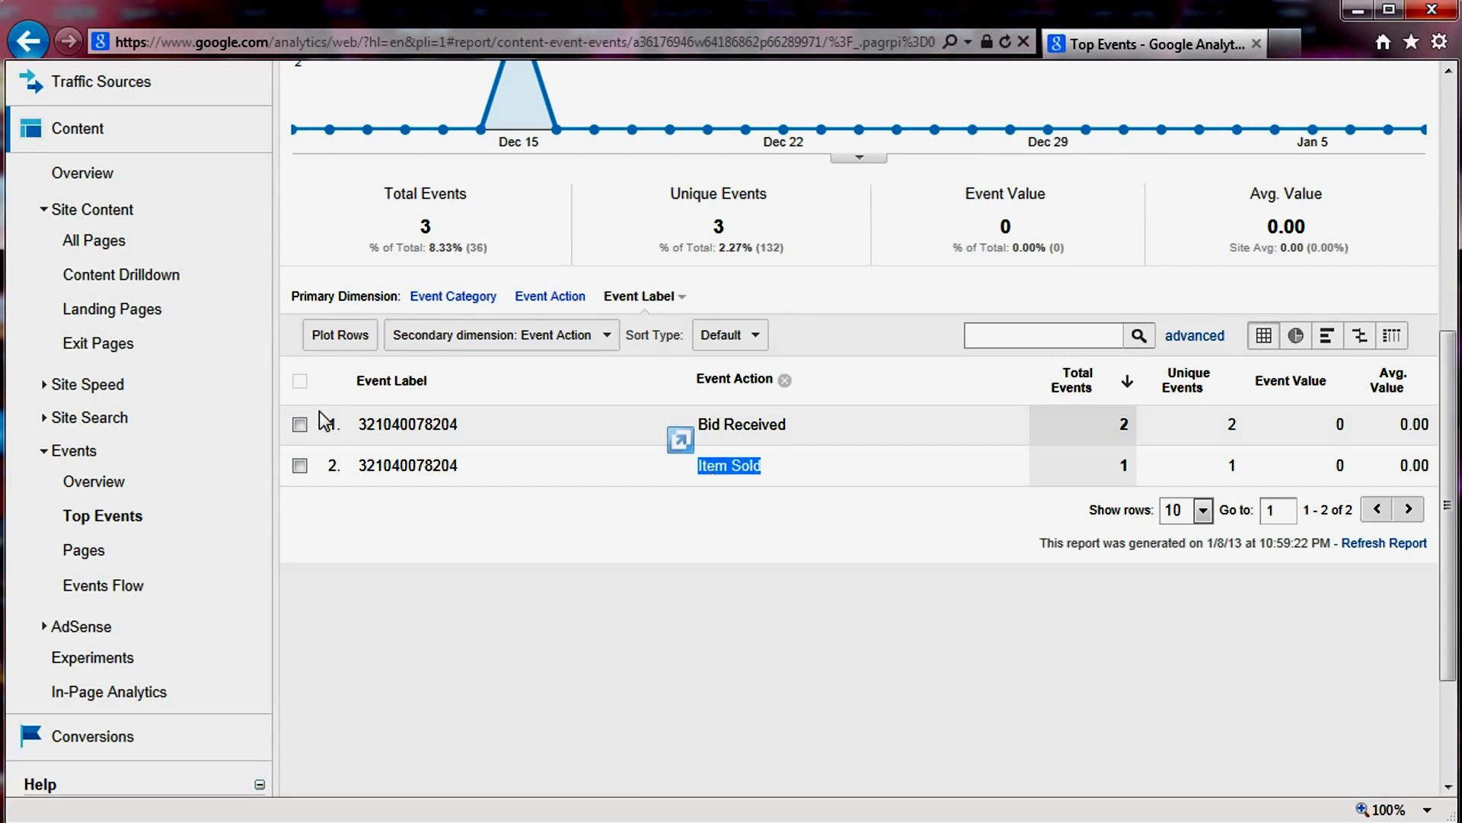
click(90, 486)
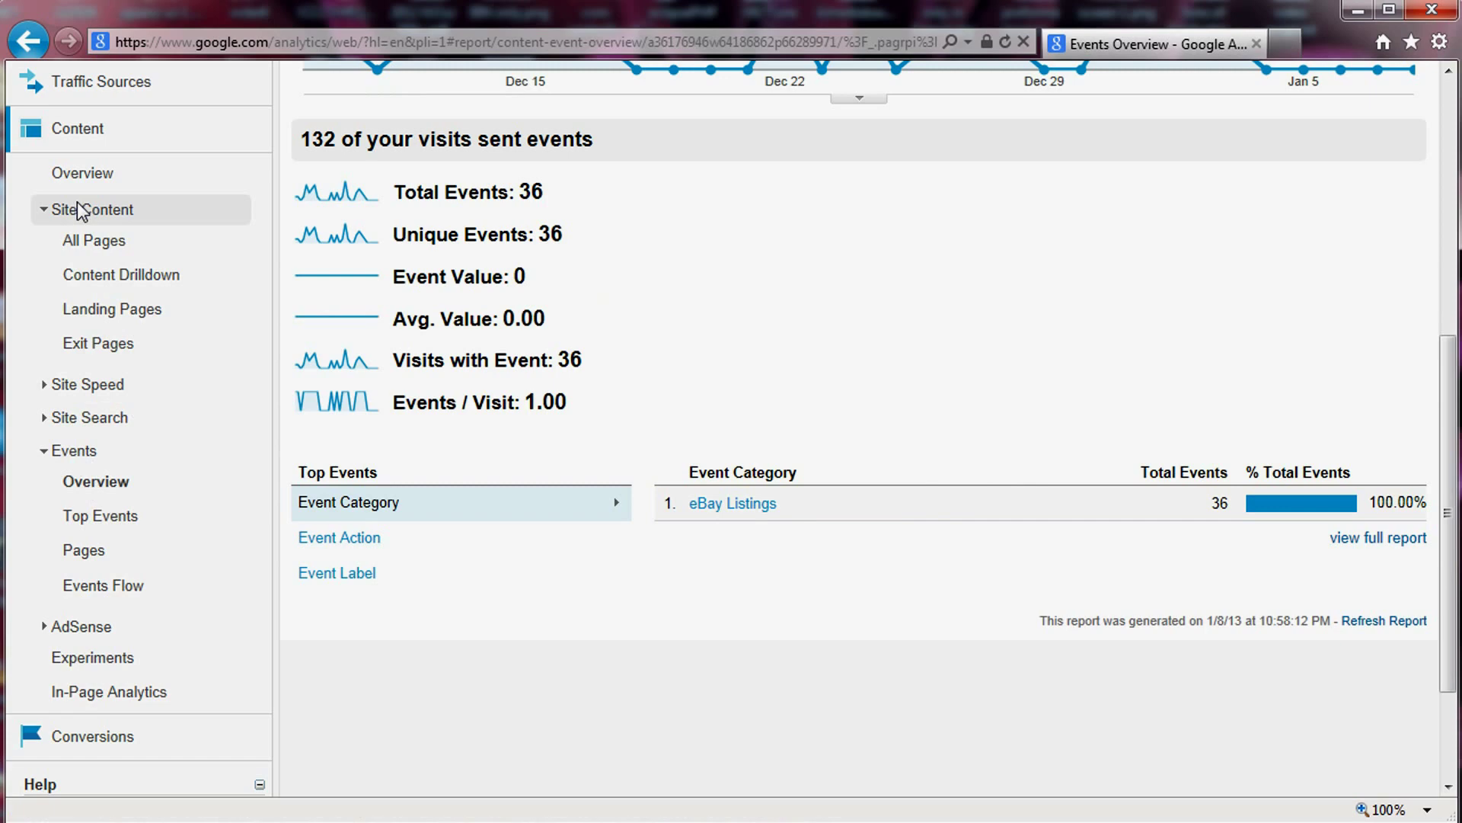
click(111, 131)
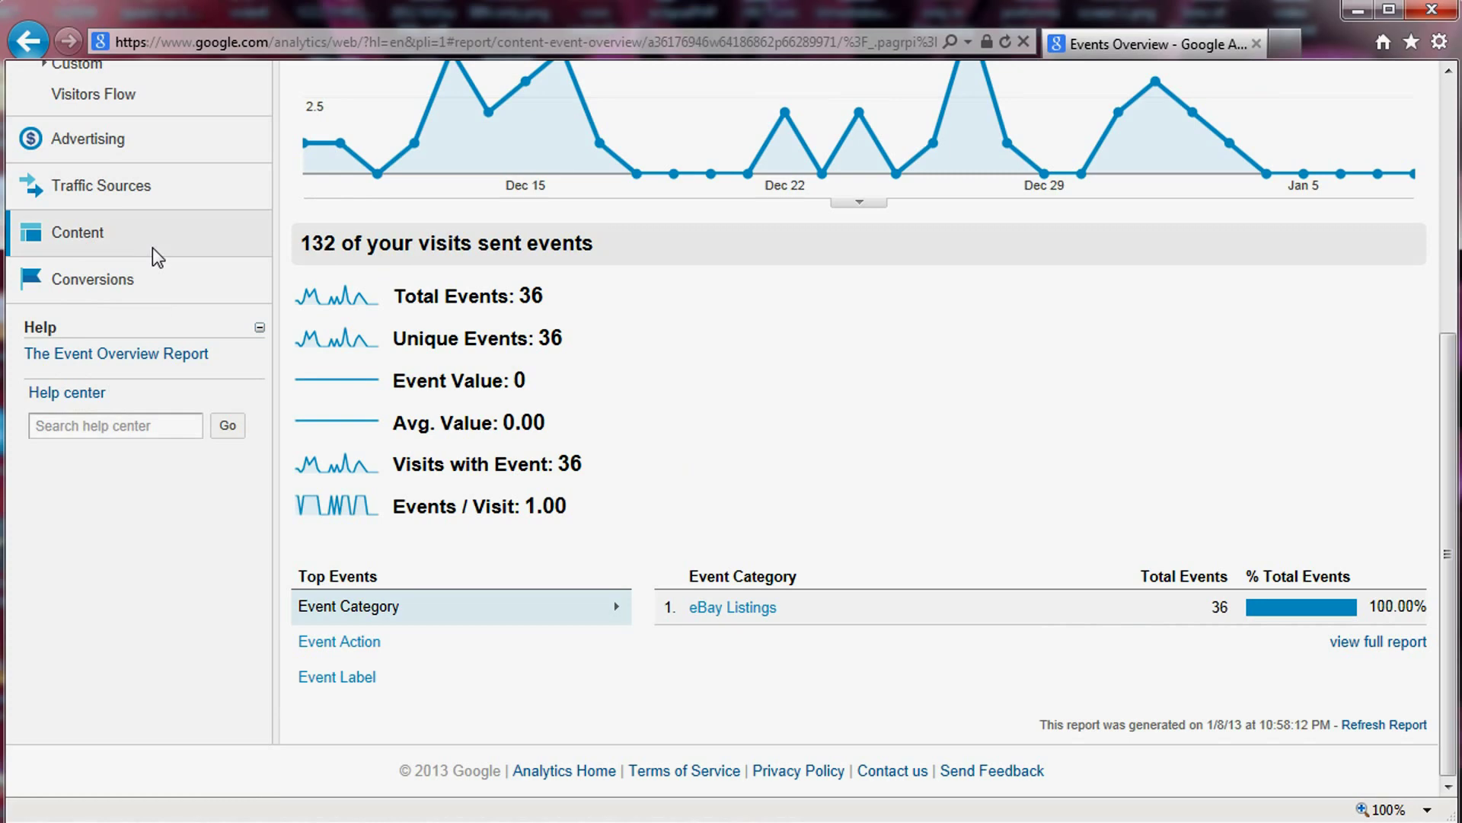
Drill the full Top Events report into eBay Listings > Bid Received to list its 13 events' labels.
click(1385, 644)
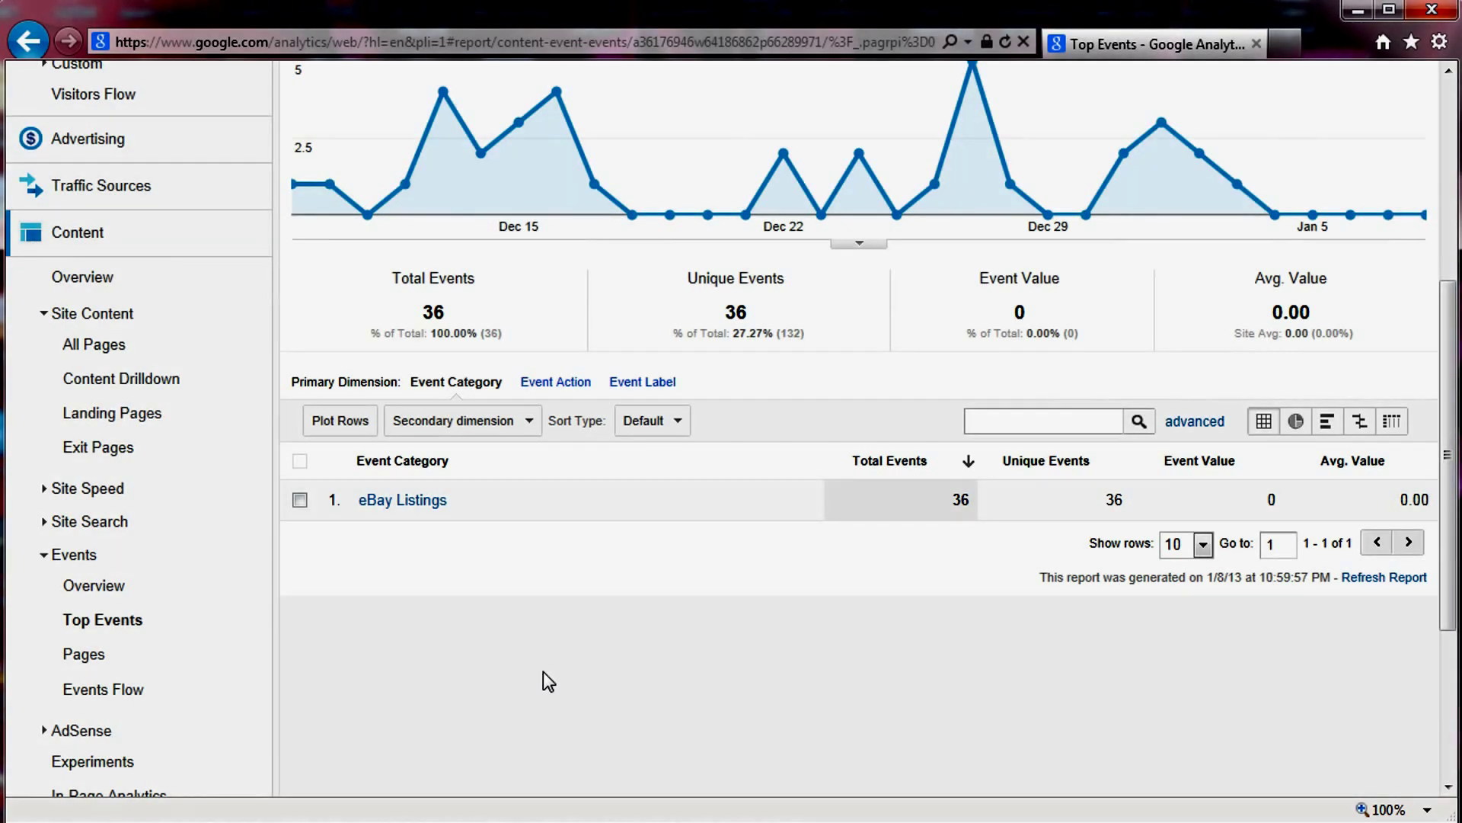
click(397, 501)
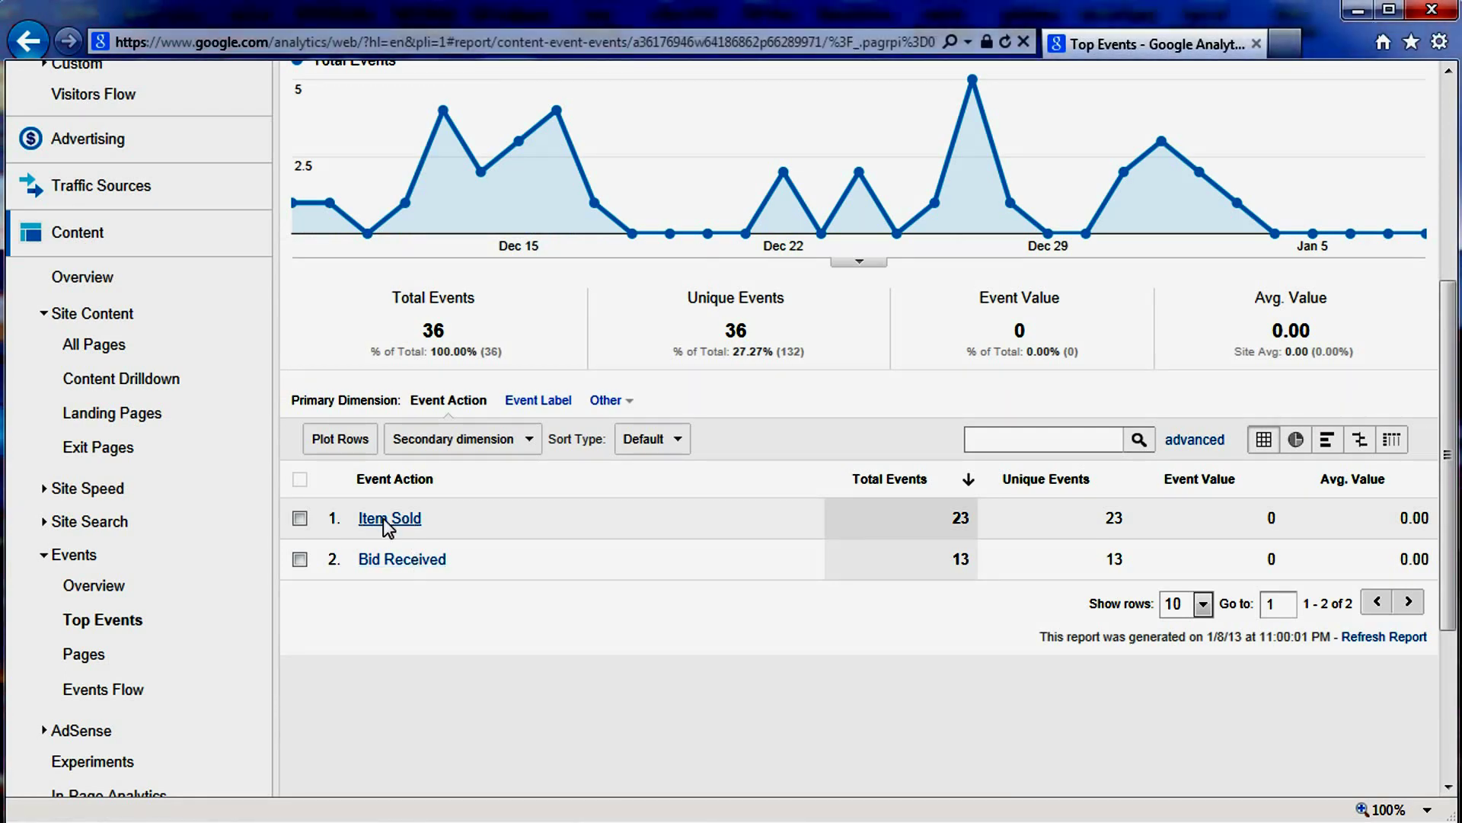
click(404, 559)
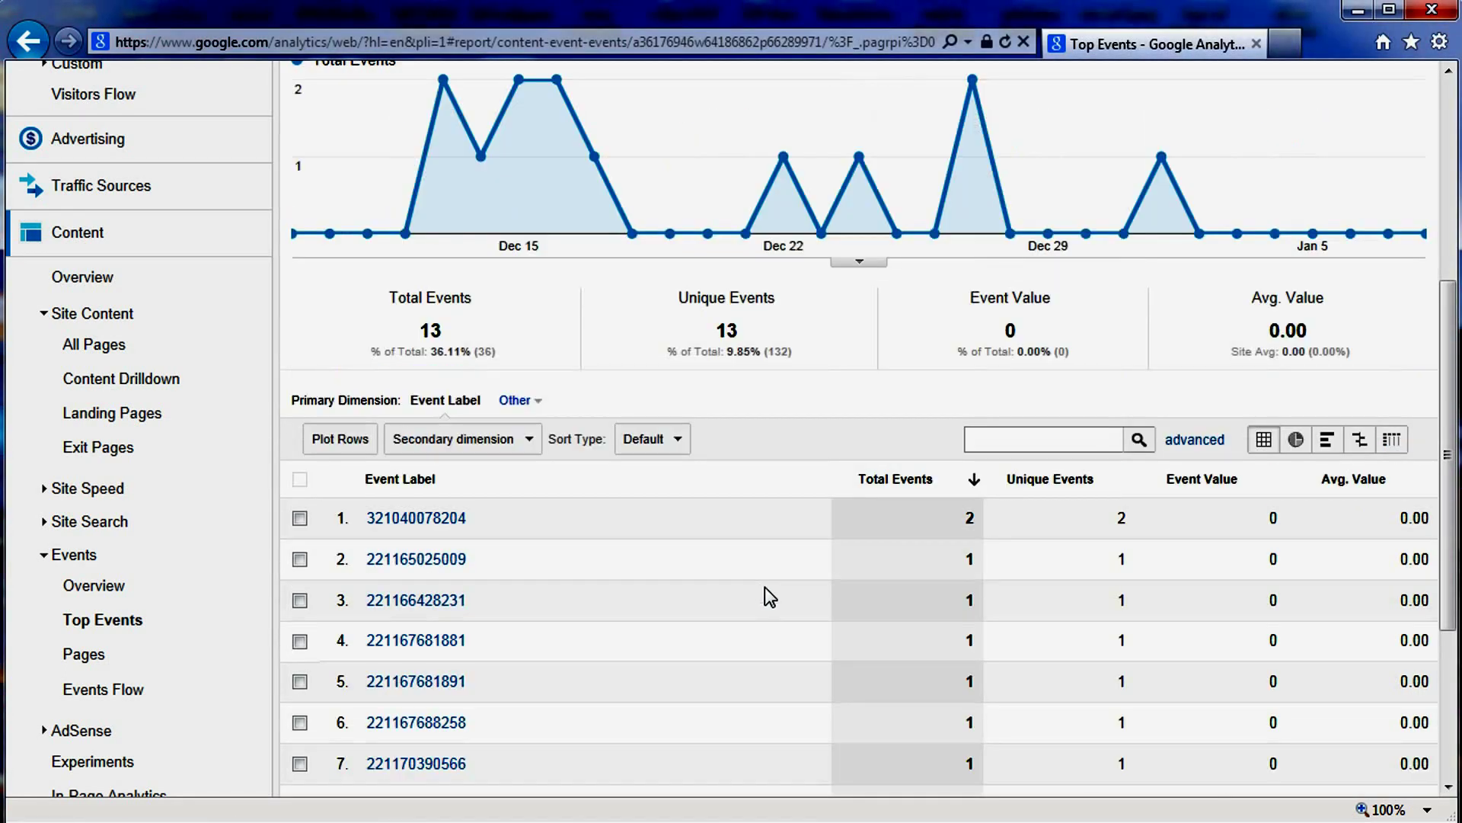
scroll(807, 555, down, 5)
scroll(957, 570, up, 5)
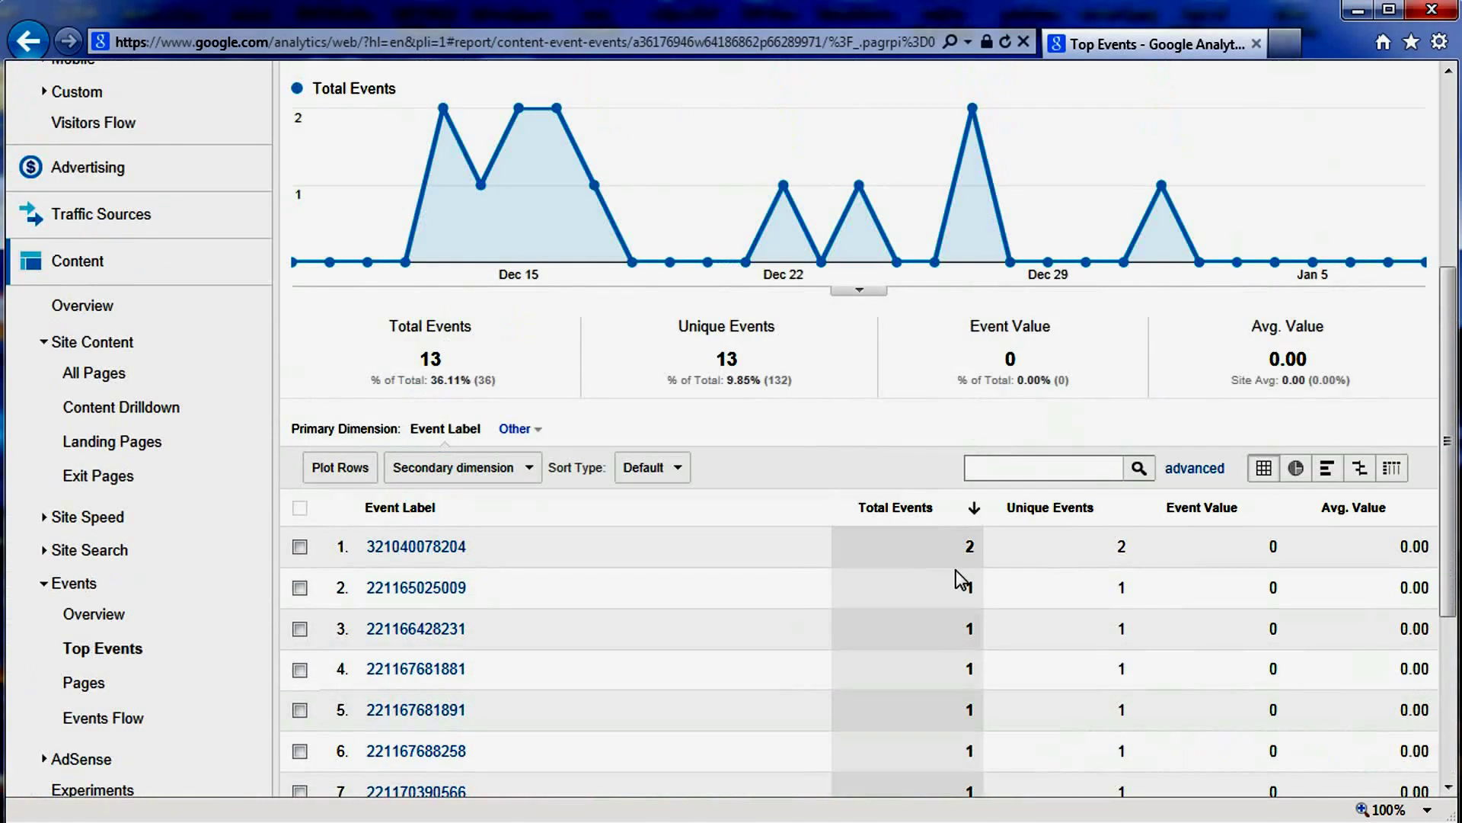